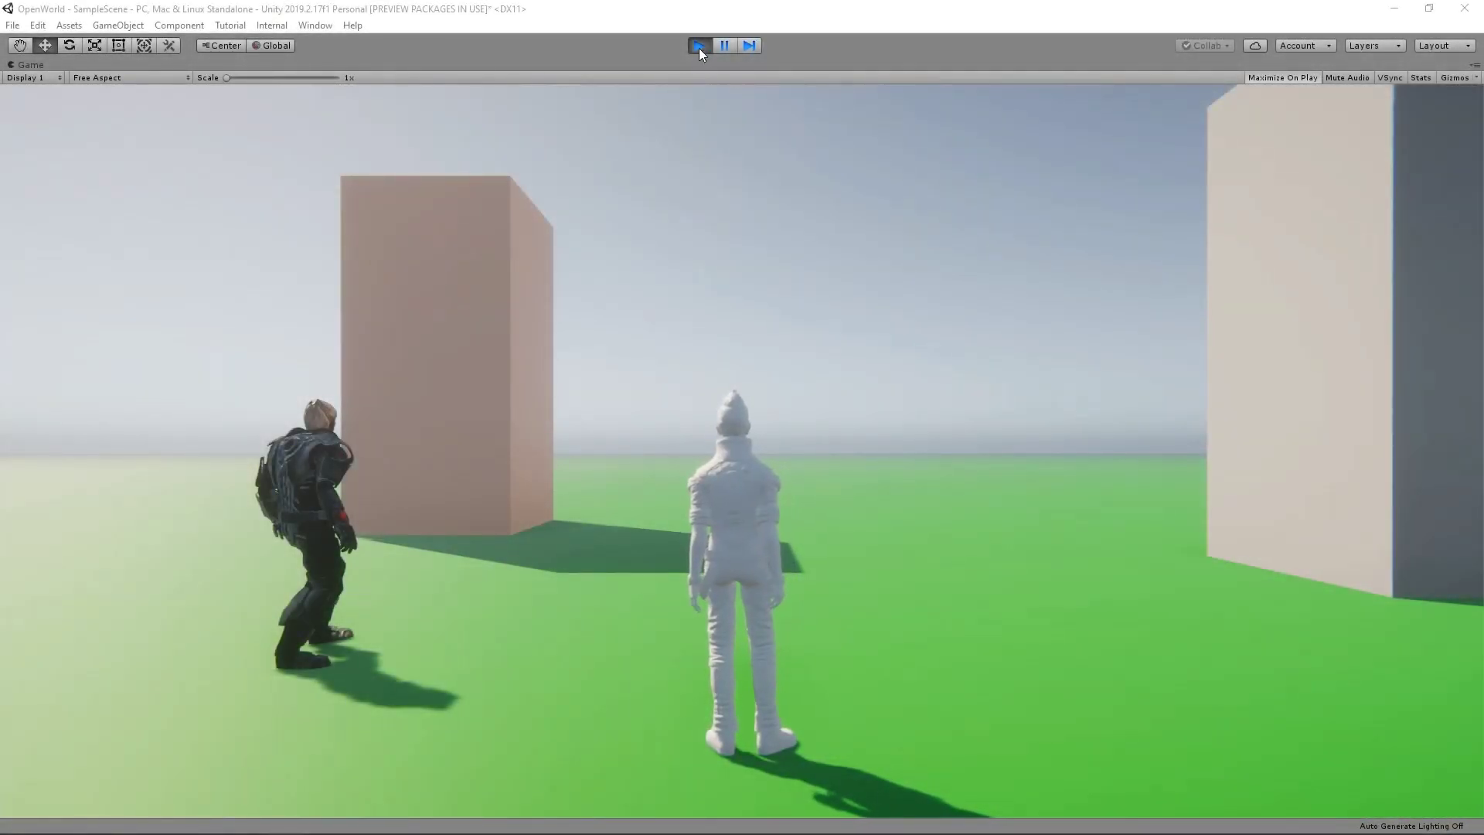
Stop play mode and fly the Scene camera around SampleScene to look at the characters.
{"action": "left_click", "coordinate": [607, 445]}
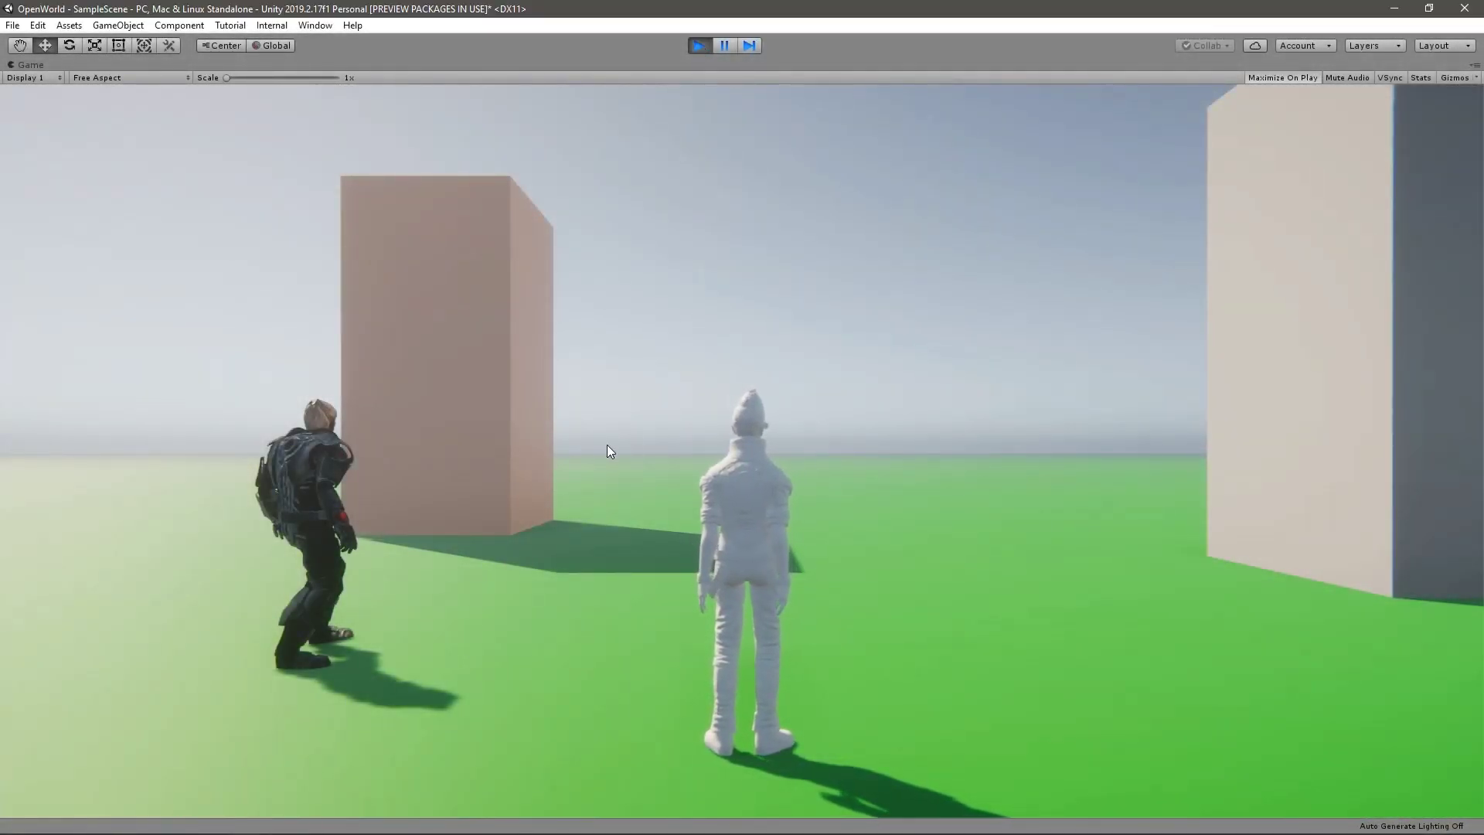
{"action": "left_click", "coordinate": [700, 45]}
{"action": "key", "text": "a"}
{"action": "right_click_drag", "start_coordinate": [682, 300], "coordinate": [64, 316]}
Fly around the armoured character and drag the Scene/Project splitter down to enlarge the Scene view.
{"action": "key", "text": "w"}
{"action": "key", "text": "a"}
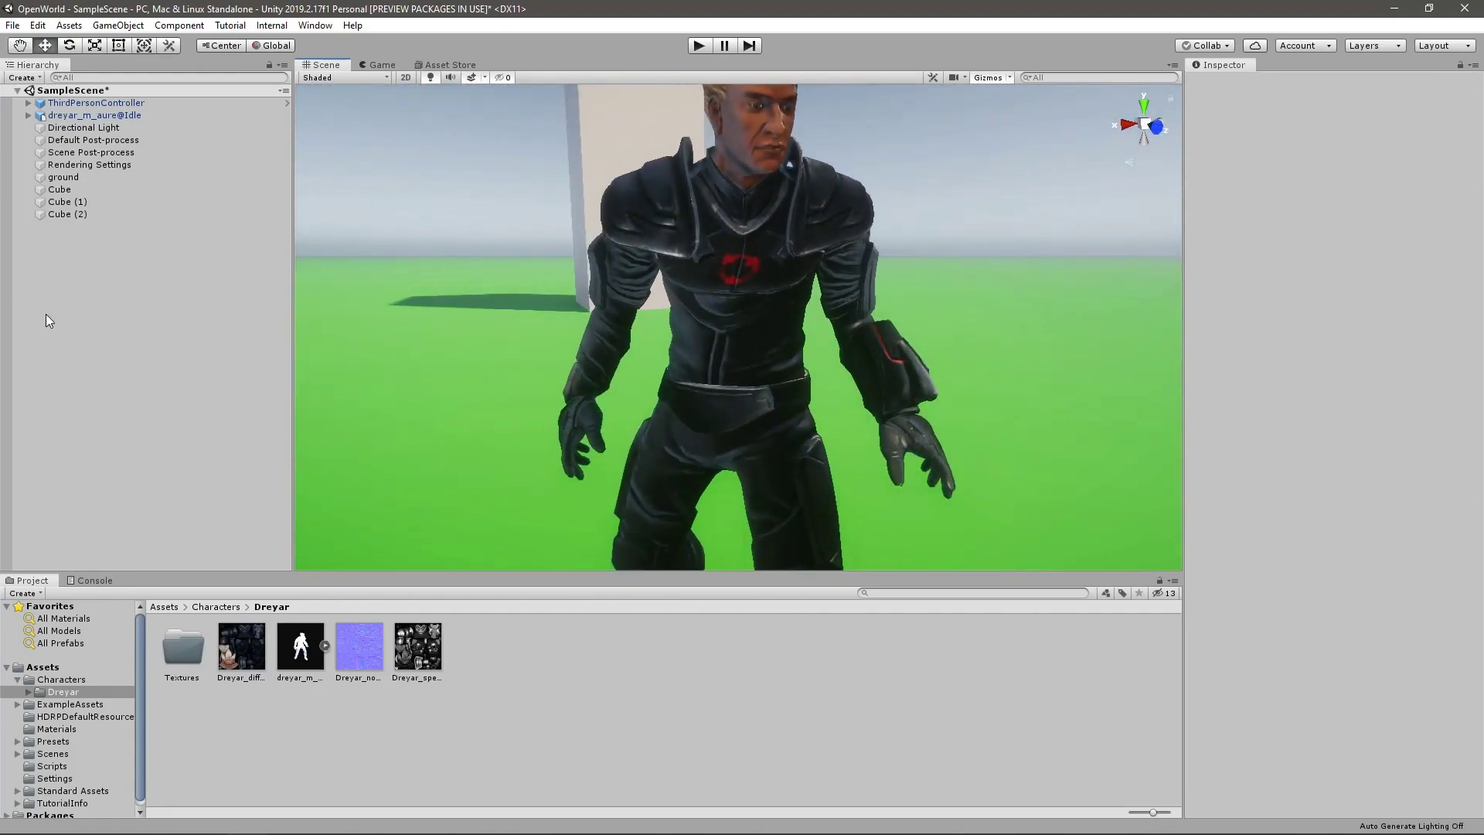
{"action": "right_click_drag", "start_coordinate": [639, 427], "coordinate": [777, 368]}
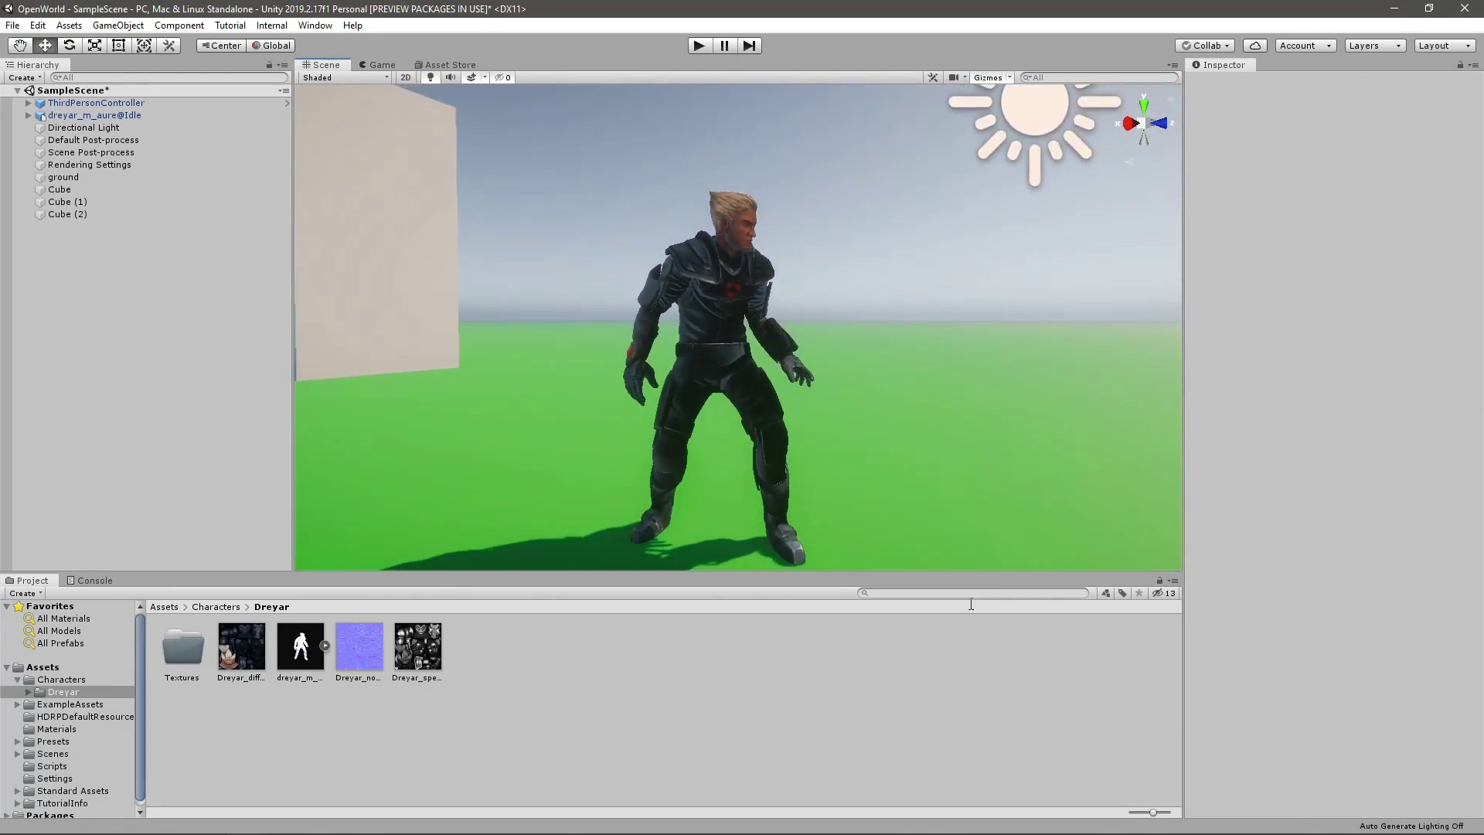
{"action": "left_click_drag", "start_coordinate": [935, 571], "coordinate": [938, 617]}
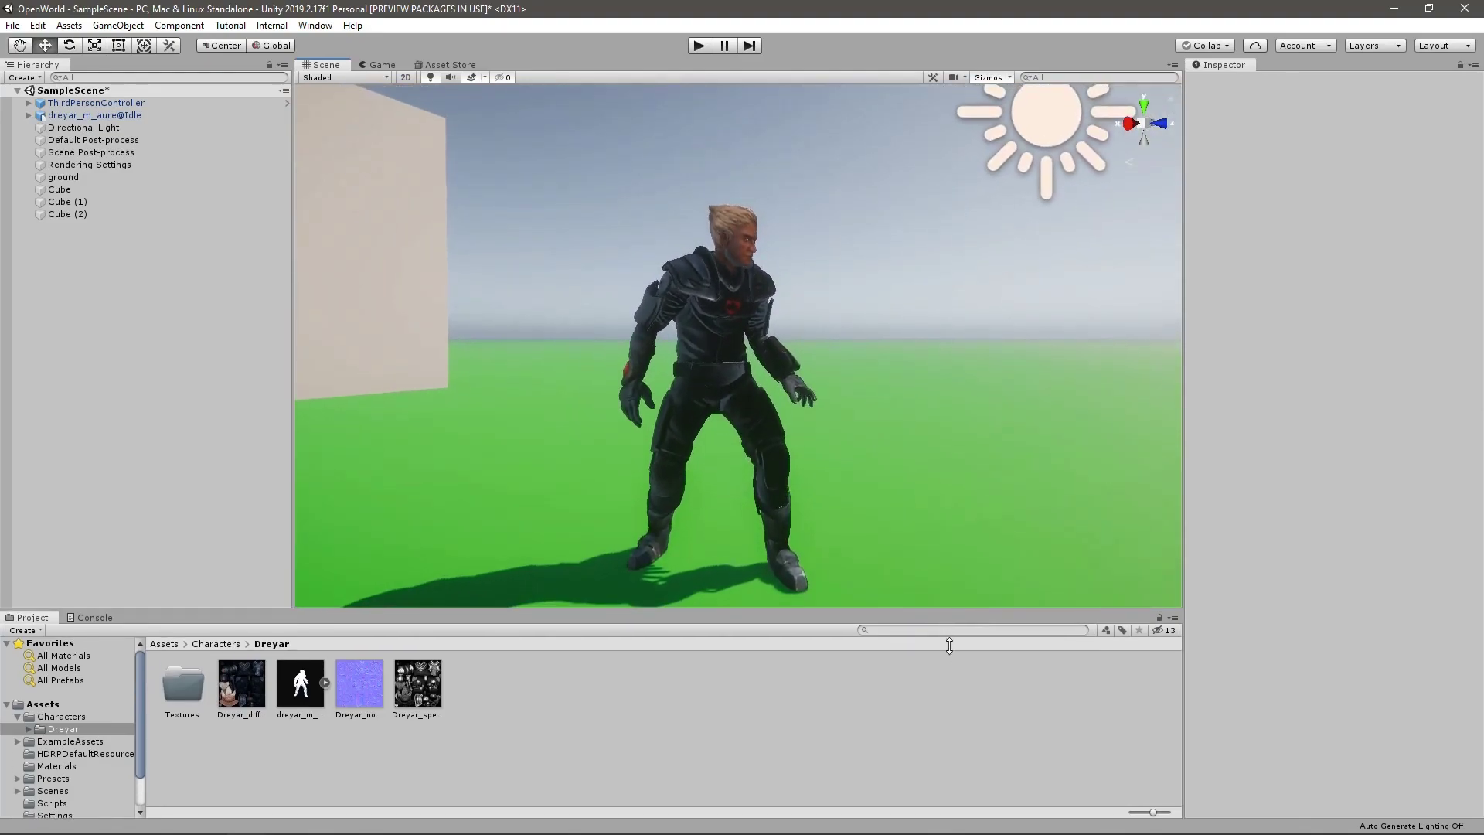
{"action": "right_click_drag", "start_coordinate": [830, 470], "coordinate": [541, 507]}
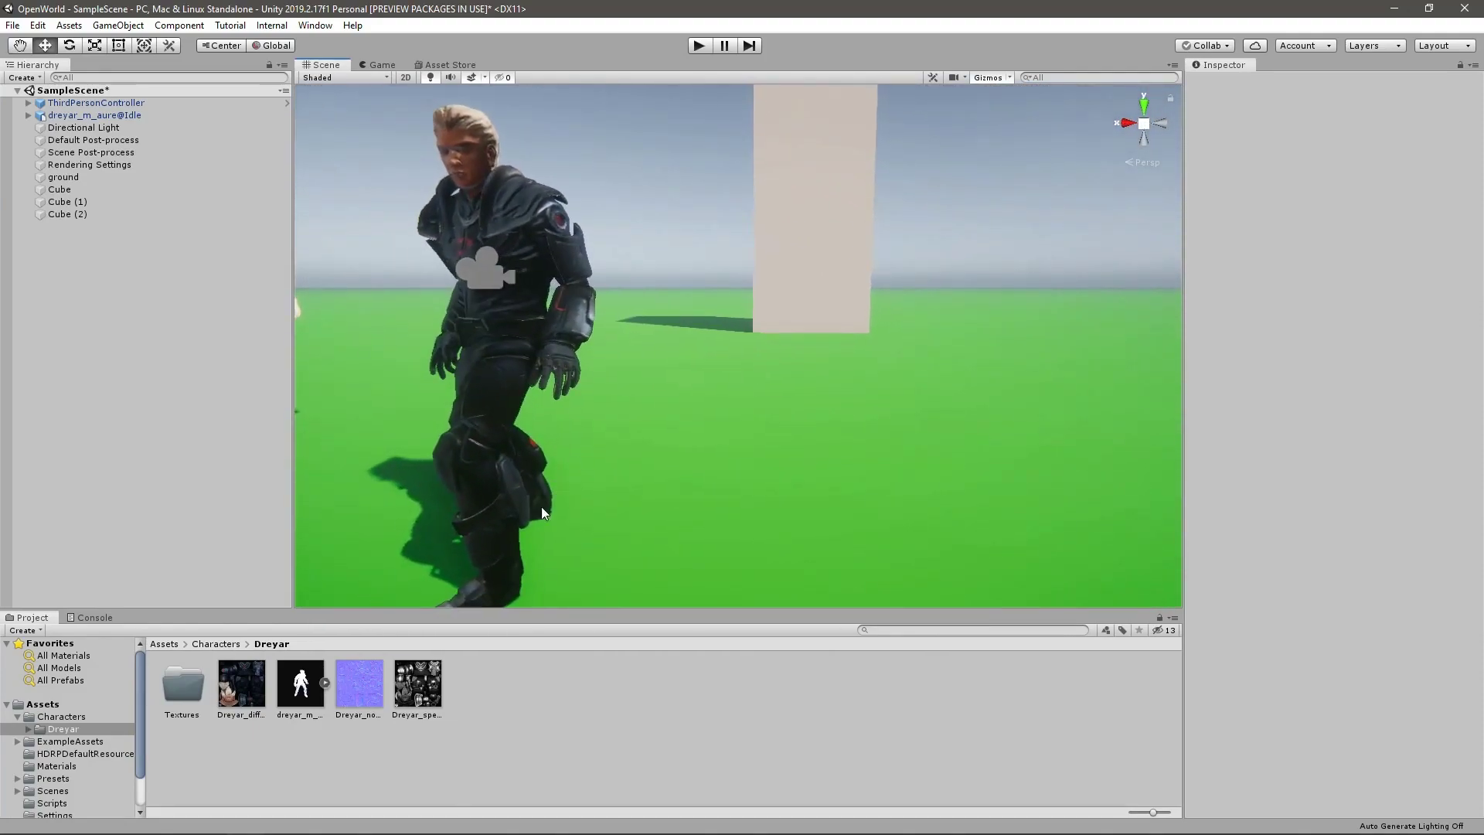
{"action": "key", "text": "s"}
{"action": "mouse_move", "coordinate": [707, 396]}
{"action": "right_mouse_down"}
{"action": "mouse_move", "coordinate": [636, 397]}
{"action": "mouse_move", "coordinate": [730, 395]}
{"action": "right_mouse_up"}
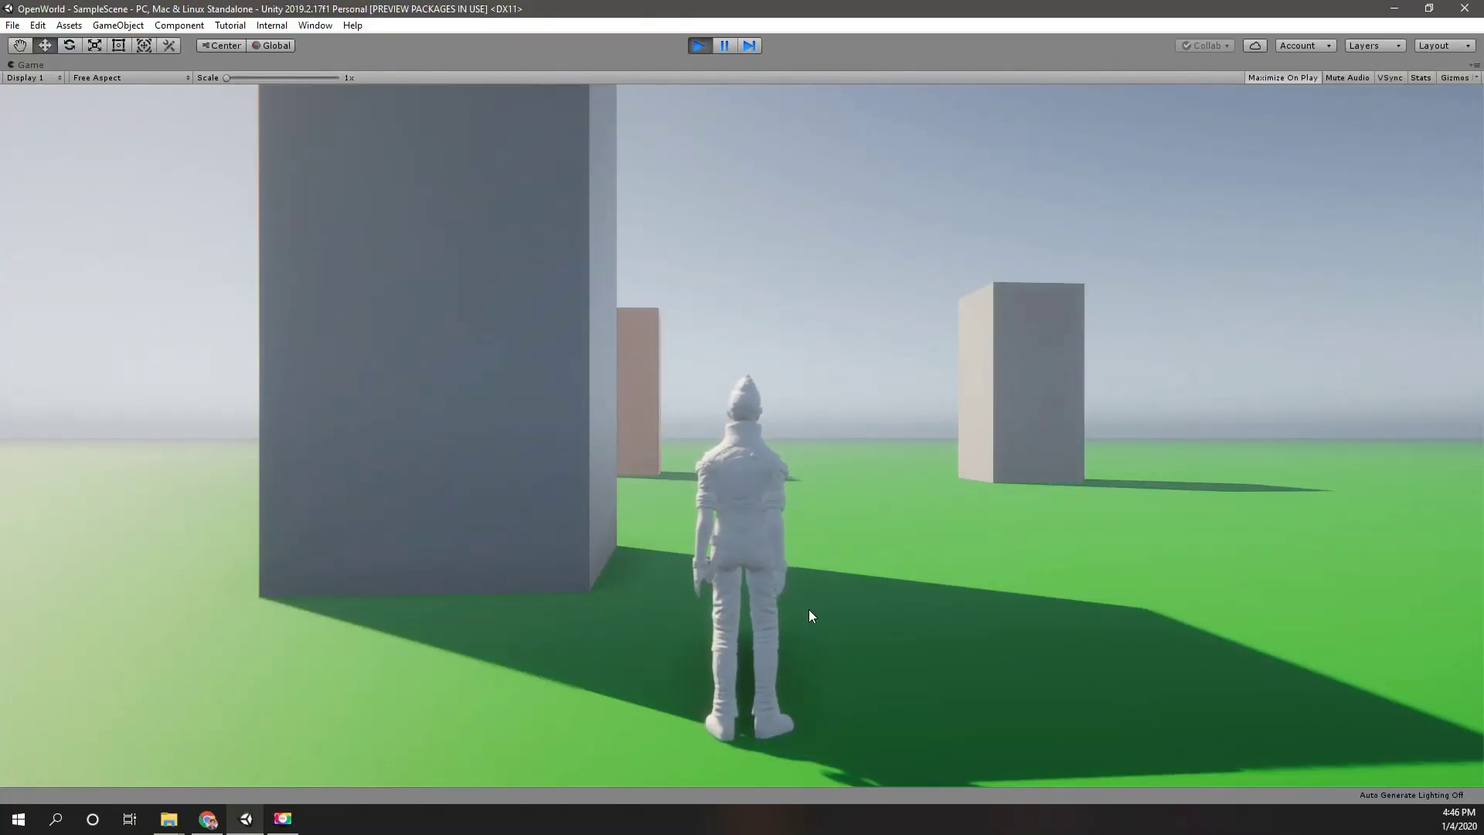
Run the white third-person character forward and around the box with WASD in play mode.
{"action": "key", "text": "w"}
{"action": "key", "text": "d"}
{"action": "key", "text": "a"}
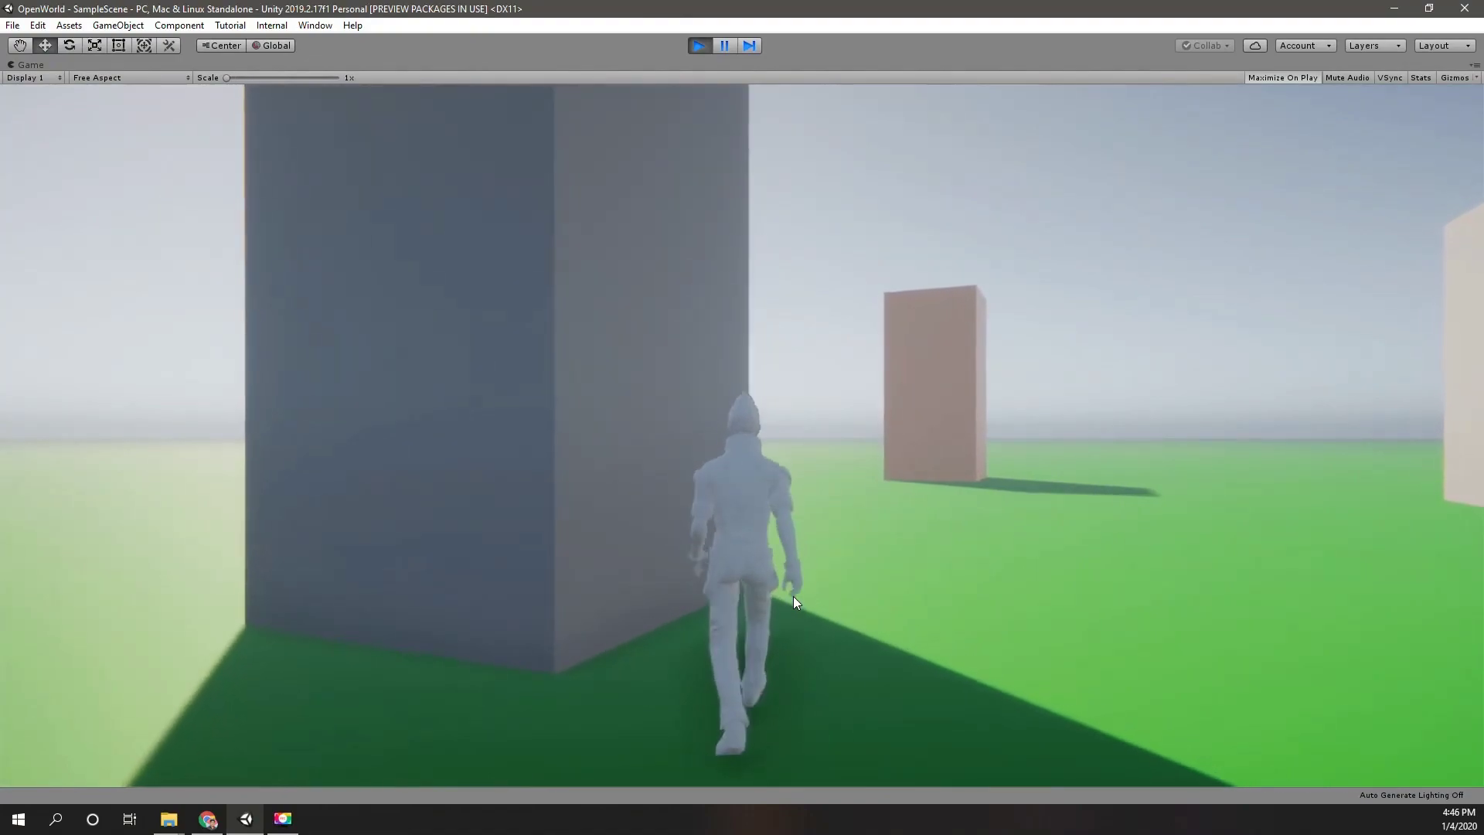
{"action": "key", "text": "d"}
{"action": "key", "text": "a"}
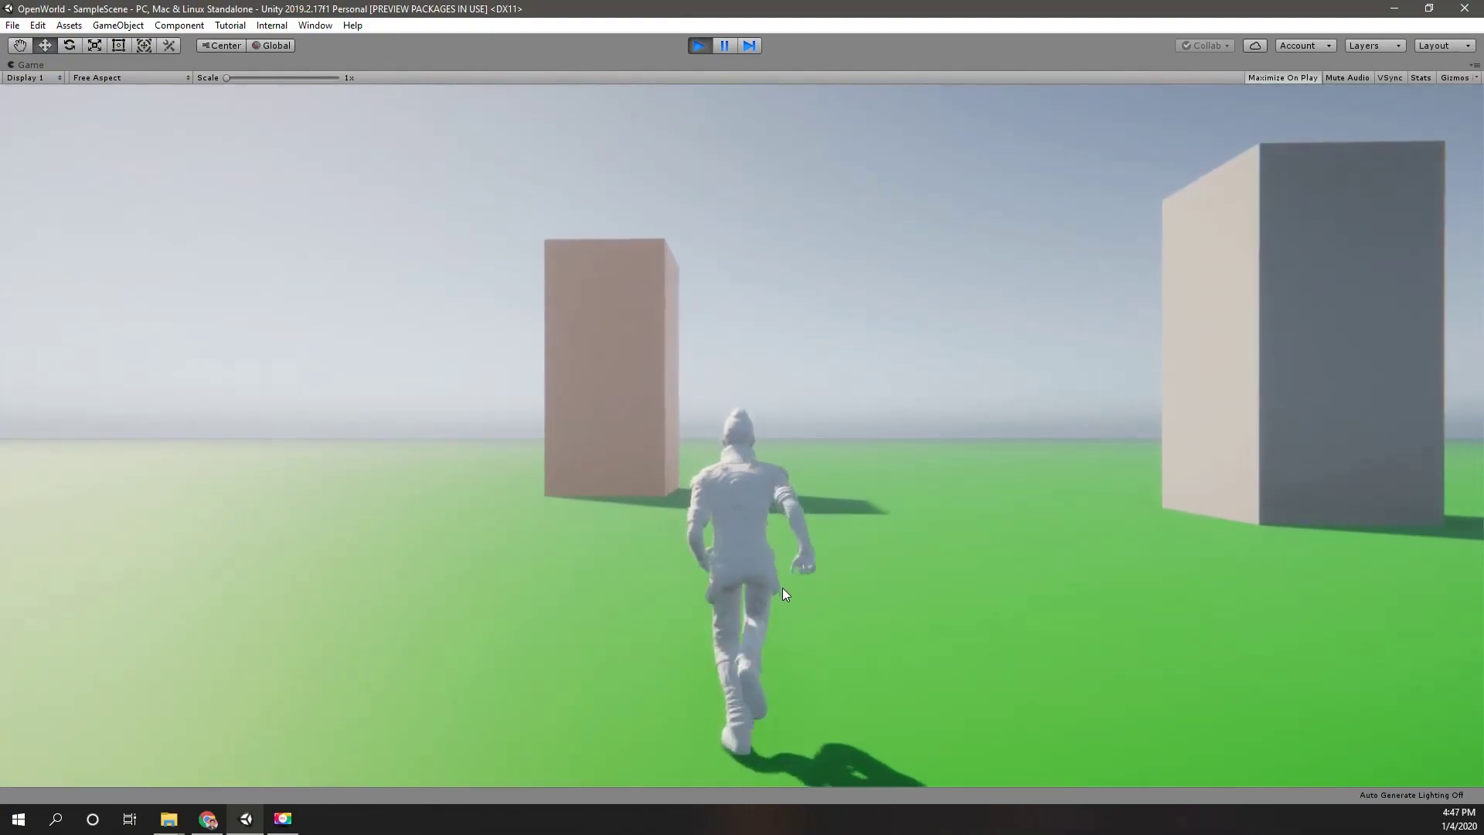
{"action": "key", "text": "a"}
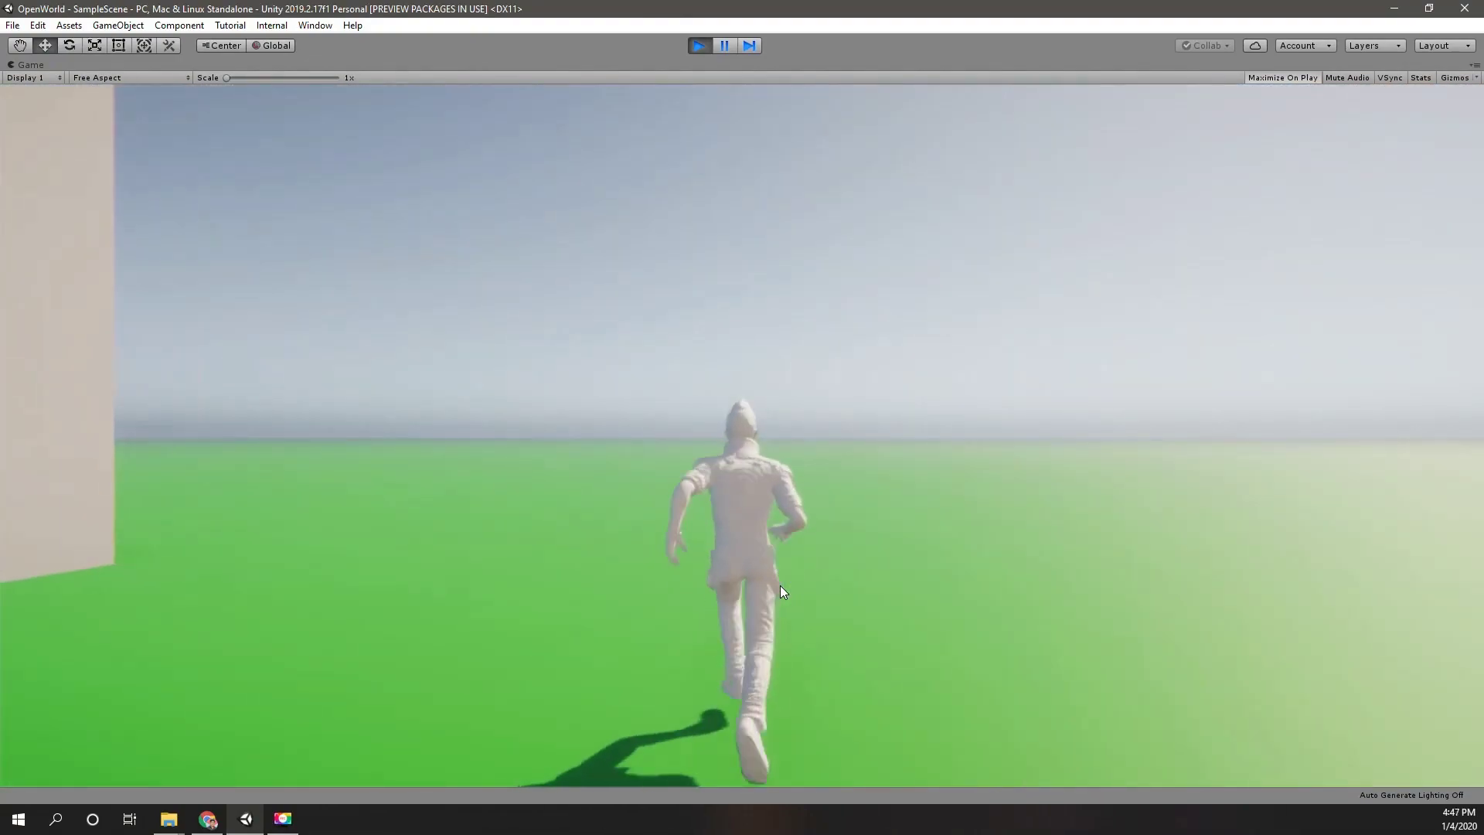
{"action": "key", "text": "w"}
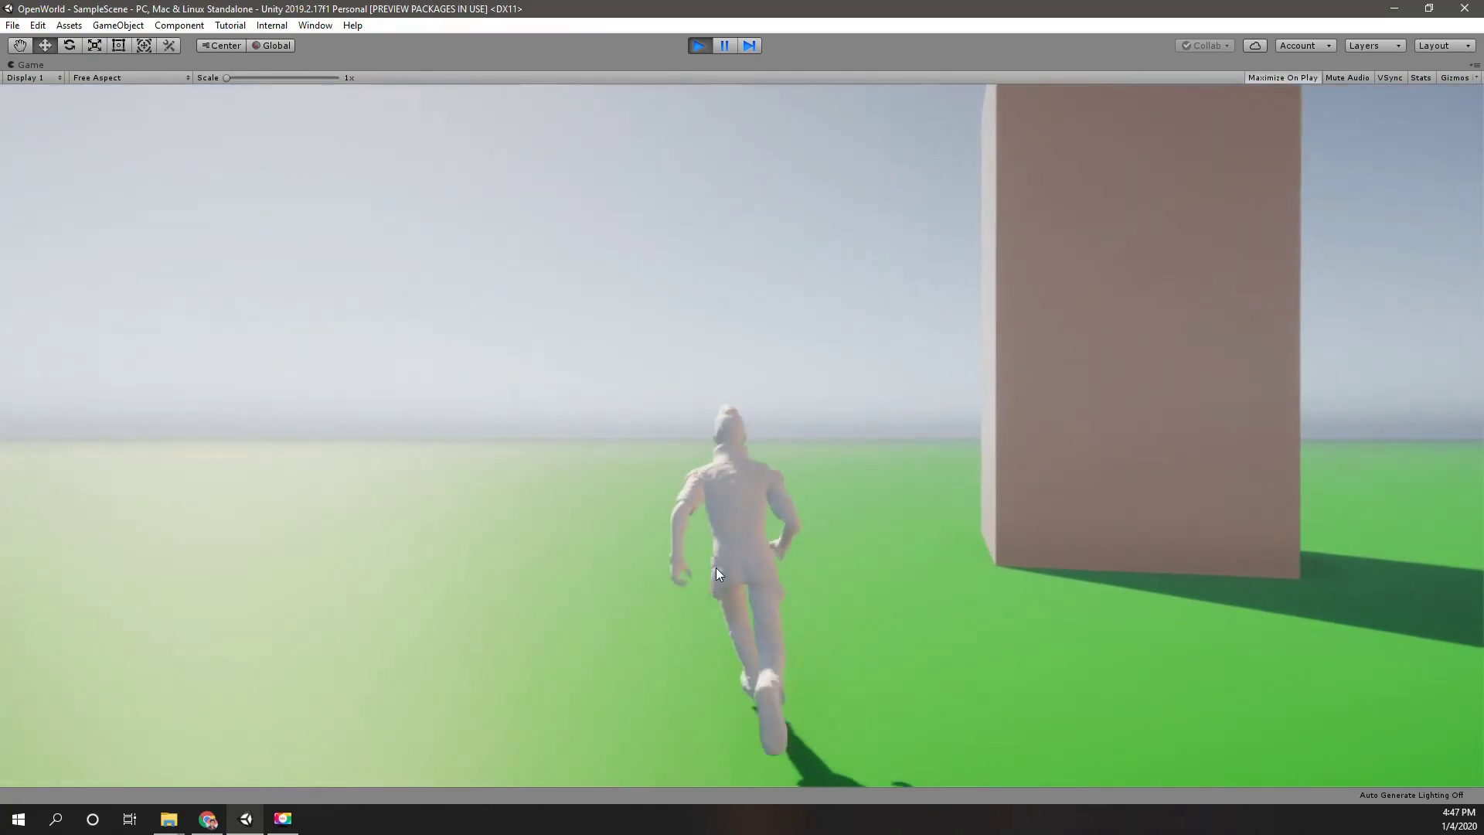
{"action": "key", "text": "d"}
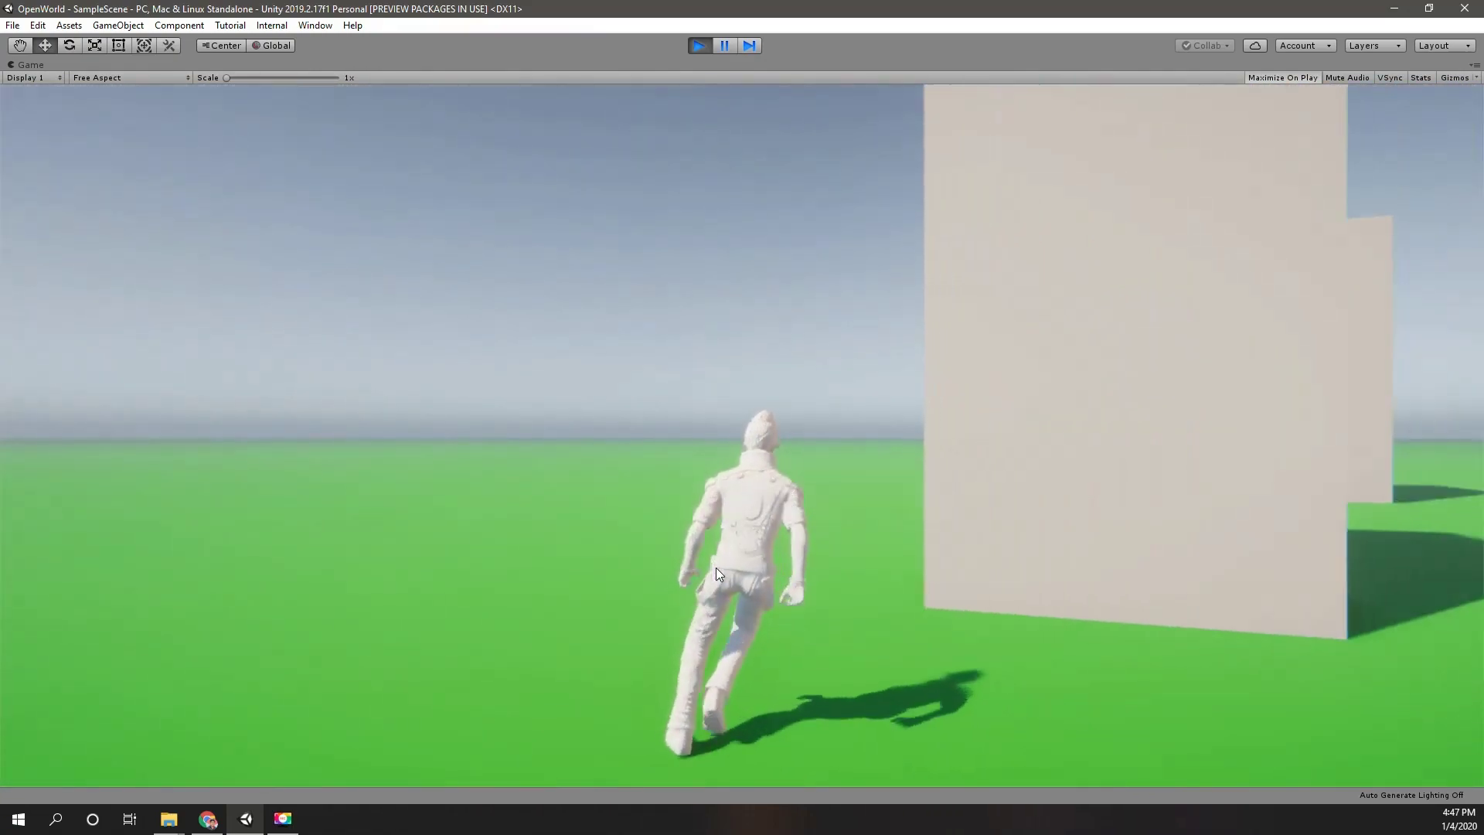
{"action": "key", "text": "w"}
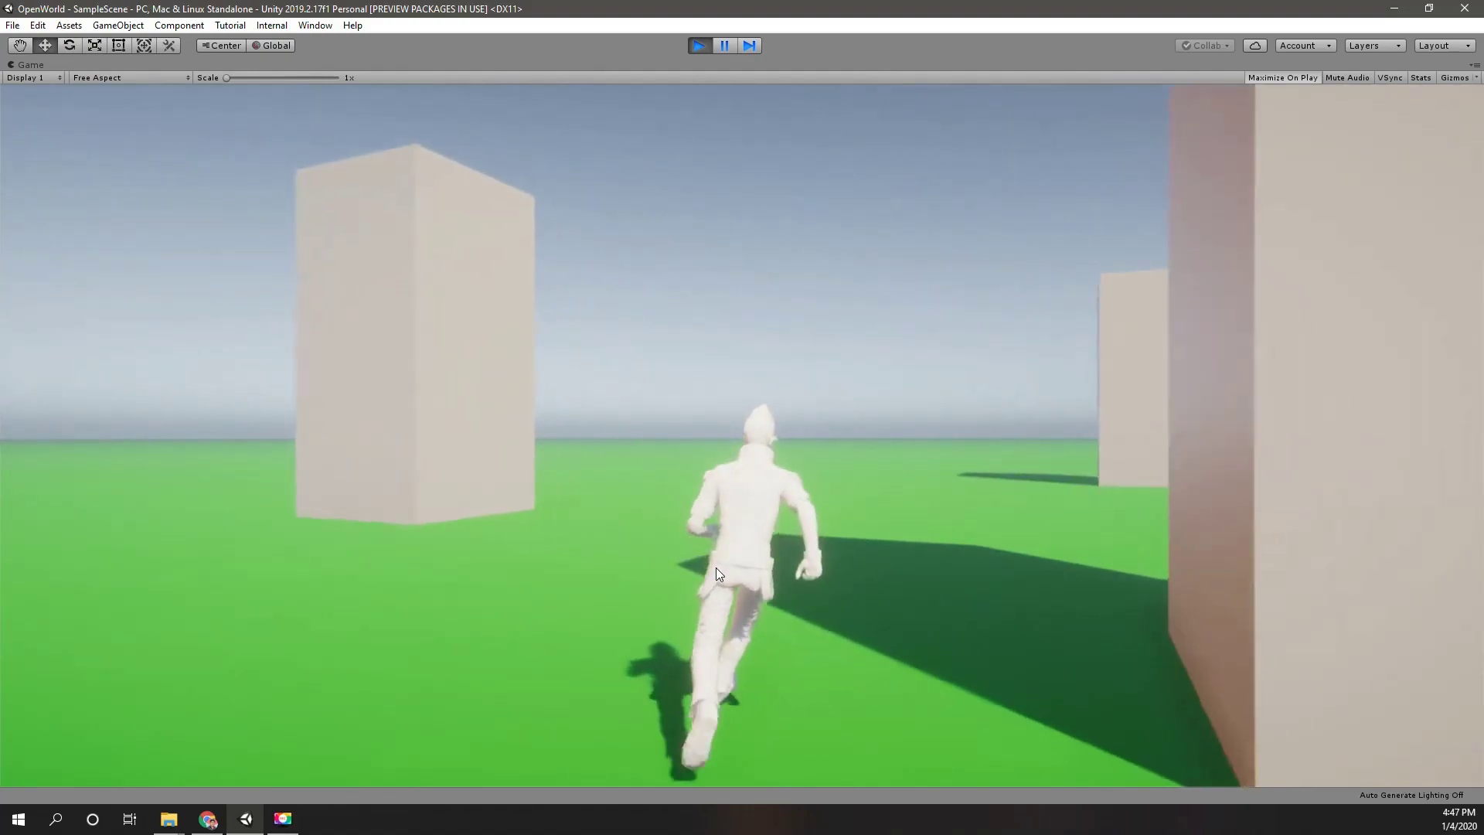
{"action": "key", "text": "w"}
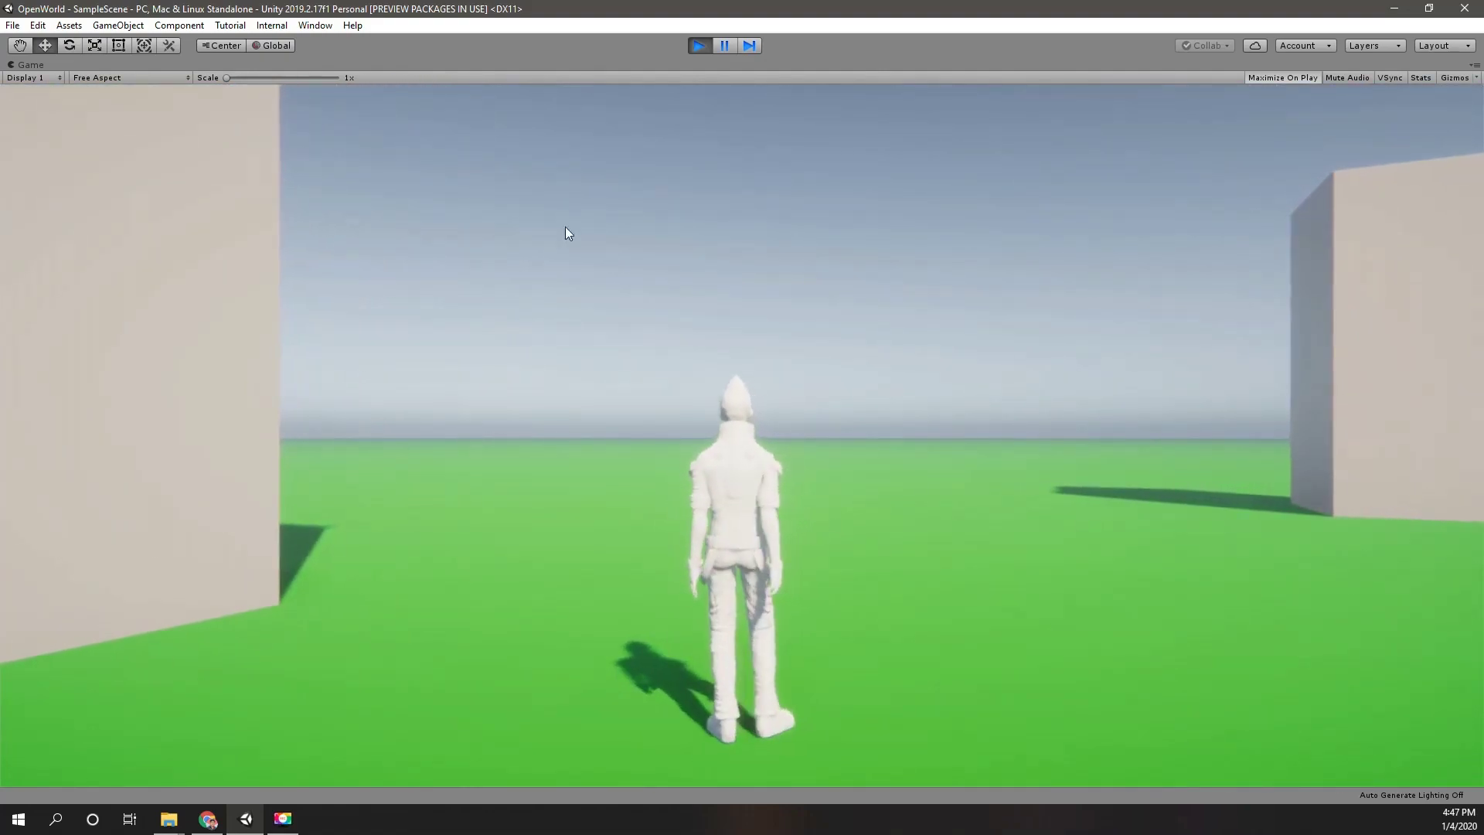
Stop play mode and orbit the Scene view around the white character.
{"action": "left_click", "coordinate": [701, 46]}
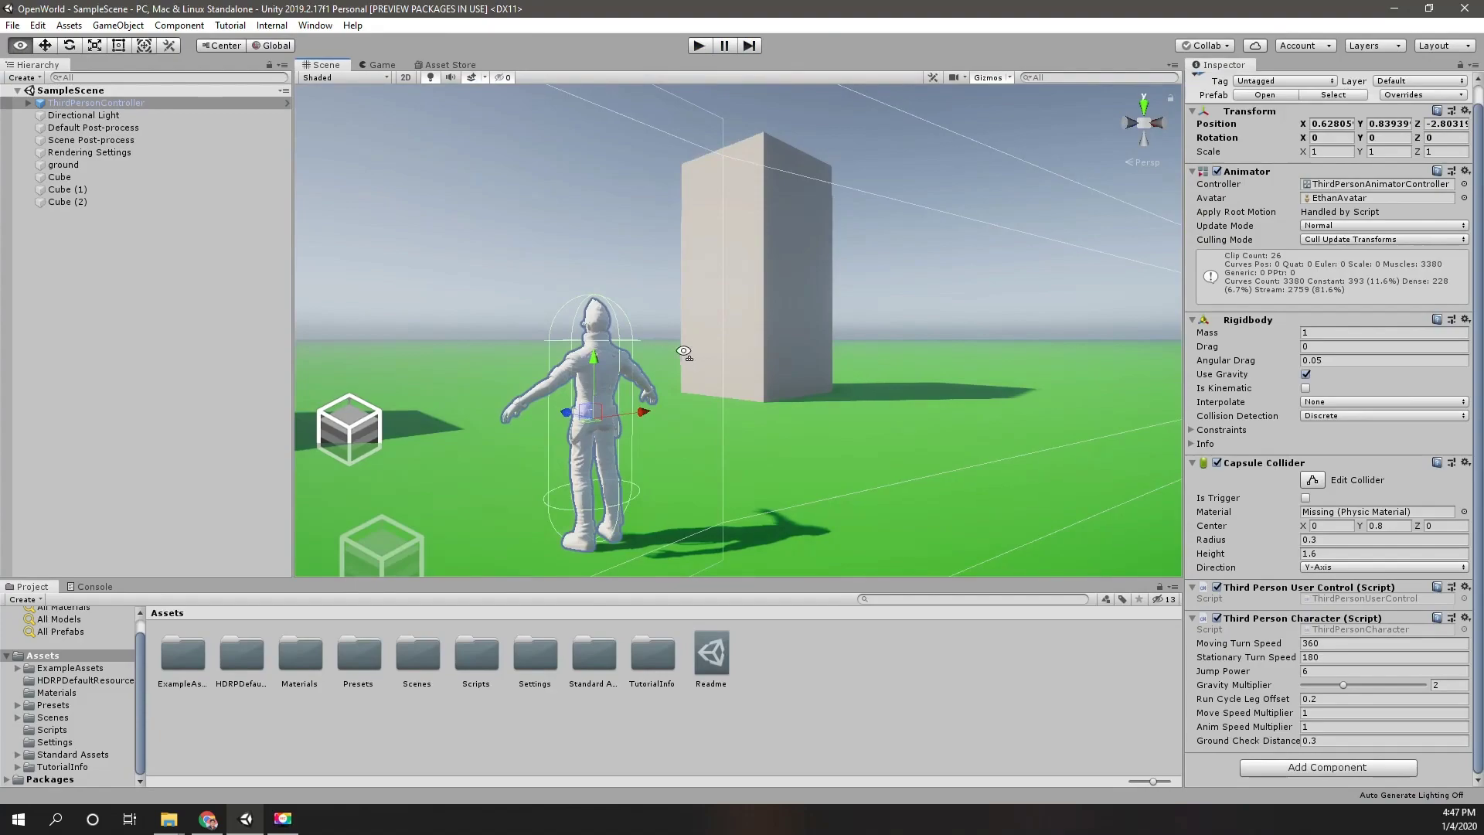
{"action": "left_click_drag", "start_coordinate": [684, 353], "coordinate": [651, 384], "text": "alt"}
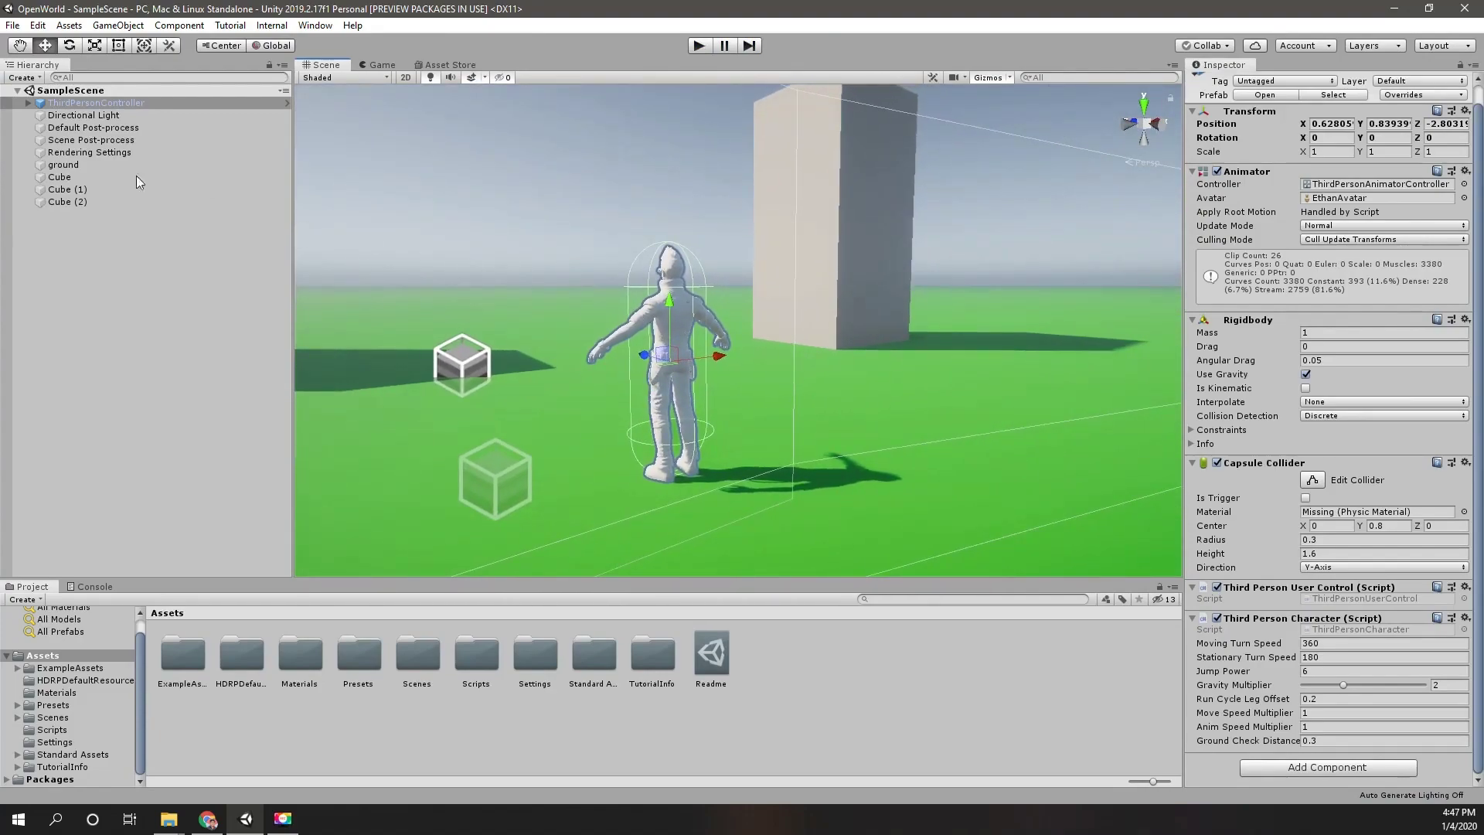
{"action": "right_click_drag", "start_coordinate": [648, 434], "coordinate": [601, 465]}
{"action": "key", "text": "s"}
{"action": "left_click_drag", "start_coordinate": [601, 466], "coordinate": [488, 476], "text": "alt"}
{"action": "key", "text": "d"}
{"action": "right_click_drag", "start_coordinate": [487, 475], "coordinate": [497, 476]}
Fly the Scene camera back away from the white character.
{"action": "key", "text": "w"}
{"action": "key", "text": "a"}
{"action": "key", "text": "s"}
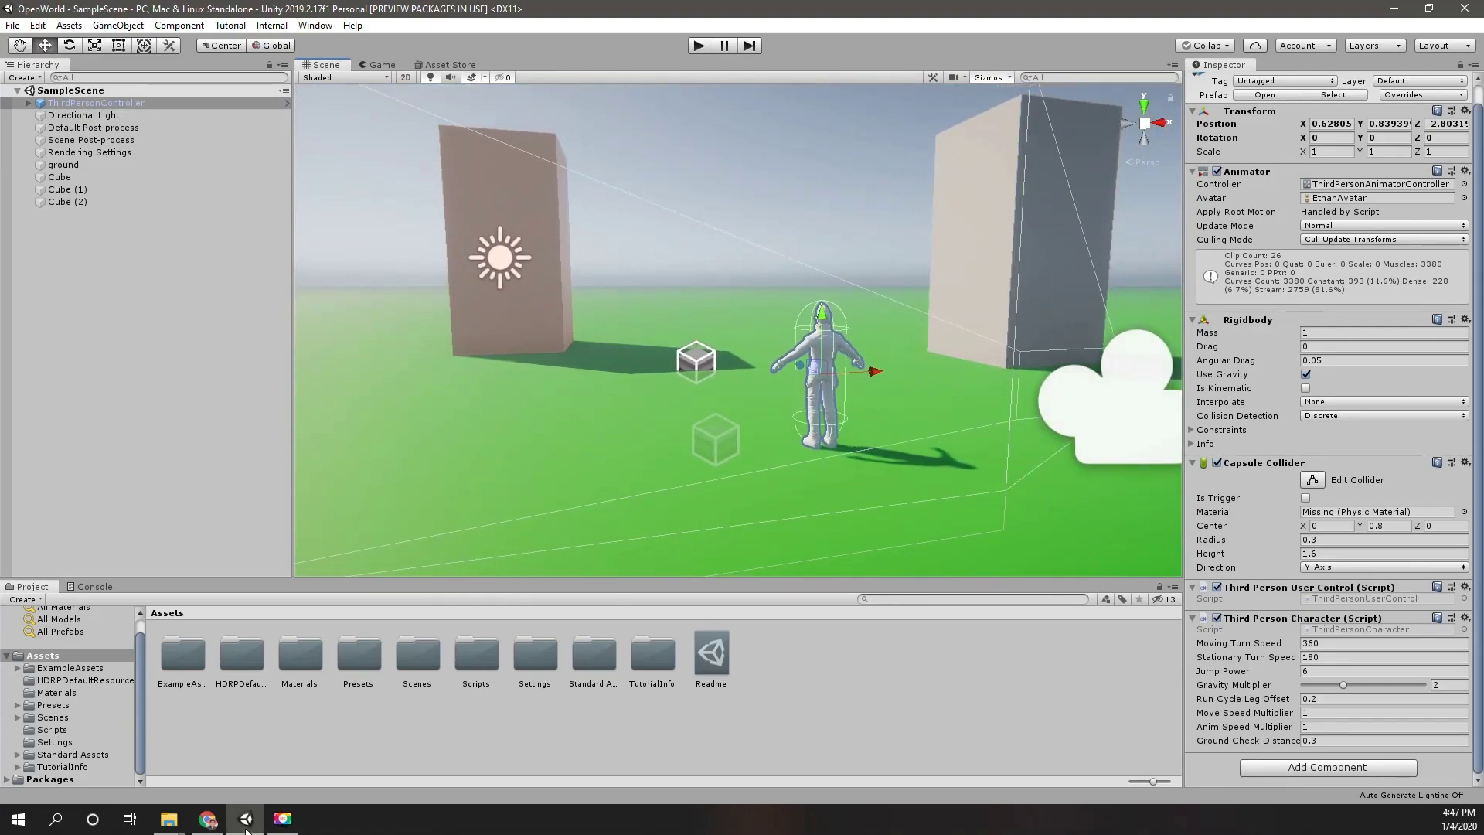
Switch to Mixamo in Chrome and orbit and zoom the Dreyar T-pose preview.
{"action": "left_click", "coordinate": [208, 819]}
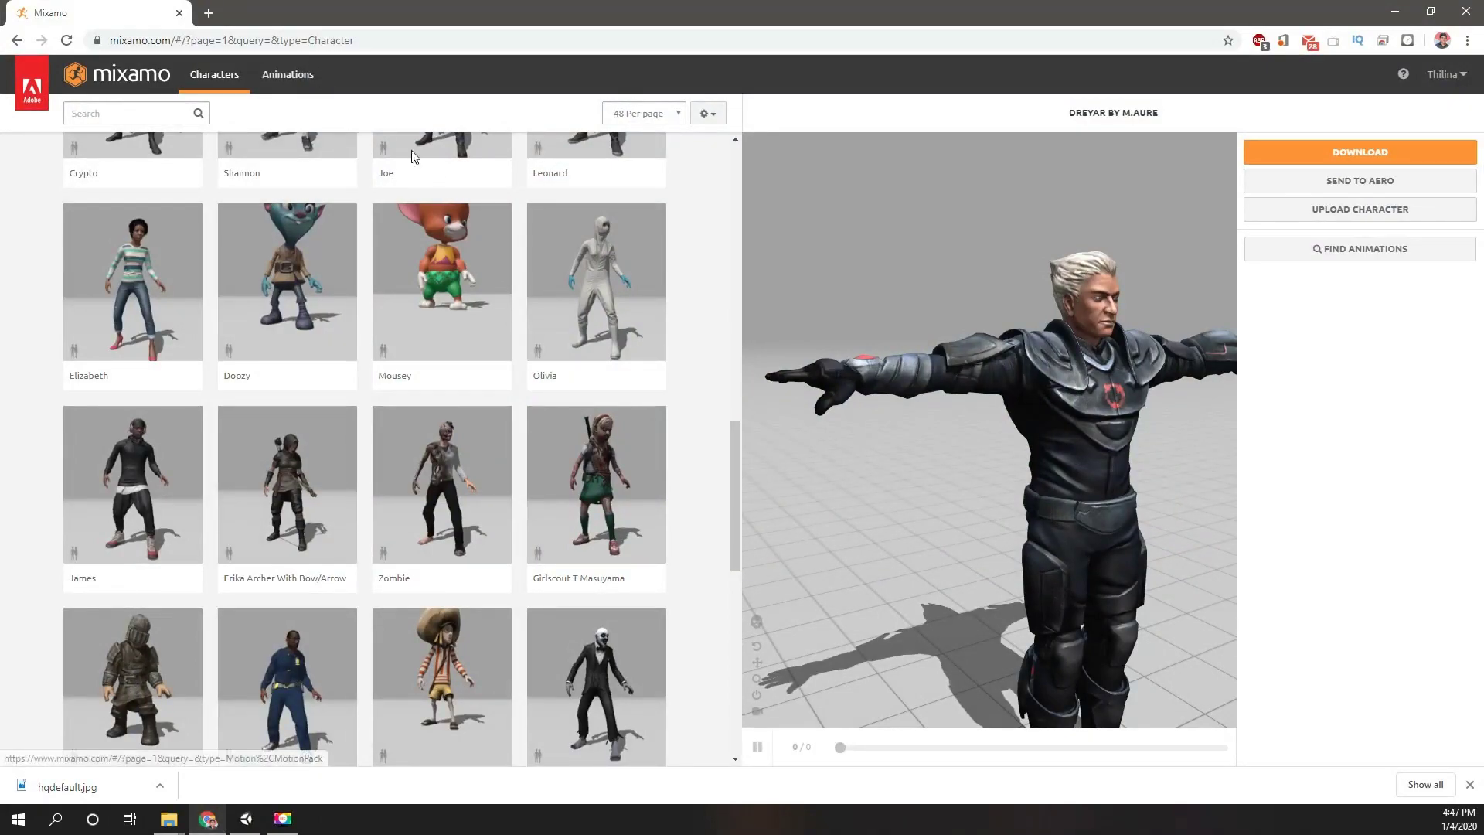
{"action": "left_click_drag", "start_coordinate": [1125, 399], "coordinate": [1117, 398]}
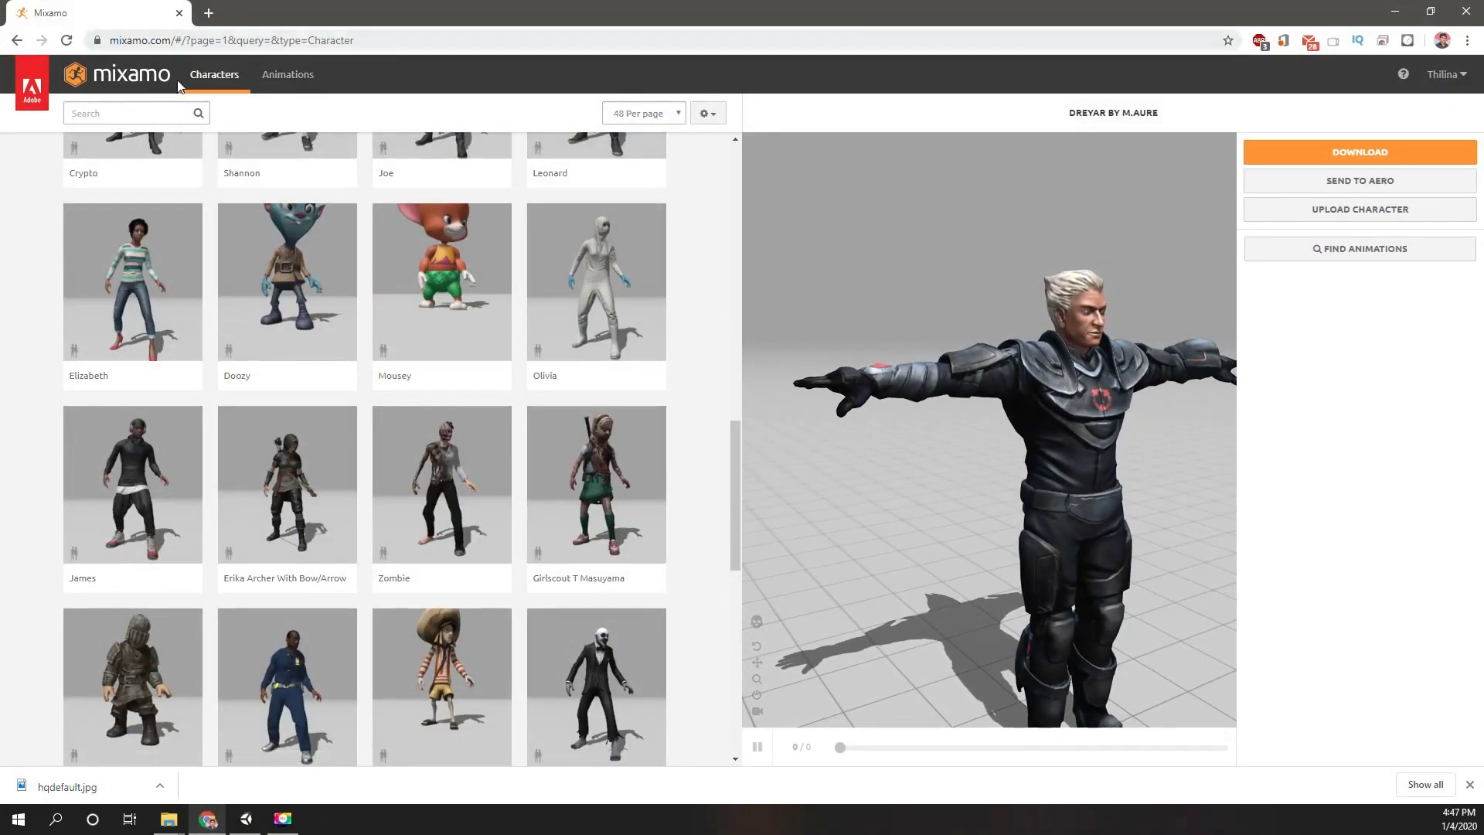
{"action": "scroll", "coordinate": [595, 309], "scroll_direction": "down", "scroll_amount": 2}
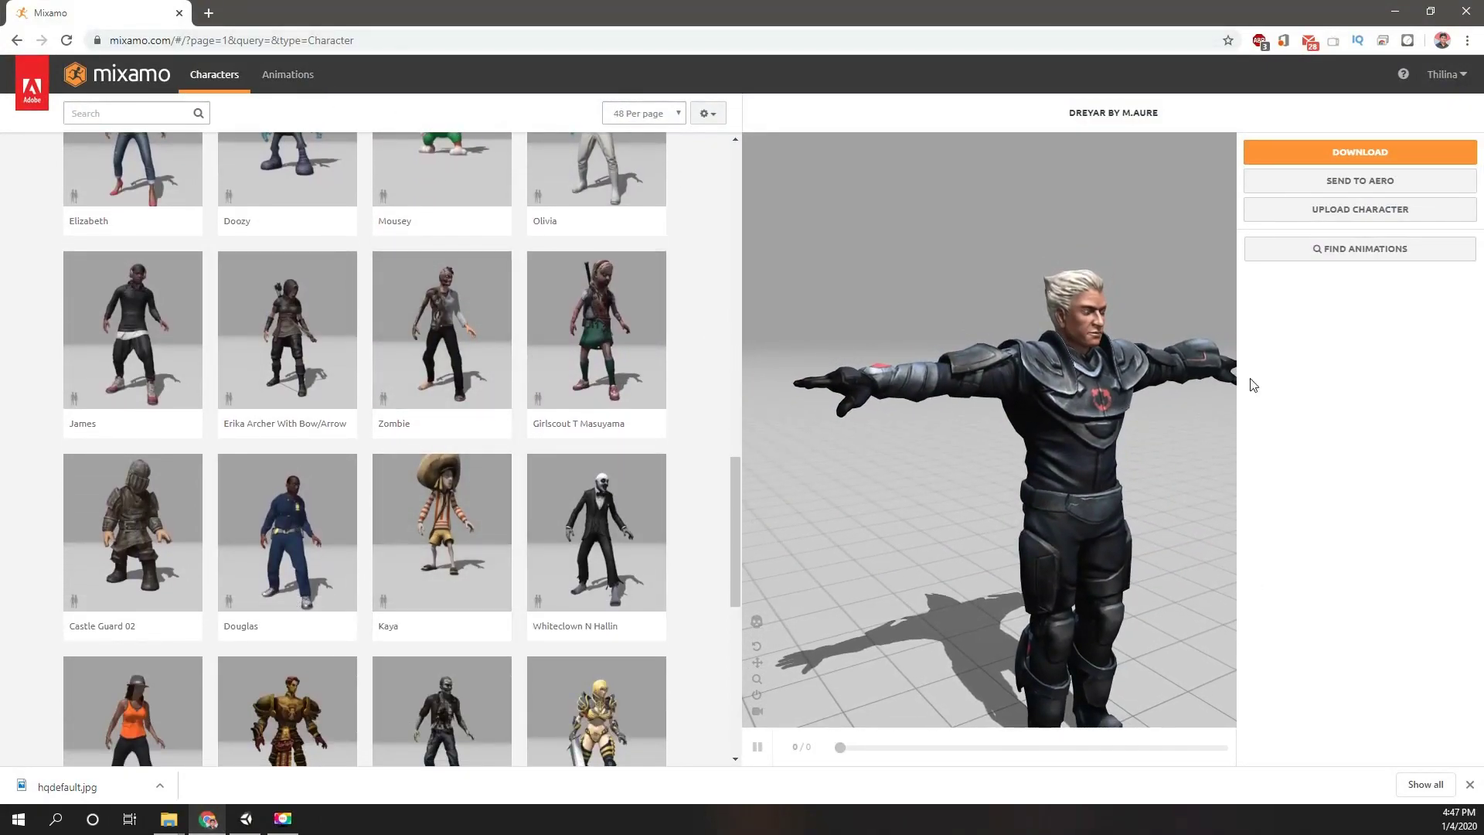
{"action": "scroll", "coordinate": [1138, 451], "scroll_direction": "down", "scroll_amount": 3}
{"action": "left_click_drag", "start_coordinate": [1131, 451], "coordinate": [1075, 426]}
{"action": "left_click_drag", "start_coordinate": [979, 539], "coordinate": [1017, 523]}
{"action": "scroll", "coordinate": [971, 537], "scroll_direction": "down", "scroll_amount": 5}
{"action": "scroll", "coordinate": [1028, 522], "scroll_direction": "up", "scroll_amount": 3}
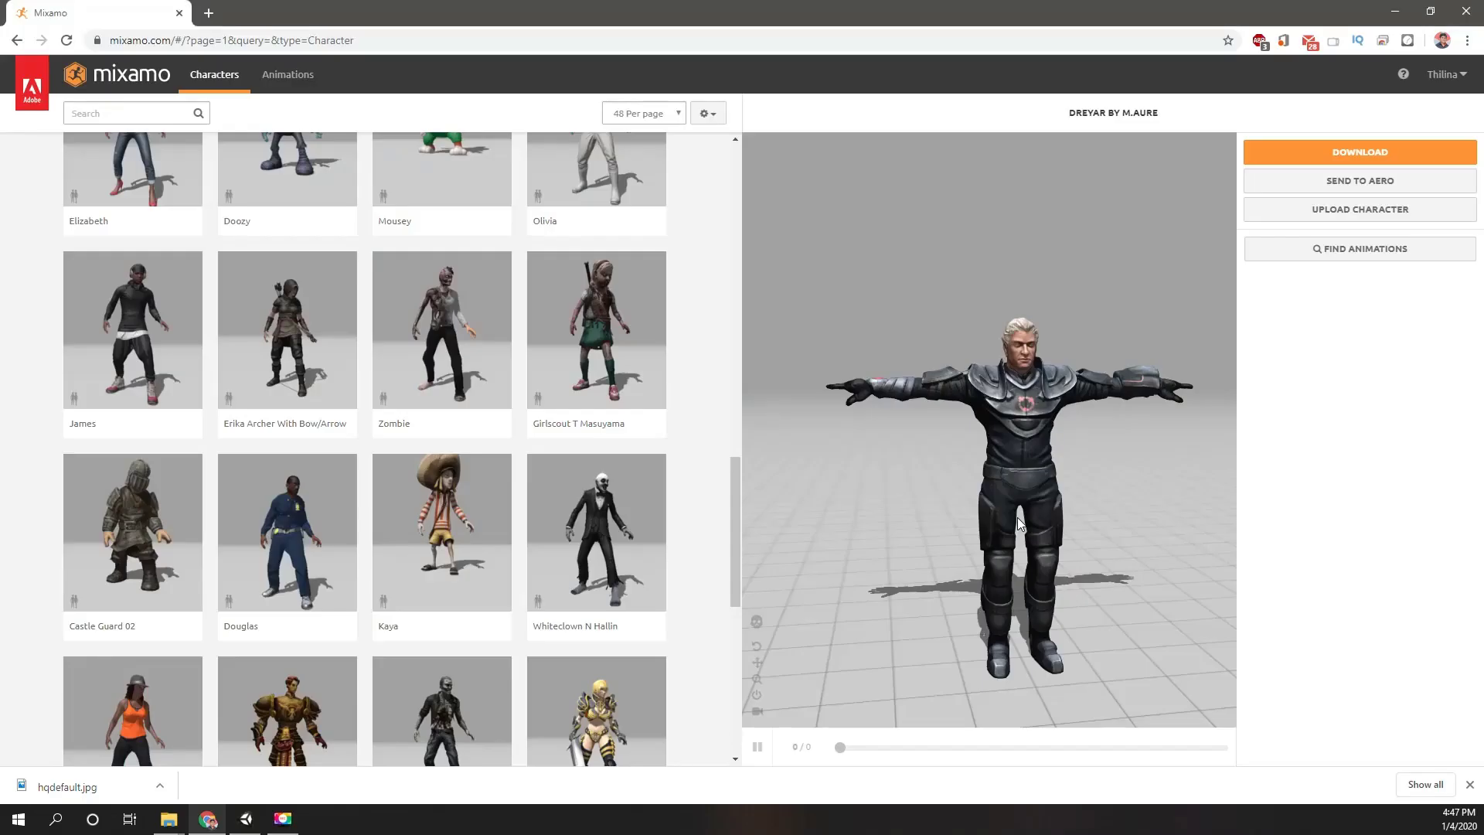
In Dreyar's download settings, keep FBX format and T-pose after trying Original Pose.
{"action": "left_click", "coordinate": [1289, 148]}
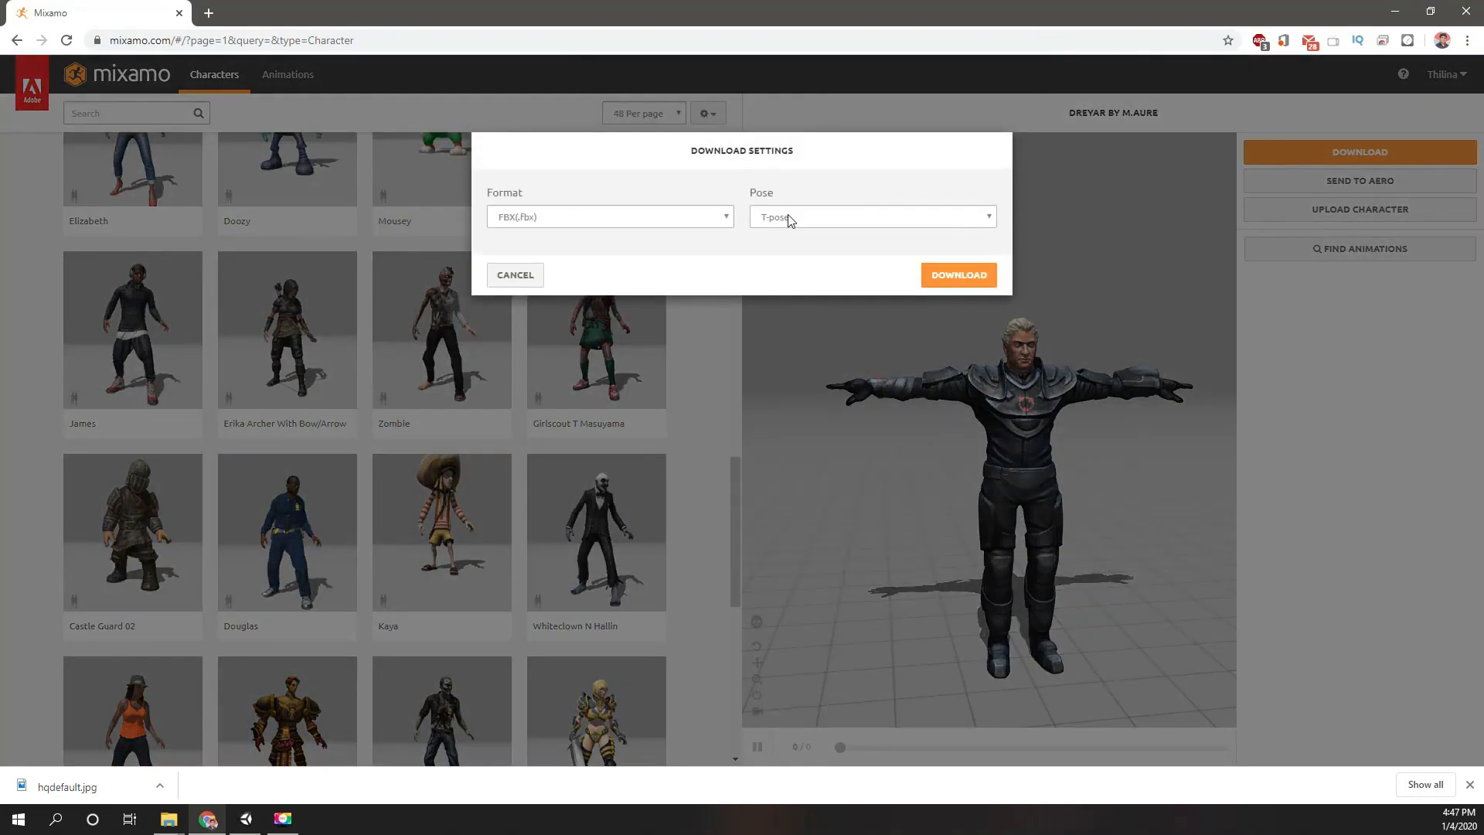
{"action": "left_click", "coordinate": [788, 219]}
{"action": "left_click", "coordinate": [788, 216]}
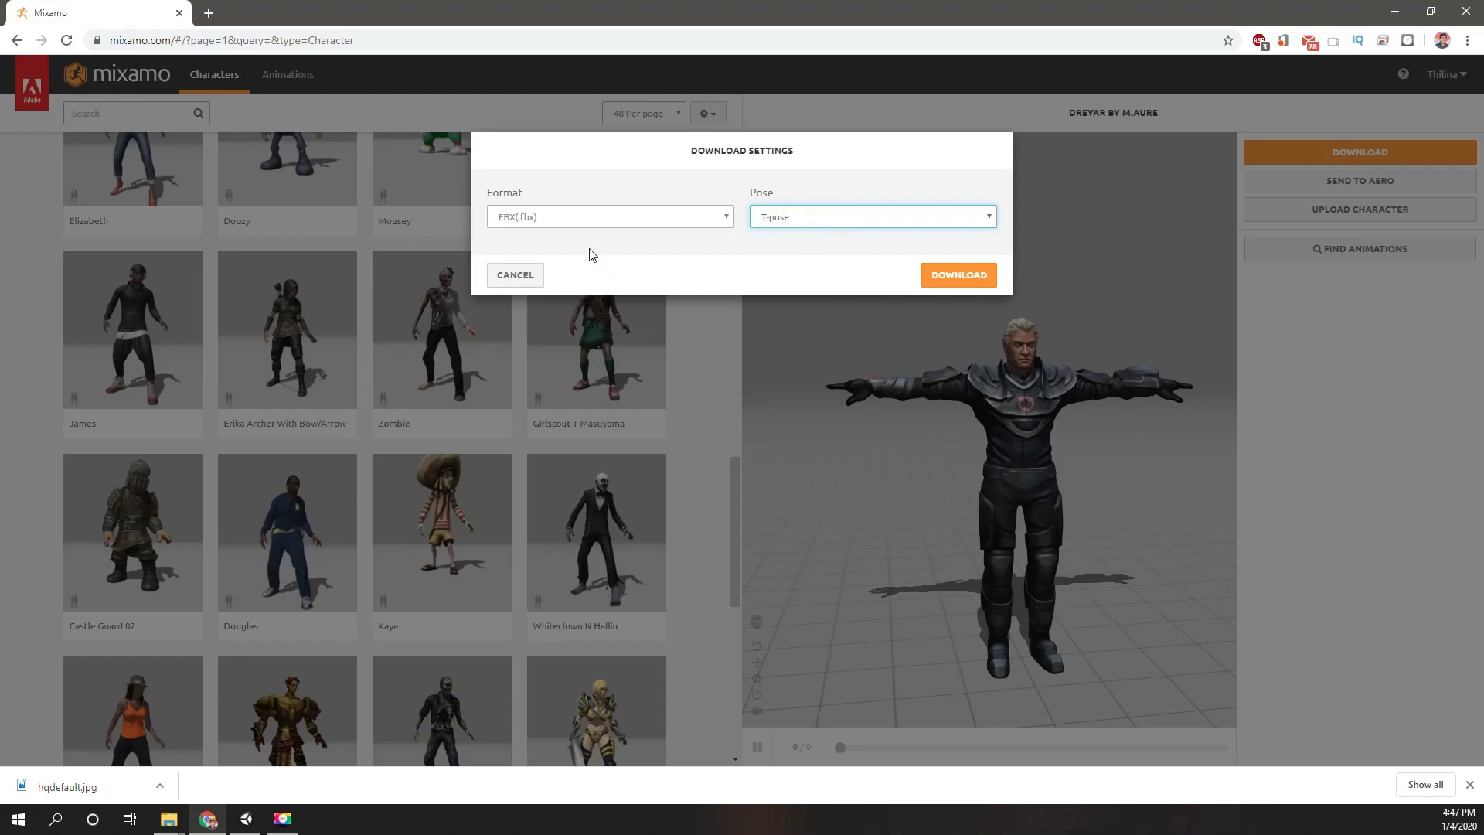
{"action": "left_click", "coordinate": [825, 219]}
{"action": "left_click", "coordinate": [824, 217]}
{"action": "left_click", "coordinate": [823, 216]}
{"action": "left_click", "coordinate": [811, 246]}
{"action": "left_click", "coordinate": [809, 223]}
{"action": "left_click", "coordinate": [796, 232]}
Download dreyar_m_aure.fbx and drag it from Chrome's download bar toward Unity's Assets.
{"action": "left_click", "coordinate": [950, 279]}
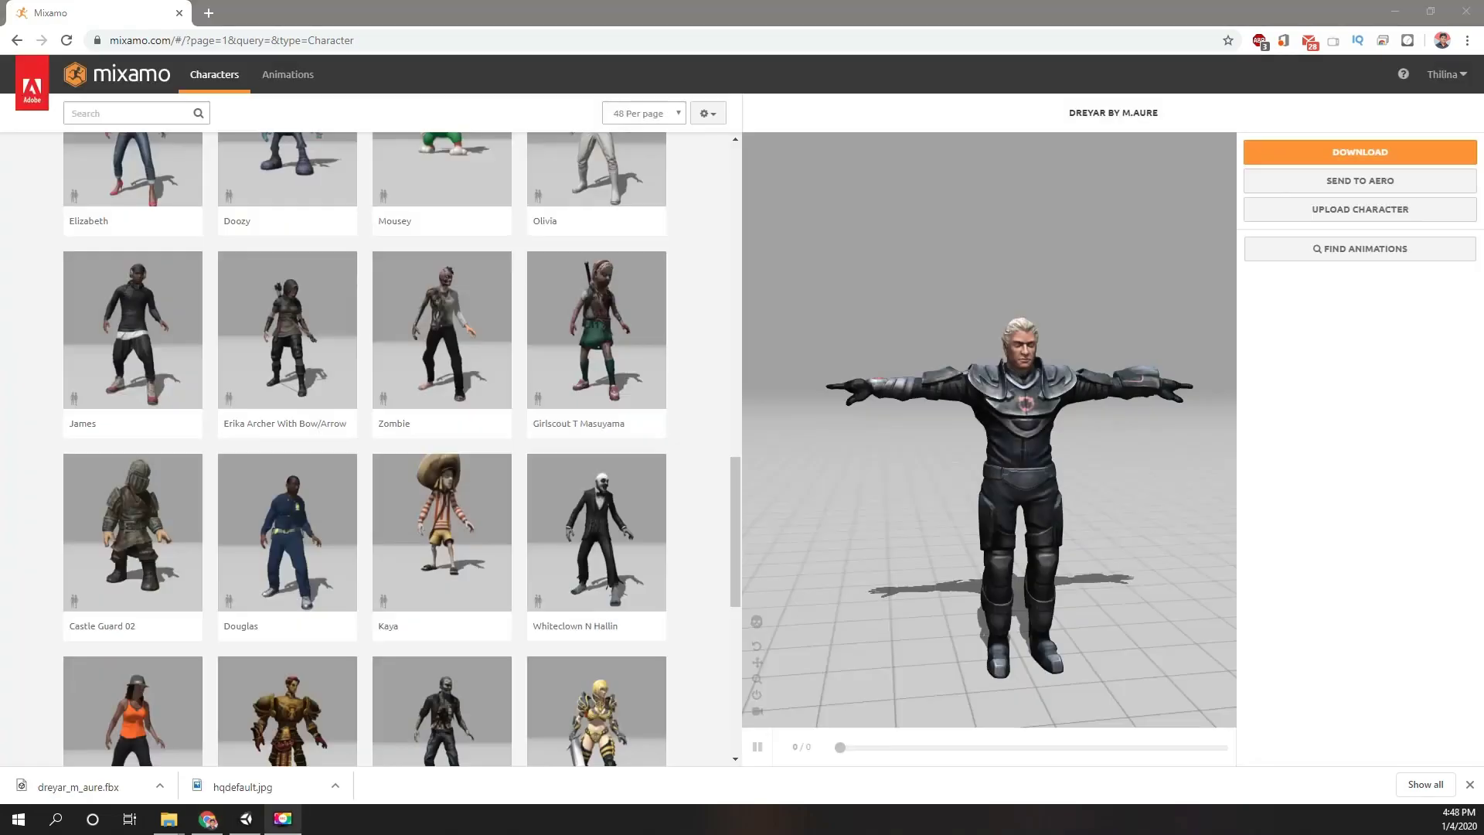
{"action": "left_click_drag", "start_coordinate": [907, 434], "coordinate": [924, 423]}
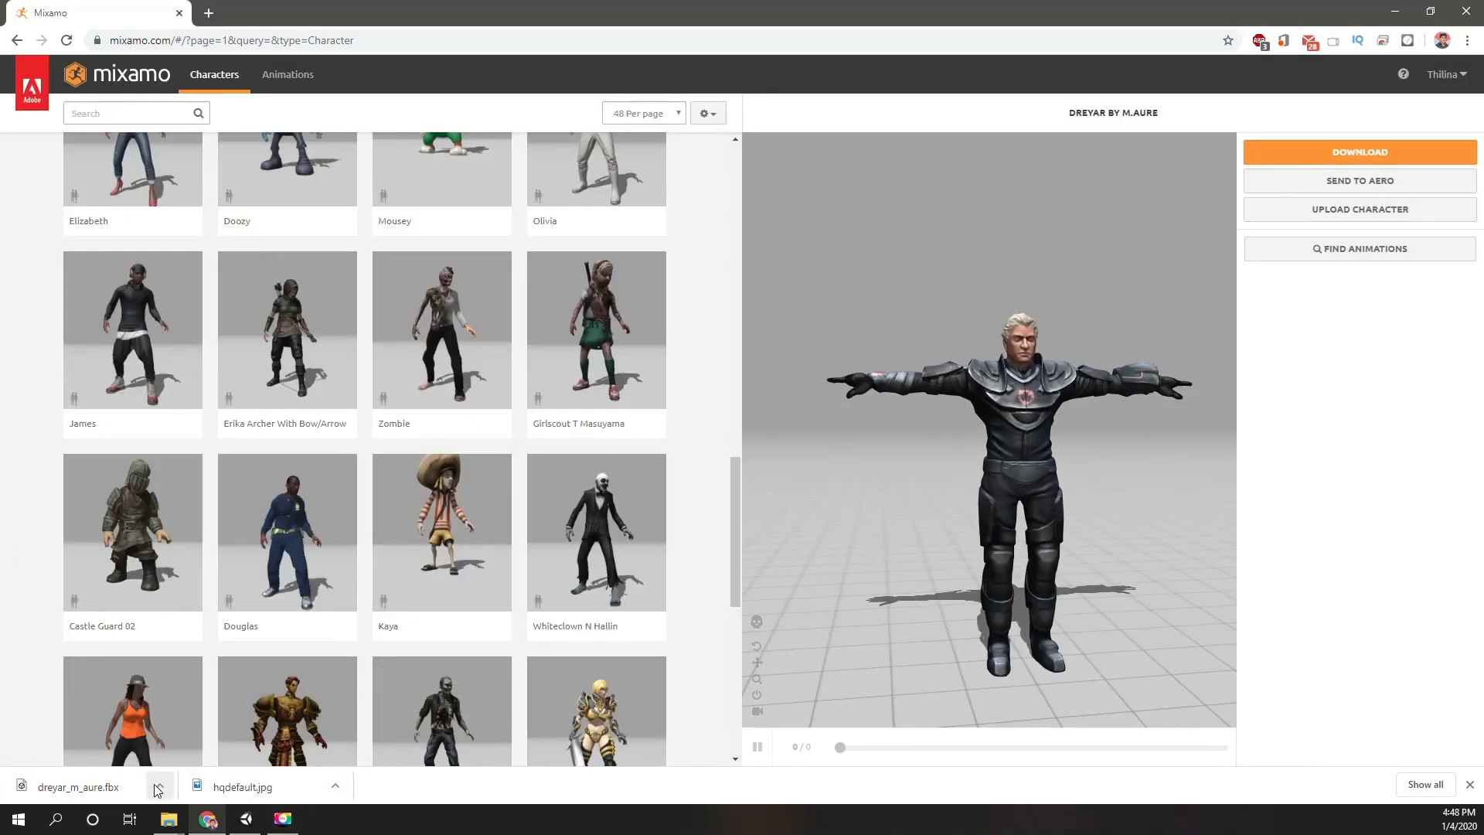
{"action": "left_click_drag", "start_coordinate": [90, 794], "coordinate": [466, 678]}
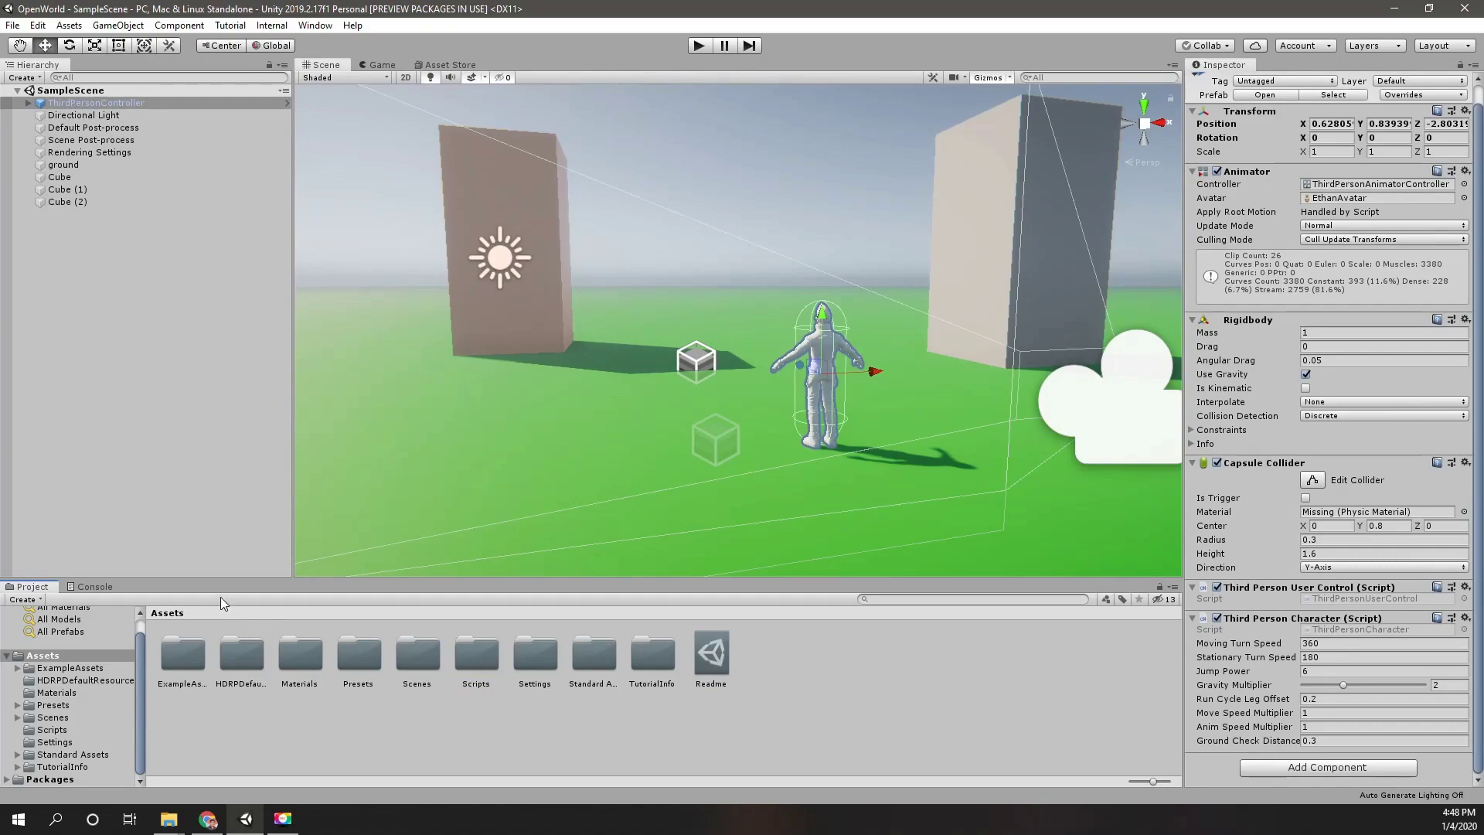
Enlarge the Project panel, then create and open a Characters folder in Assets.
{"action": "left_click_drag", "start_coordinate": [219, 578], "coordinate": [230, 464]}
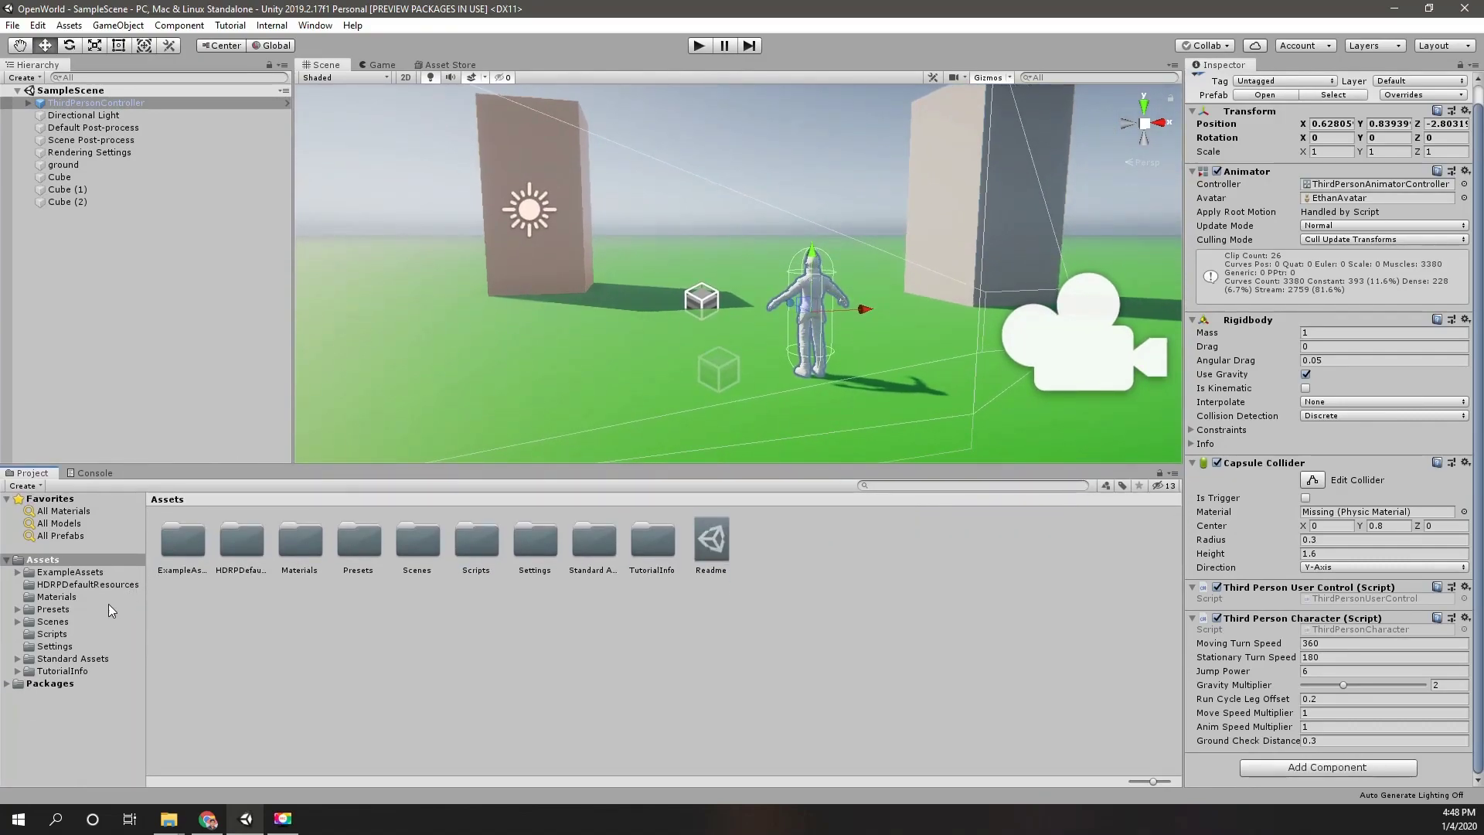
{"action": "right_click", "coordinate": [46, 561]}
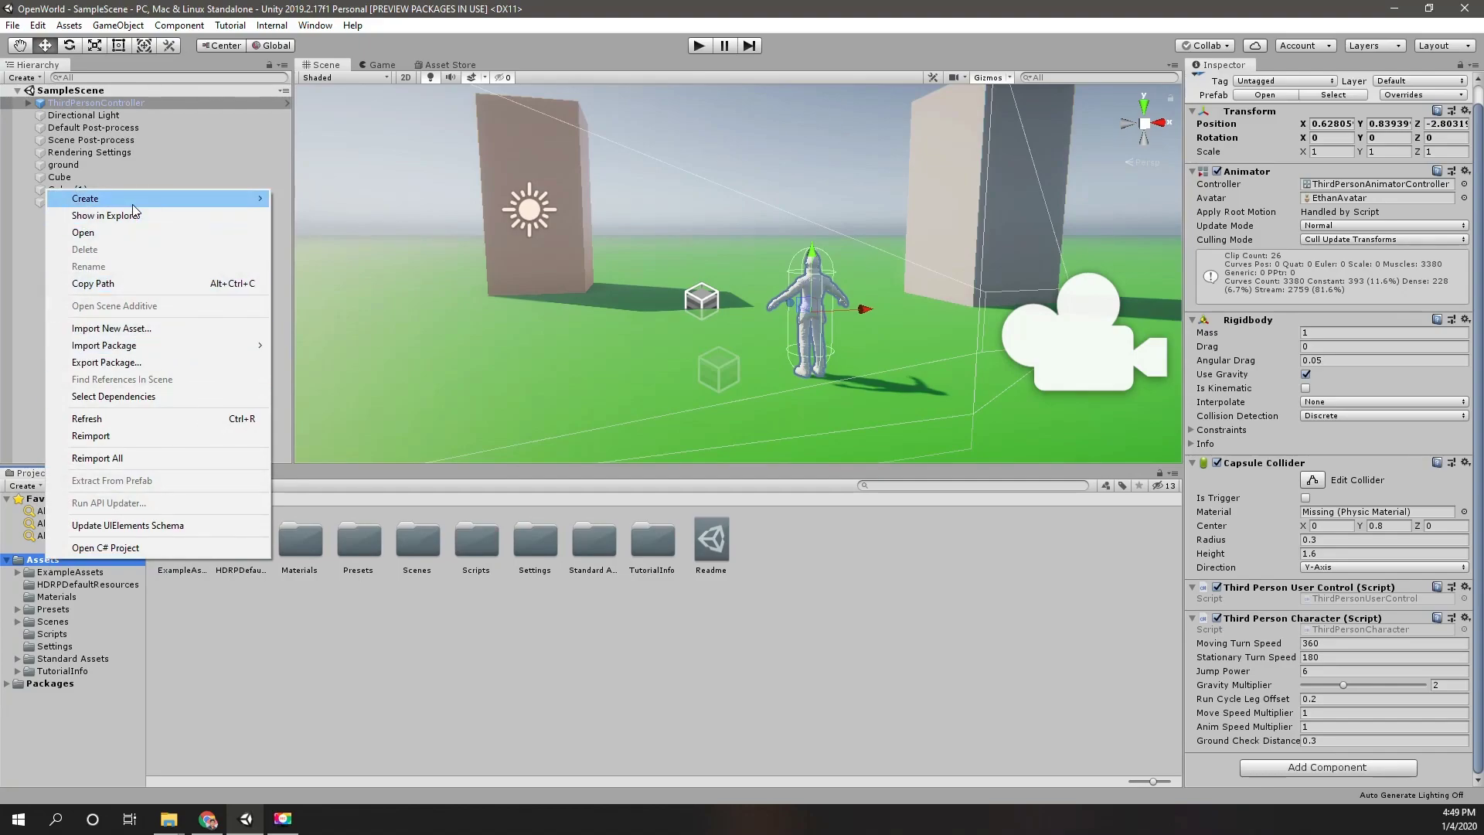
{"action": "mouse_move", "coordinate": [137, 199]}
{"action": "left_click", "coordinate": [355, 142]}
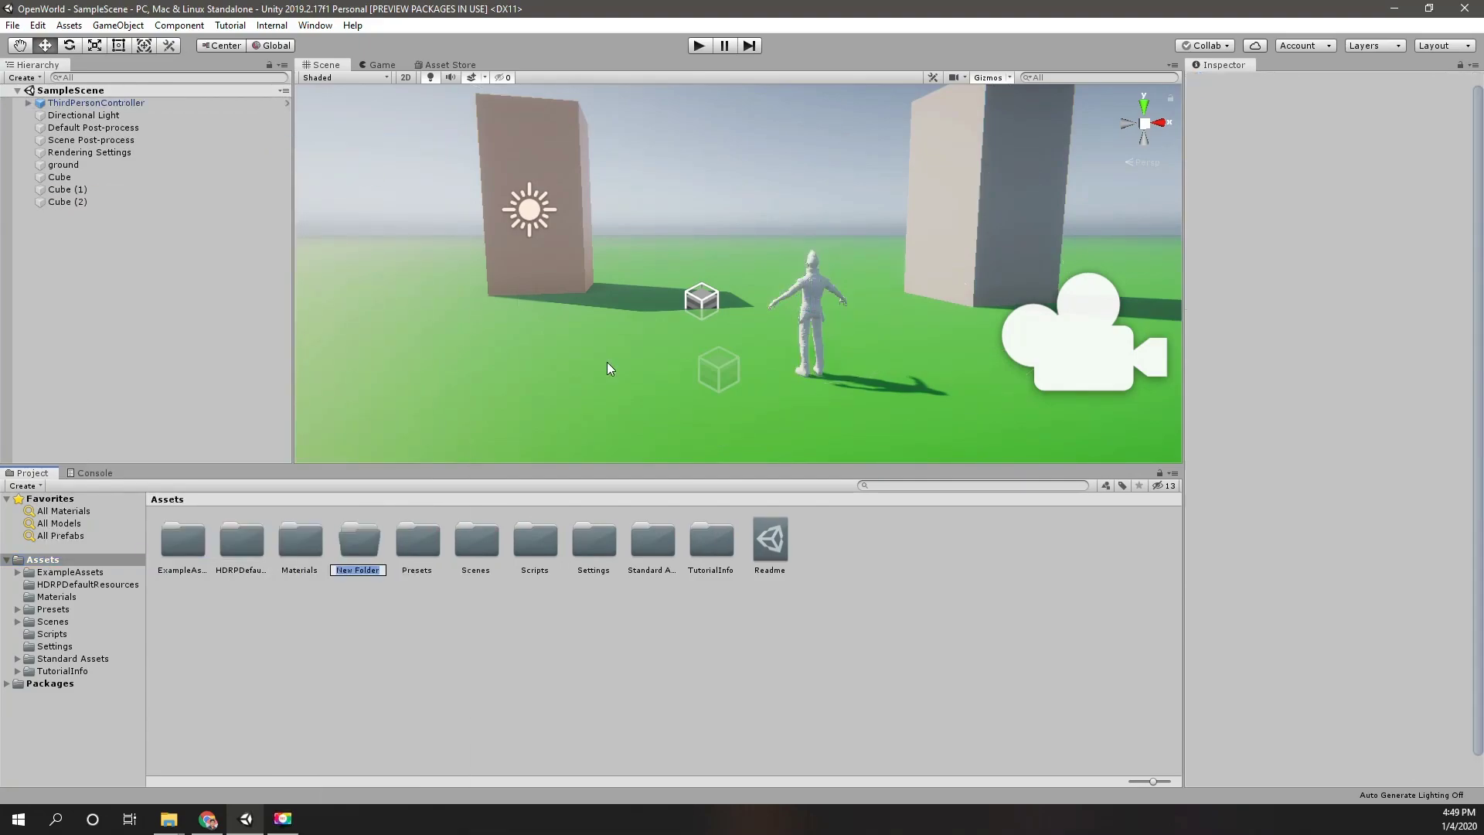
{"action": "type", "text": "Characters"}
{"action": "key", "text": "Return"}
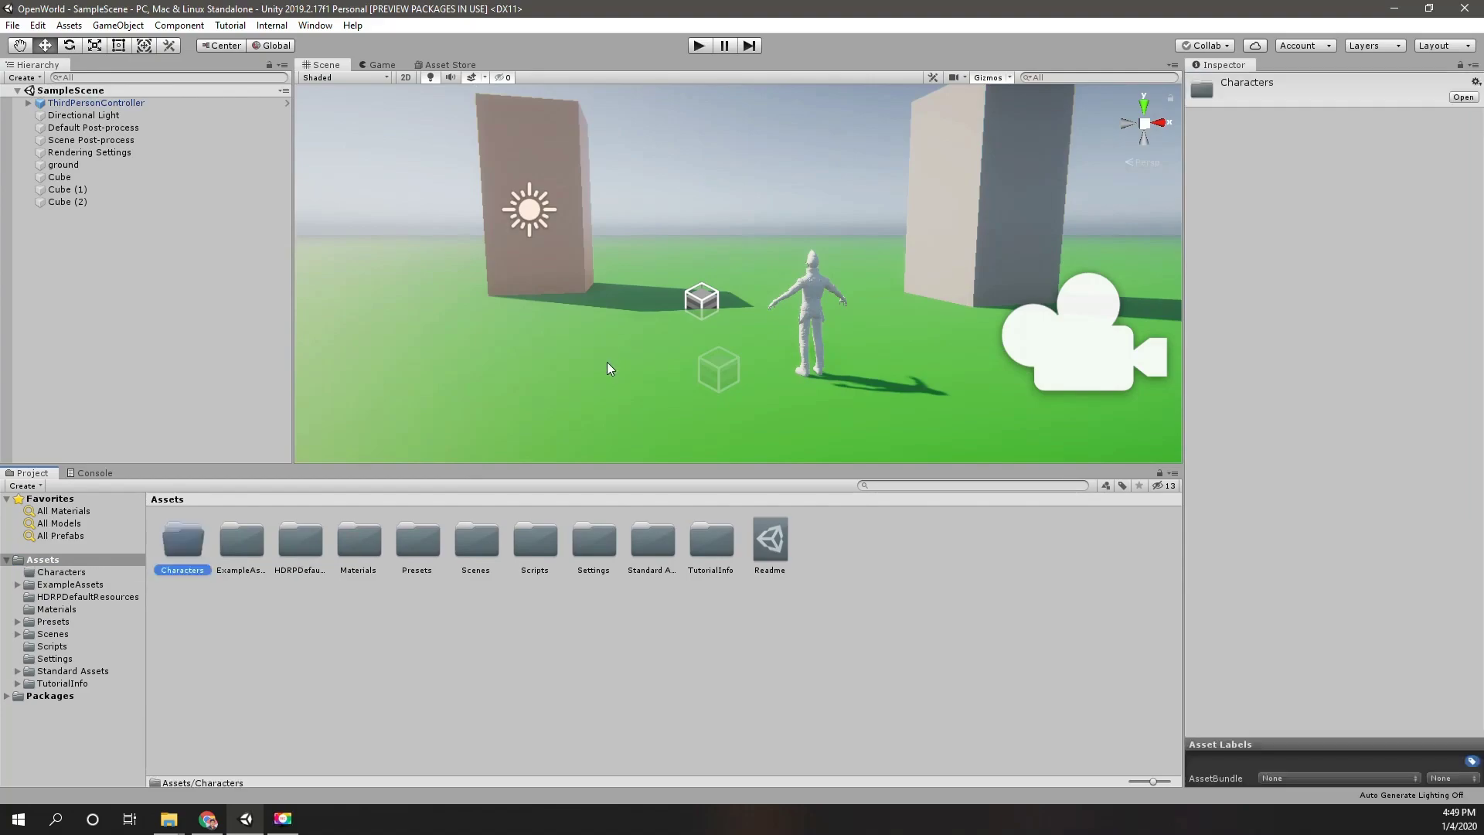
{"action": "key", "text": "Return"}
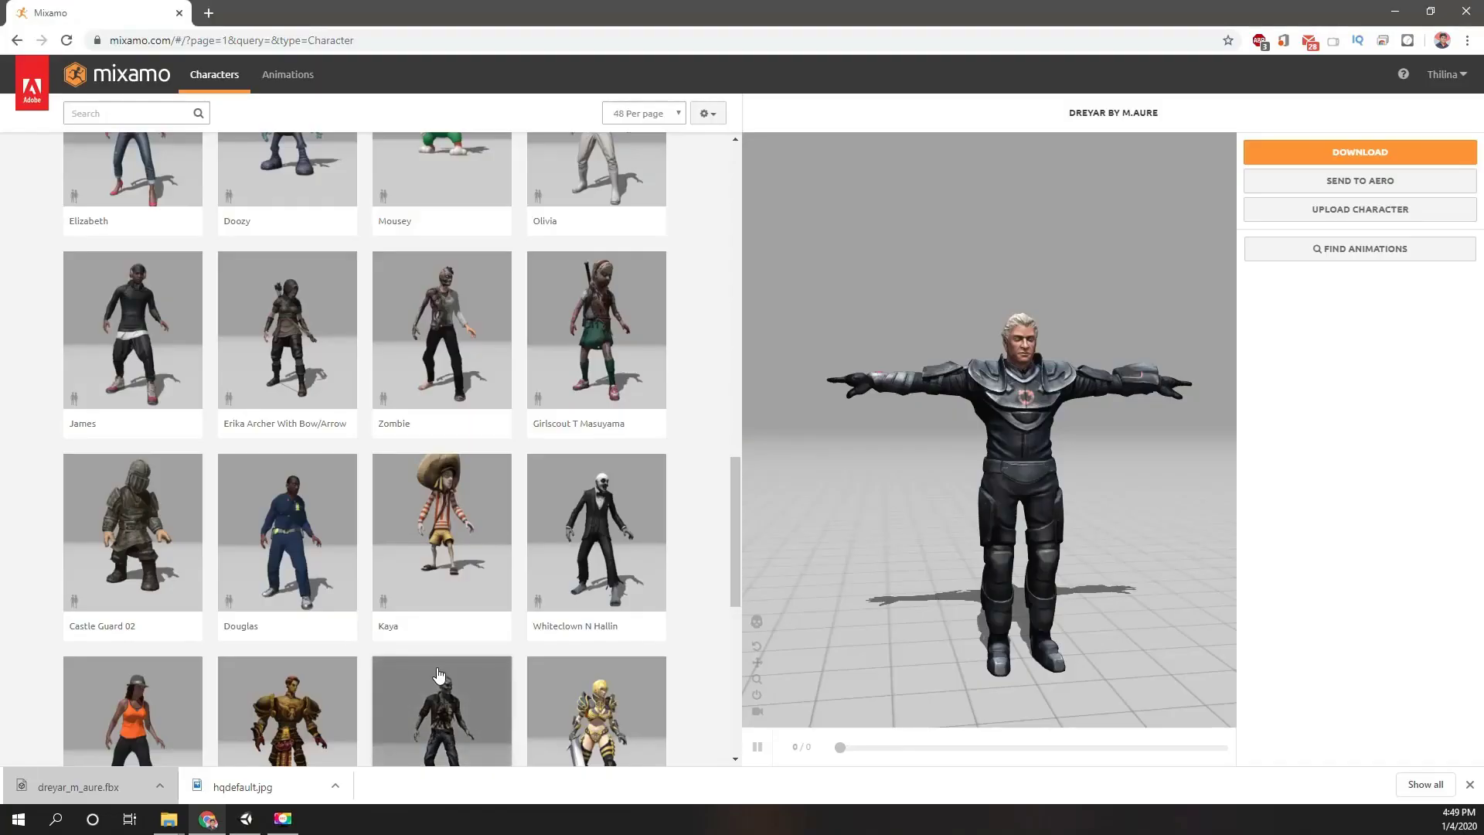
Create a Dreyar subfolder inside the Characters folder.
{"action": "right_click", "coordinate": [360, 548]}
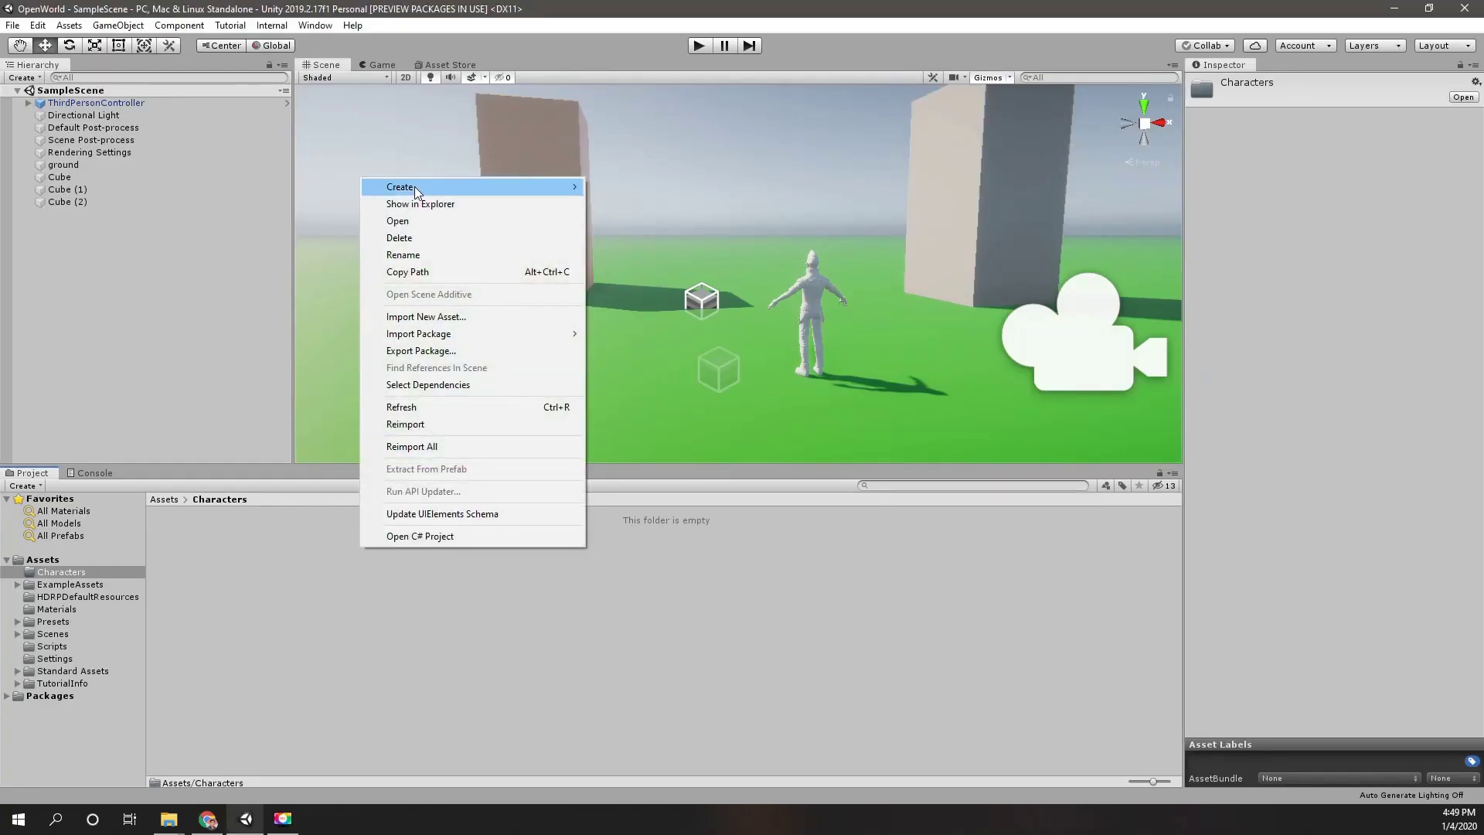
{"action": "mouse_move", "coordinate": [572, 186]}
{"action": "left_click", "coordinate": [634, 141]}
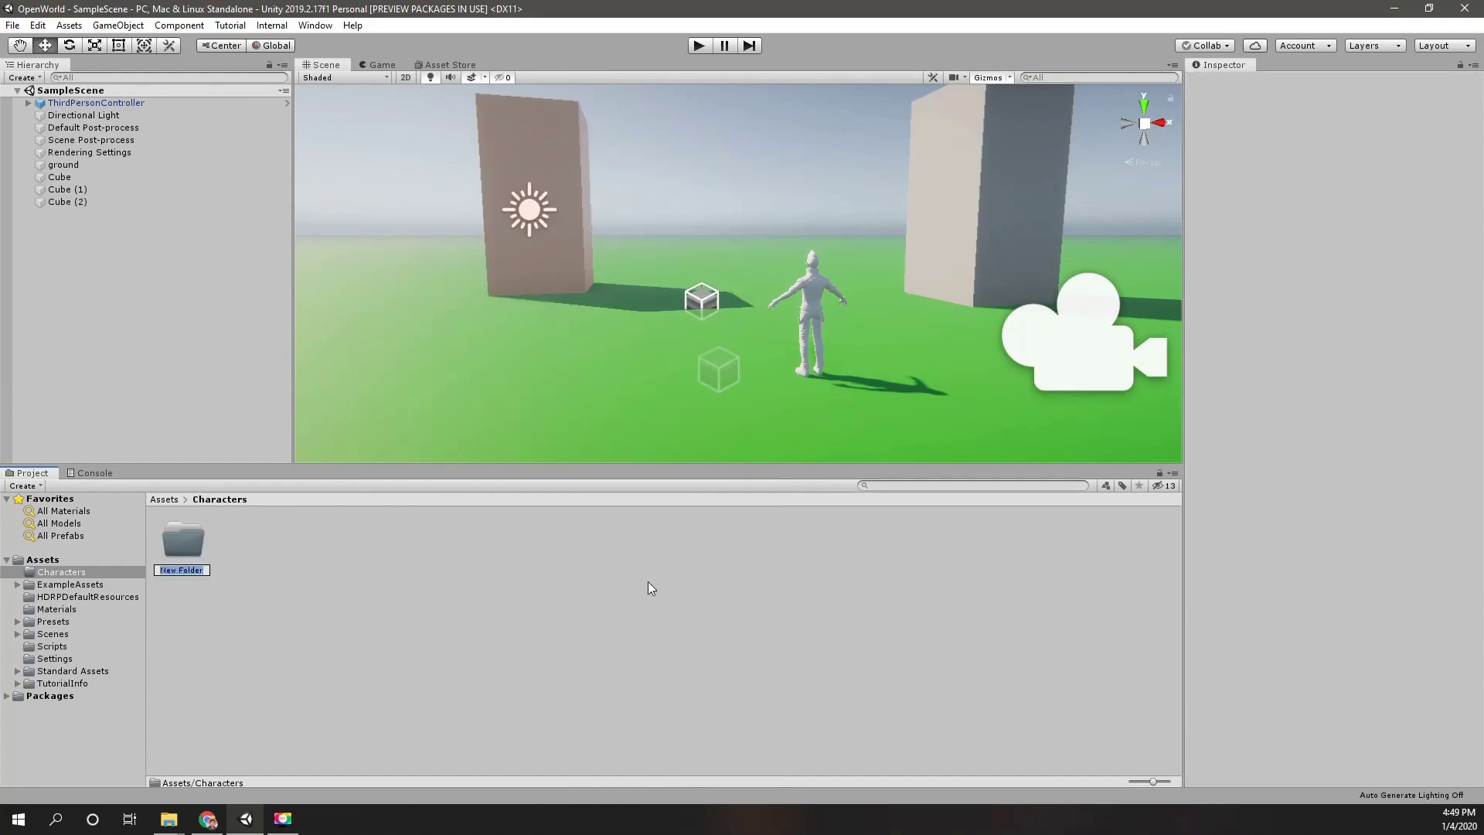
{"action": "type", "text": "Dreyar"}
{"action": "key", "text": "Return"}
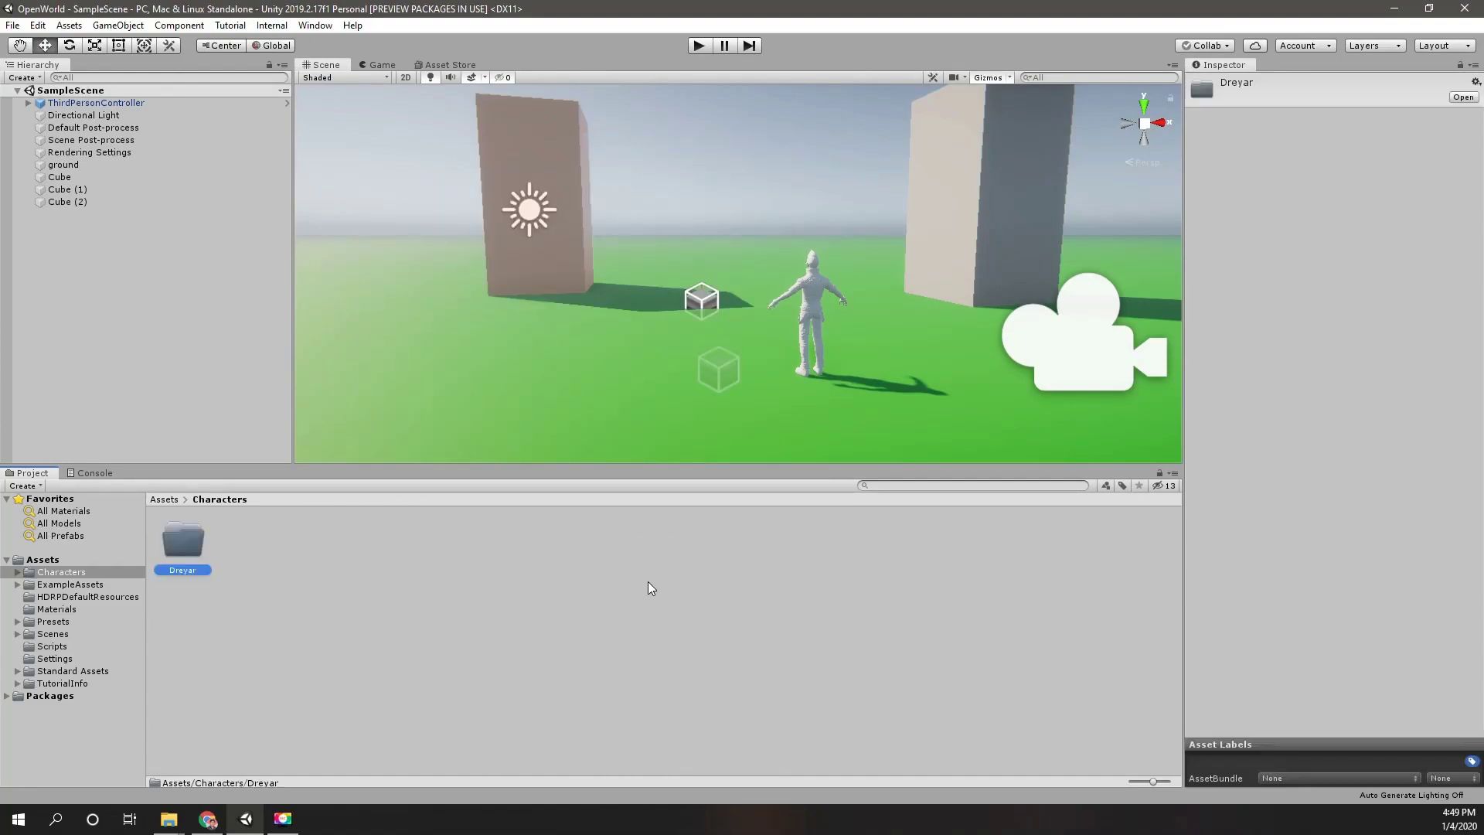
Import dreyar_m_aure.fbx from Chrome's download bar into the Dreyar folder.
{"action": "double_click", "coordinate": [191, 543]}
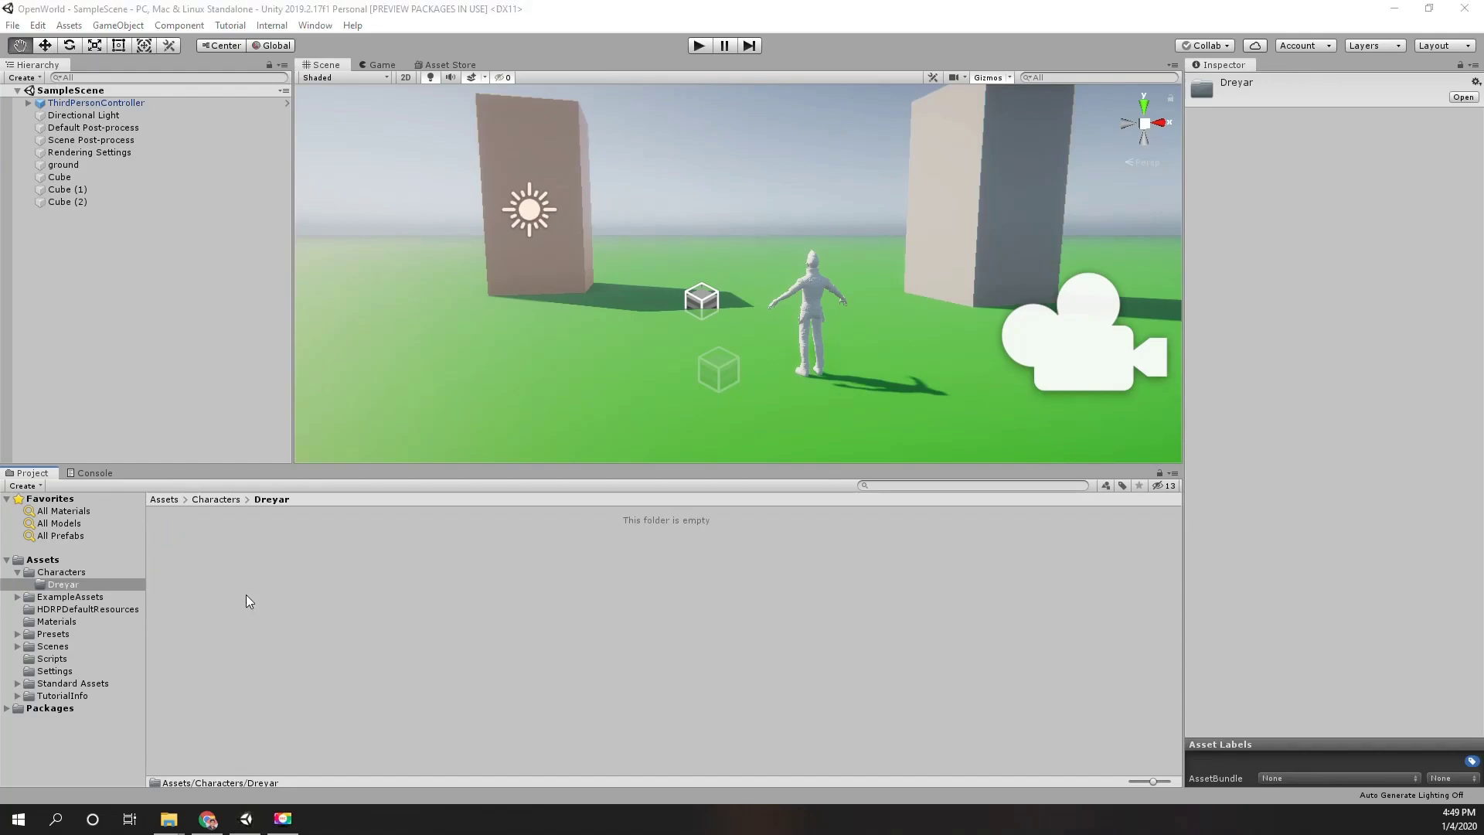
{"action": "key", "text": "alt+Tab"}
{"action": "left_click_drag", "start_coordinate": [92, 783], "coordinate": [472, 578]}
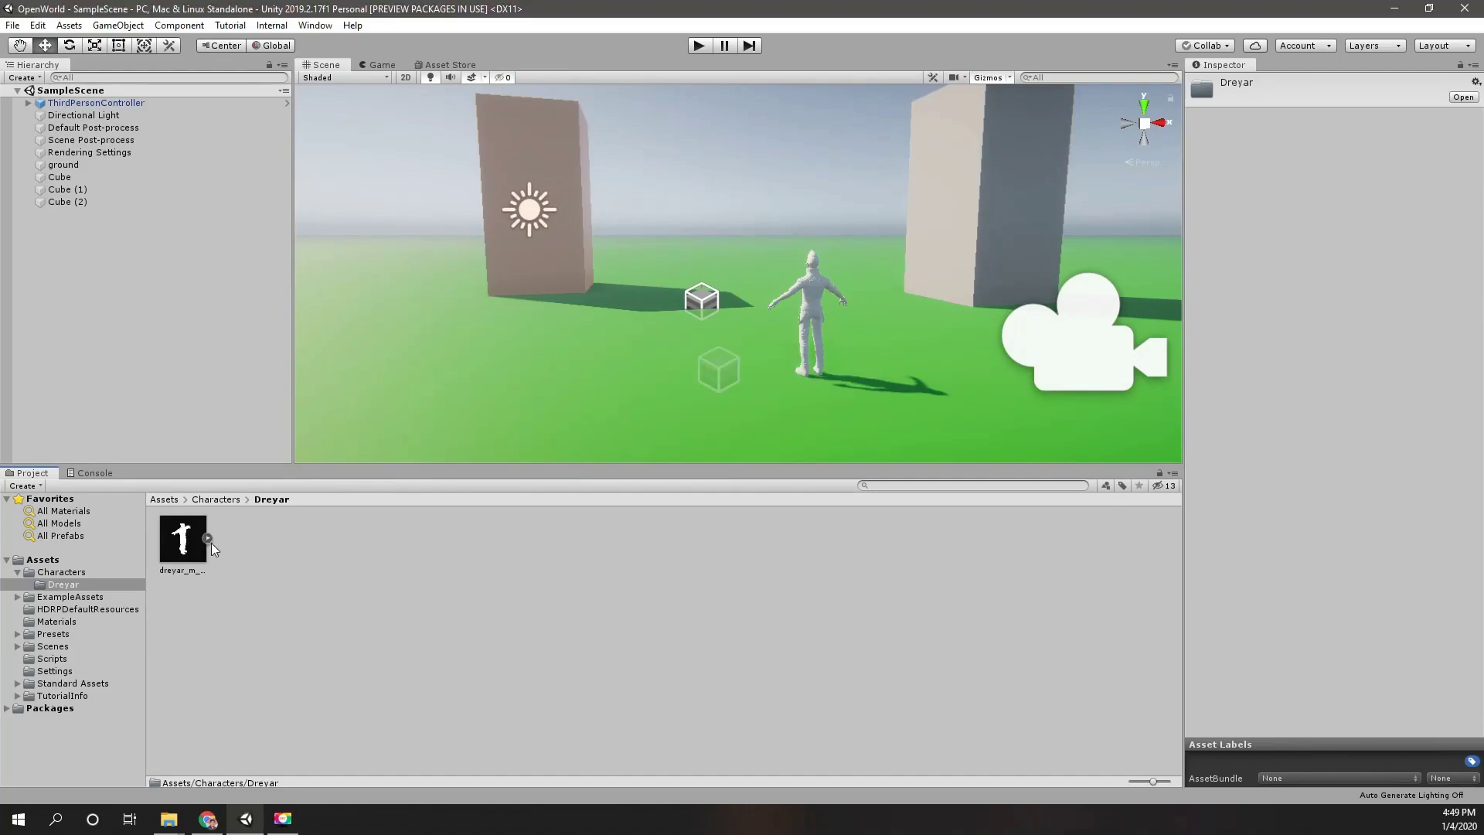
Expand the model asset and rotate the grey Dreyar figure in an enlarged preview.
{"action": "left_click", "coordinate": [208, 540]}
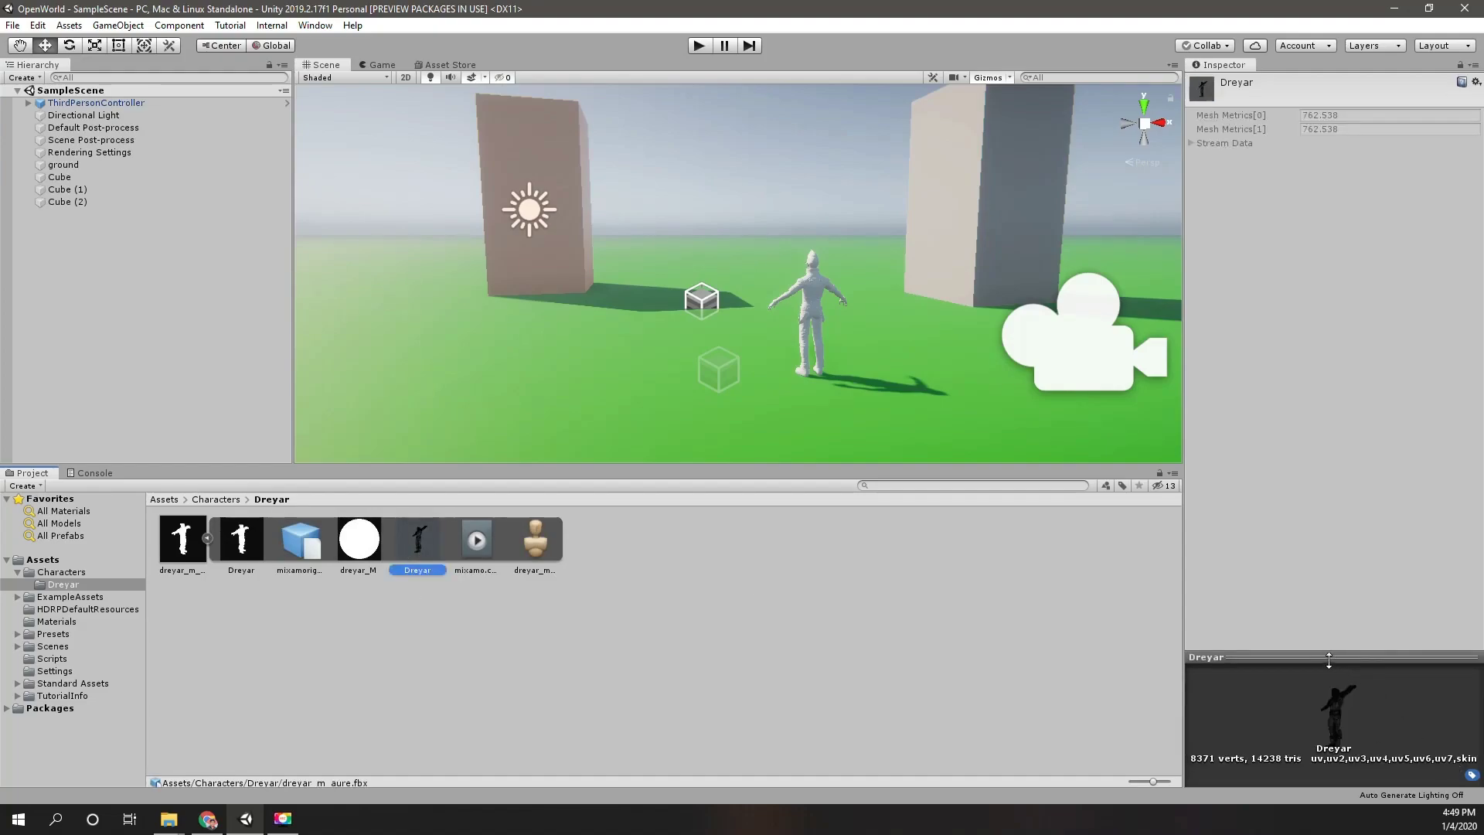
{"action": "left_click_drag", "start_coordinate": [1329, 659], "coordinate": [1329, 379]}
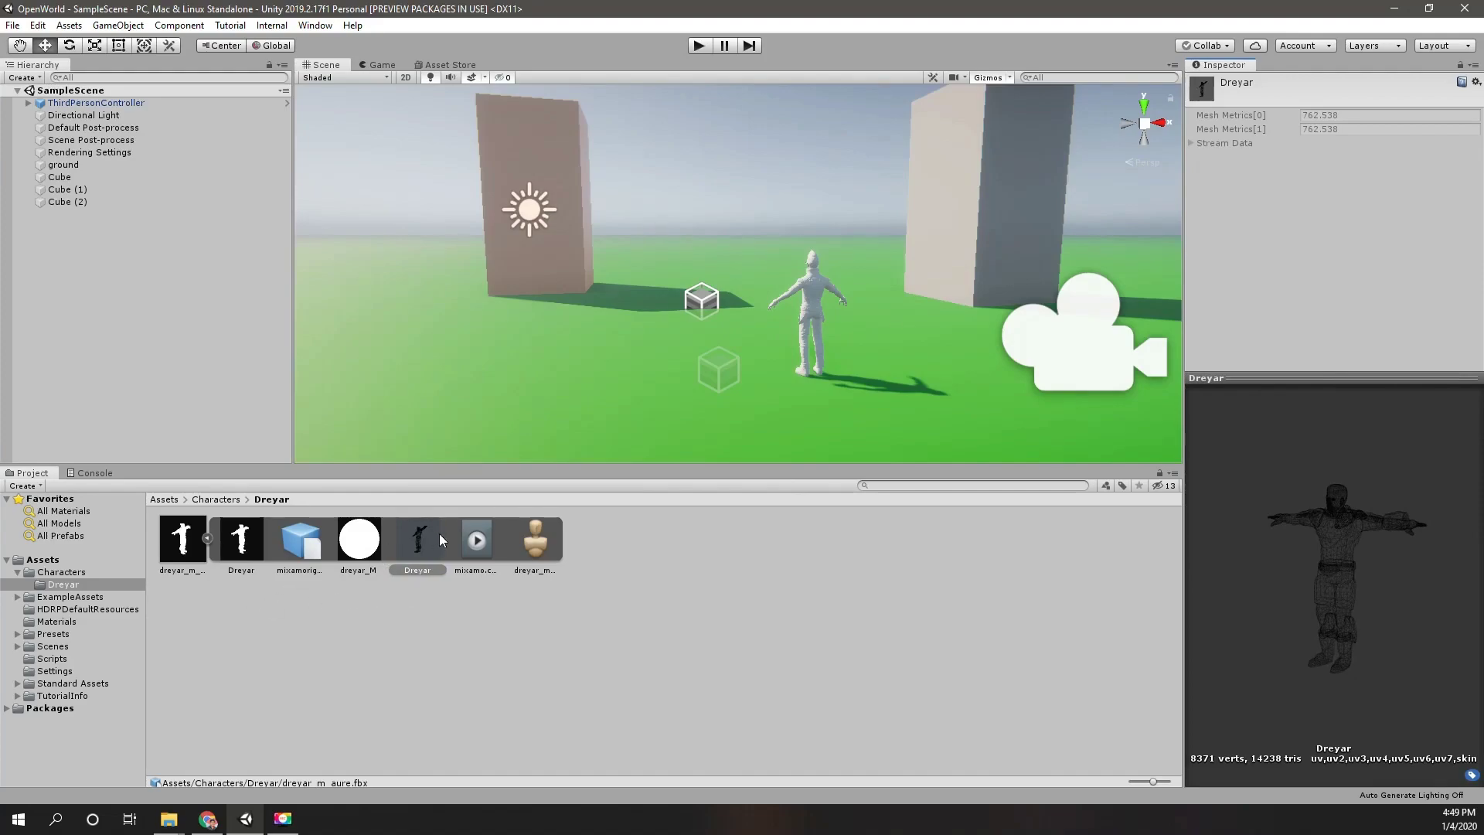
{"action": "left_click", "coordinate": [241, 544]}
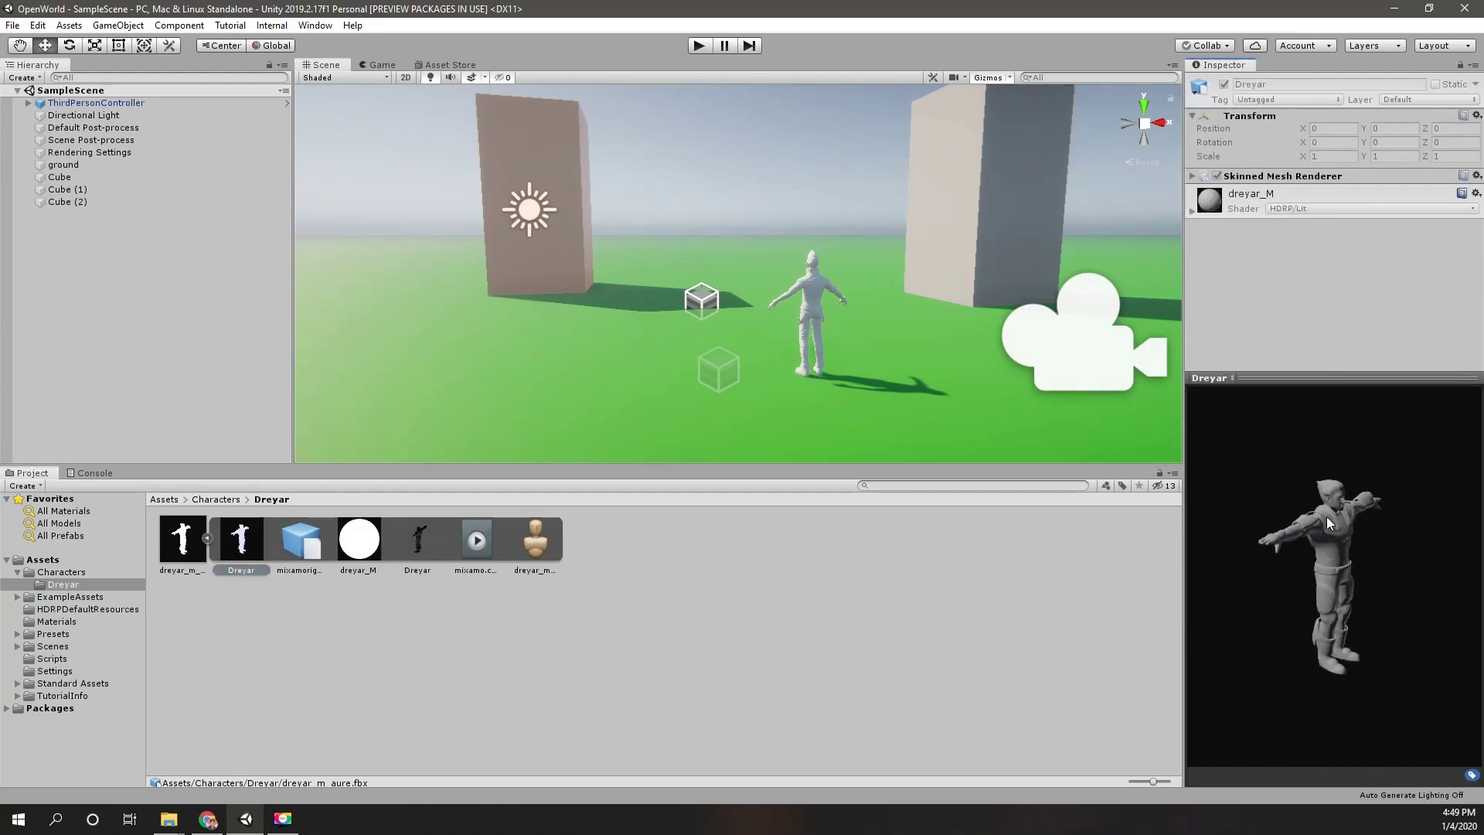
{"action": "left_click_drag", "start_coordinate": [1327, 517], "coordinate": [1148, 499]}
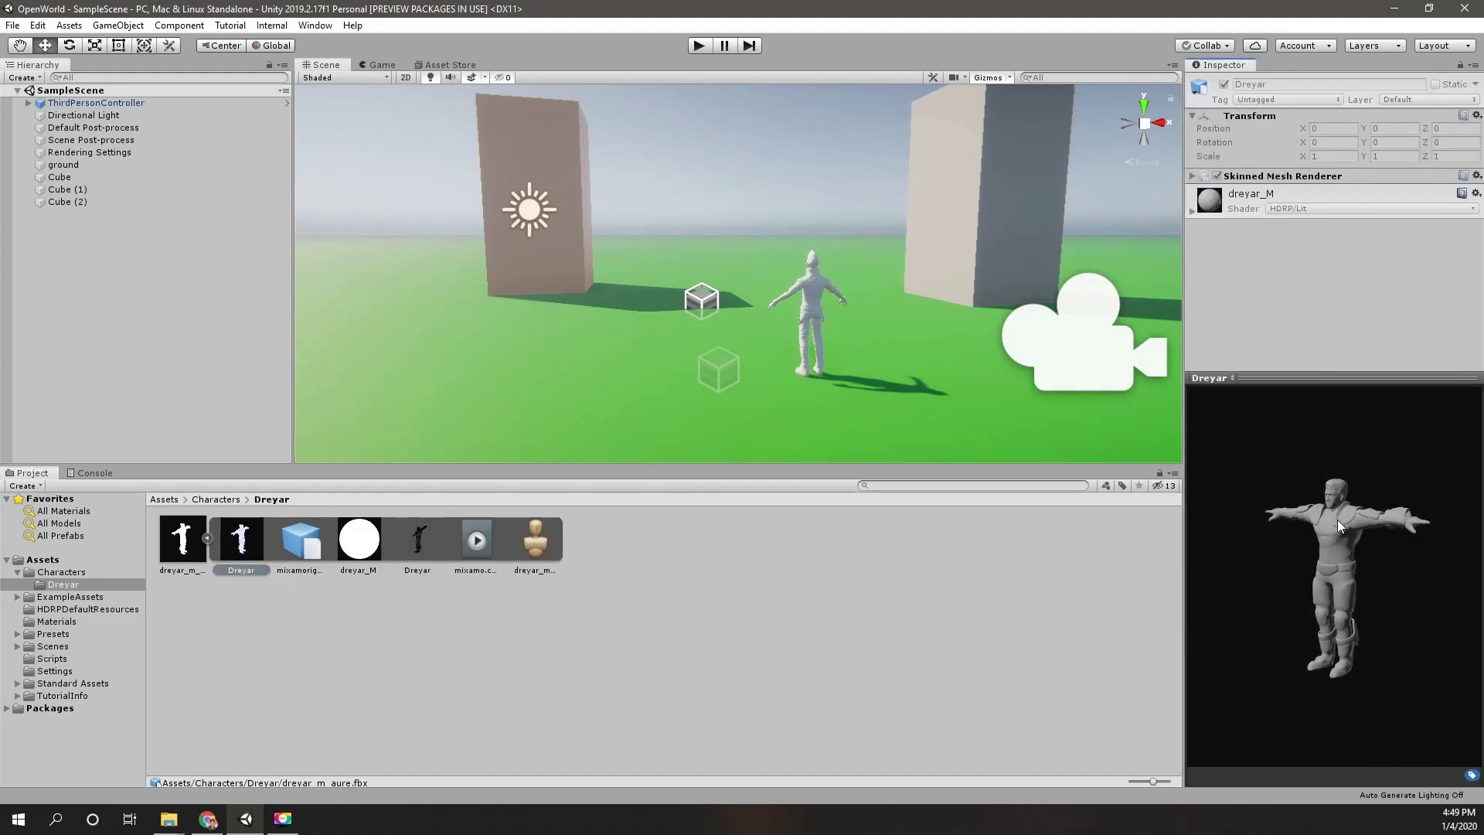
{"action": "left_click_drag", "start_coordinate": [1337, 520], "coordinate": [1382, 555]}
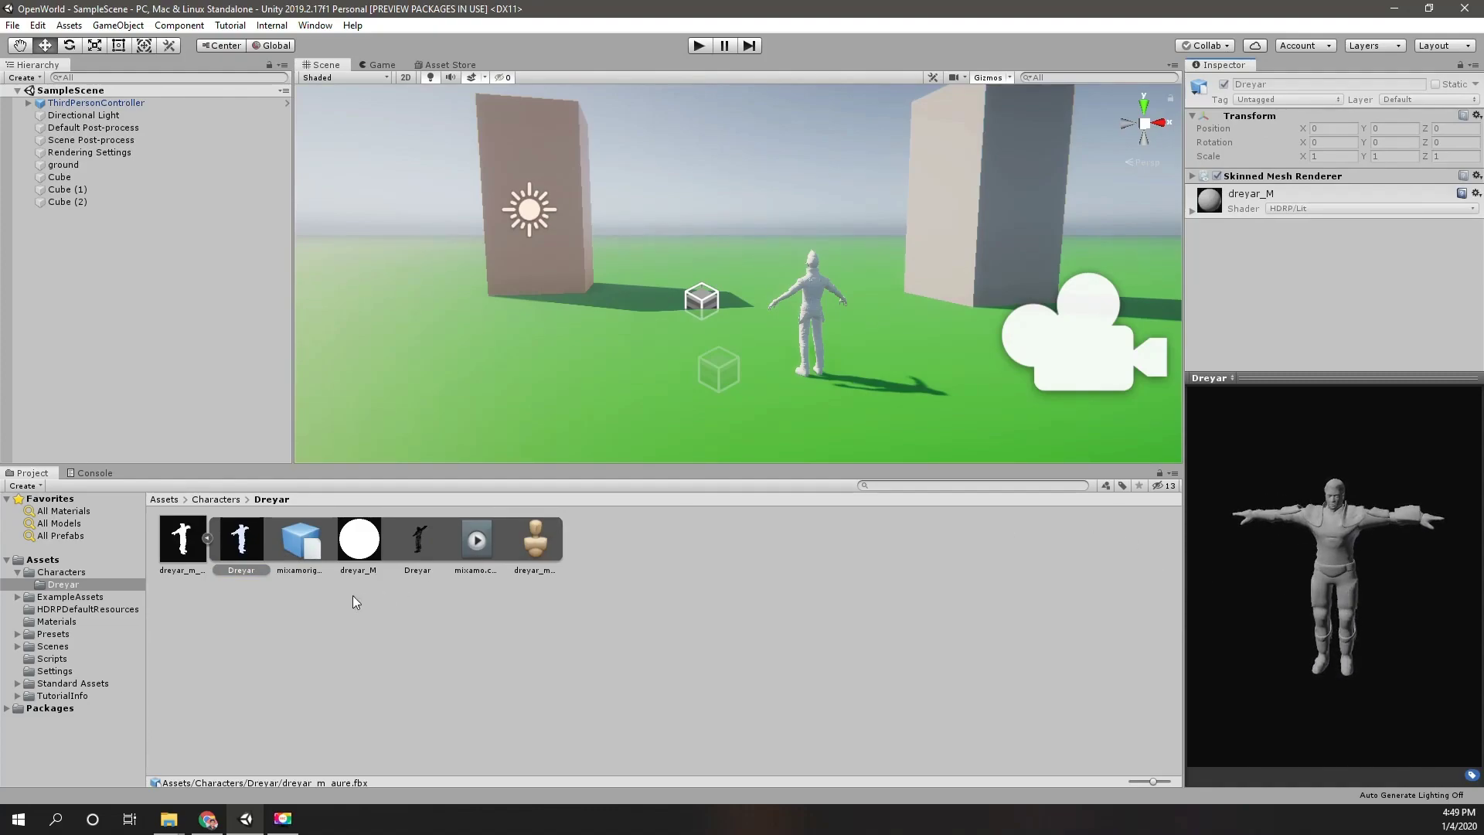
Place dreyar_m_aure into the scene, fly close to it, and show its material import settings.
{"action": "left_click", "coordinate": [207, 538]}
{"action": "left_click_drag", "start_coordinate": [184, 539], "coordinate": [522, 343]}
{"action": "right_click_drag", "start_coordinate": [522, 344], "coordinate": [401, 400]}
{"action": "left_click", "coordinate": [180, 541]}
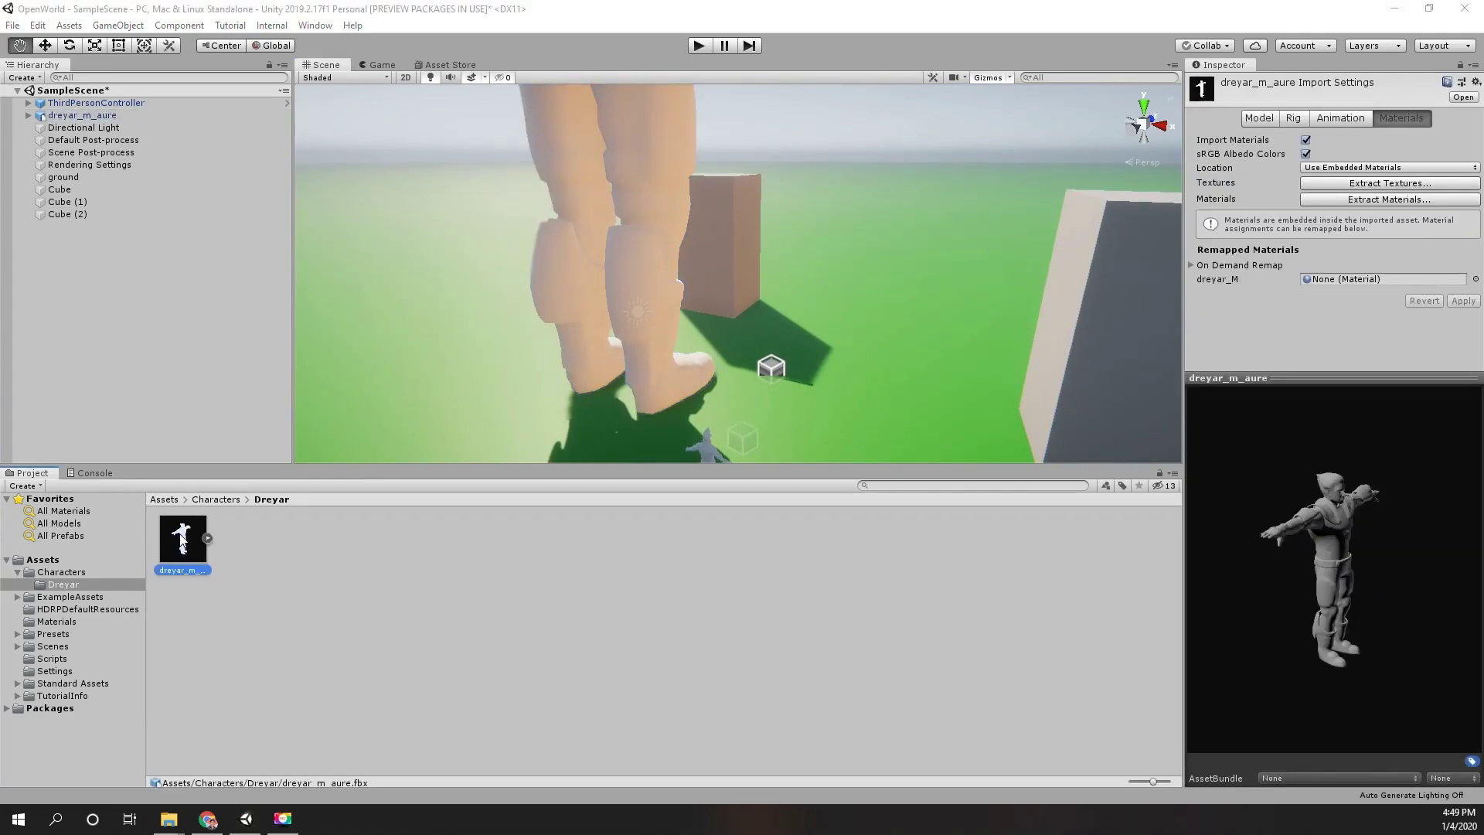
Back in Mixamo, review Dreyar's download pose options and cancel without changes.
{"action": "key", "text": "alt+Tab"}
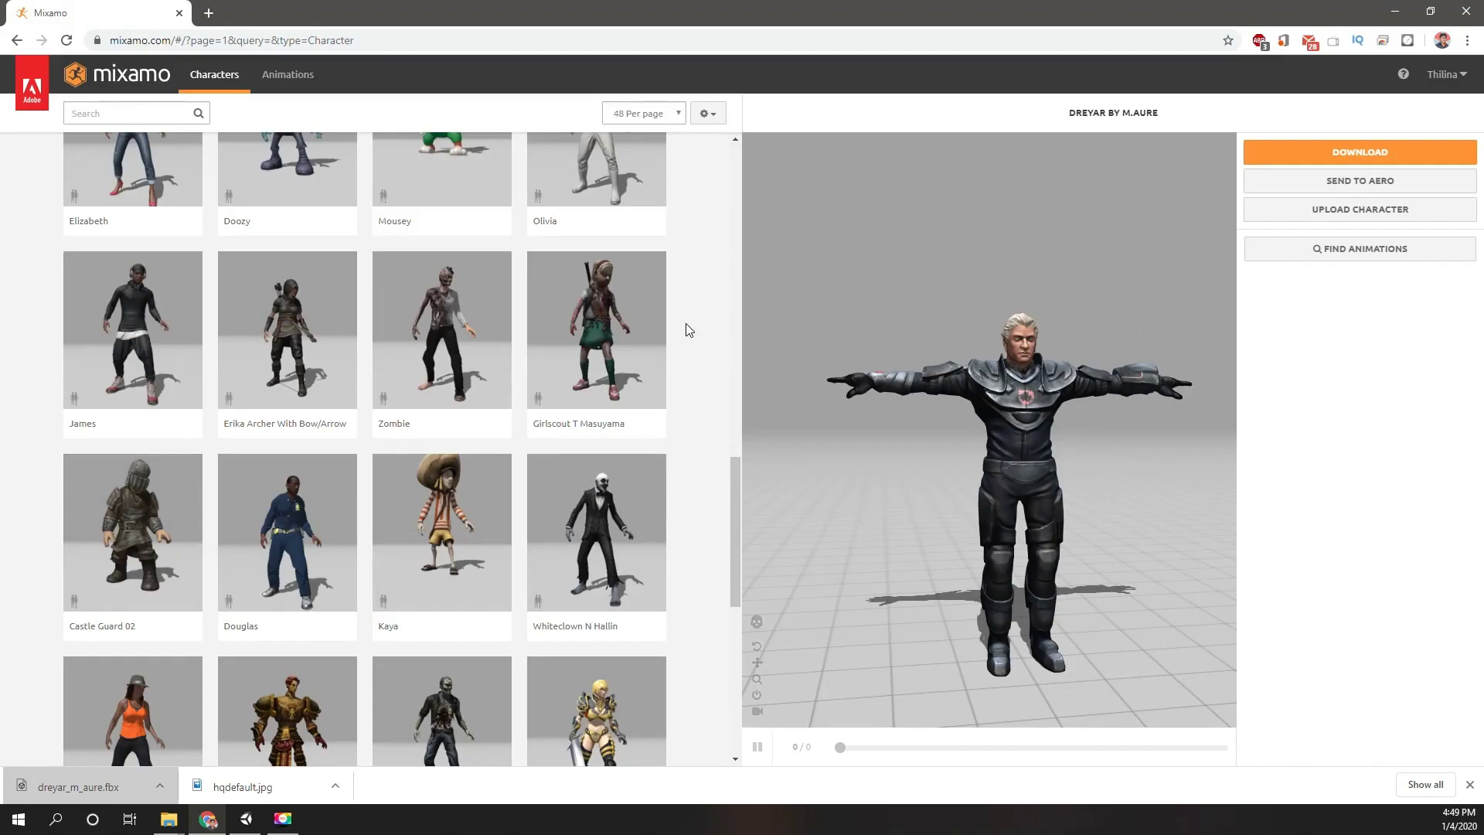
{"action": "scroll", "coordinate": [688, 329], "scroll_direction": "up", "scroll_amount": 4}
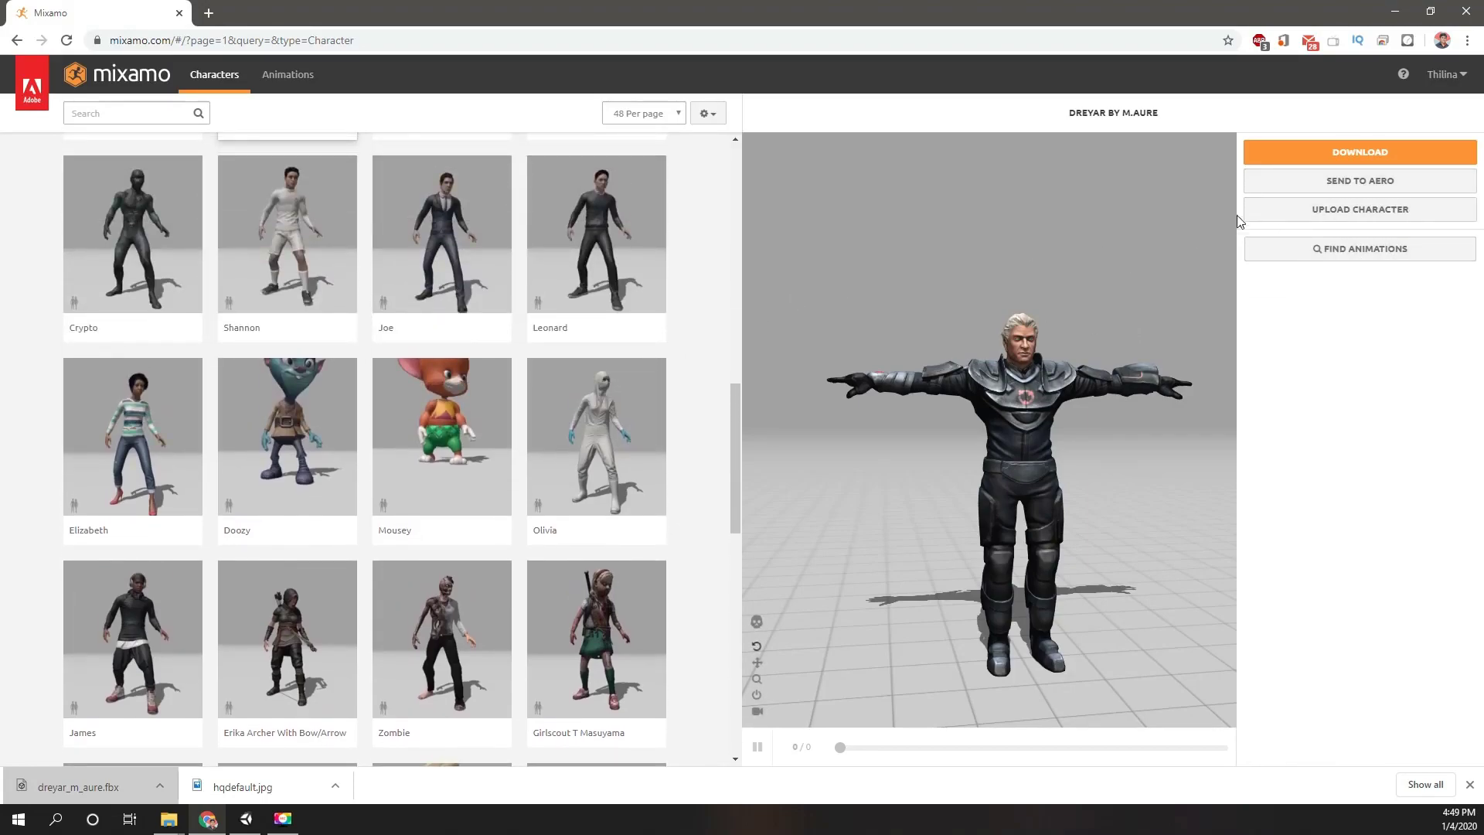
{"action": "left_click", "coordinate": [1275, 152]}
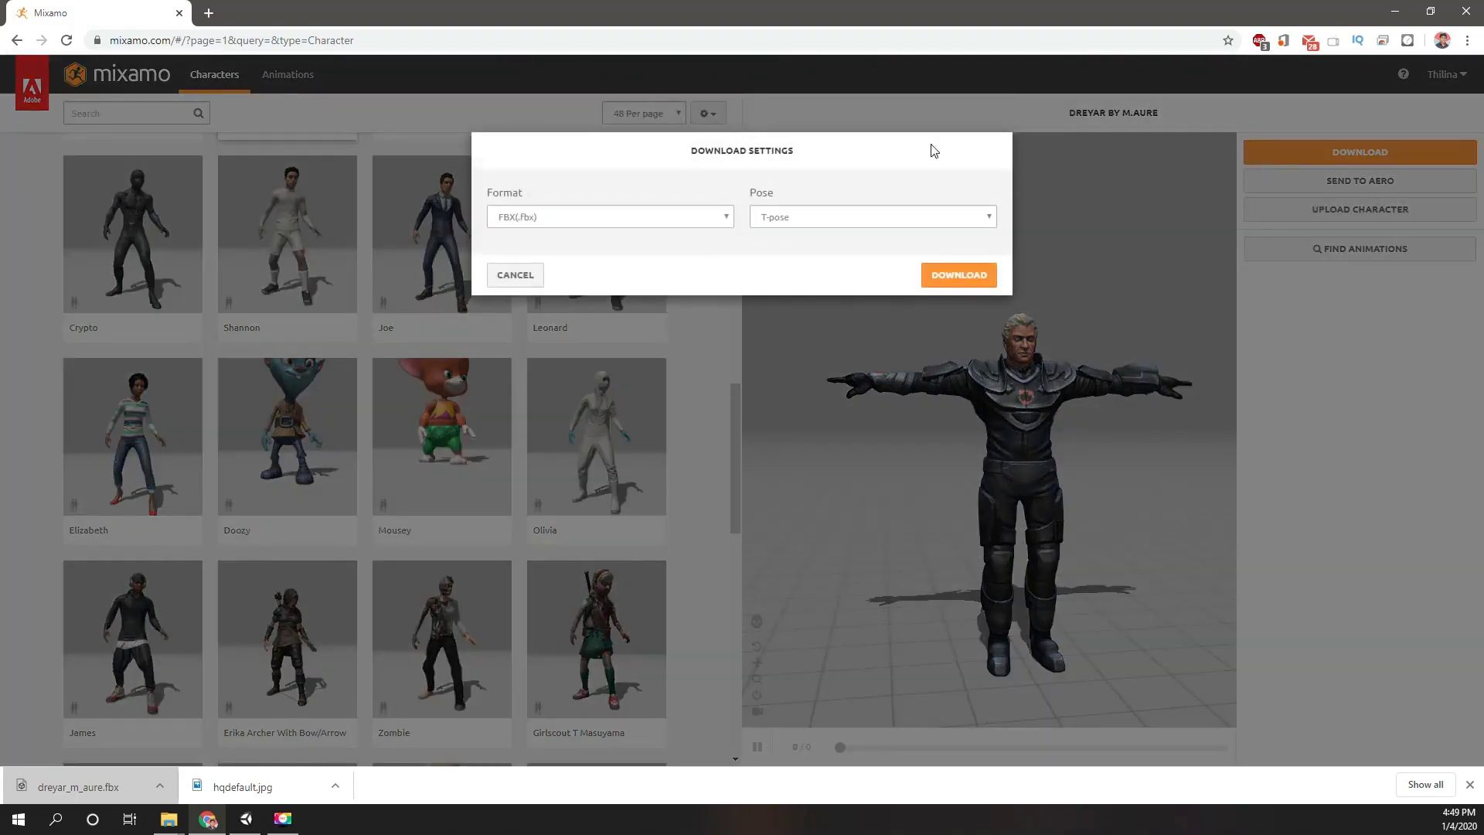
{"action": "left_click", "coordinate": [795, 217]}
{"action": "left_click", "coordinate": [795, 217]}
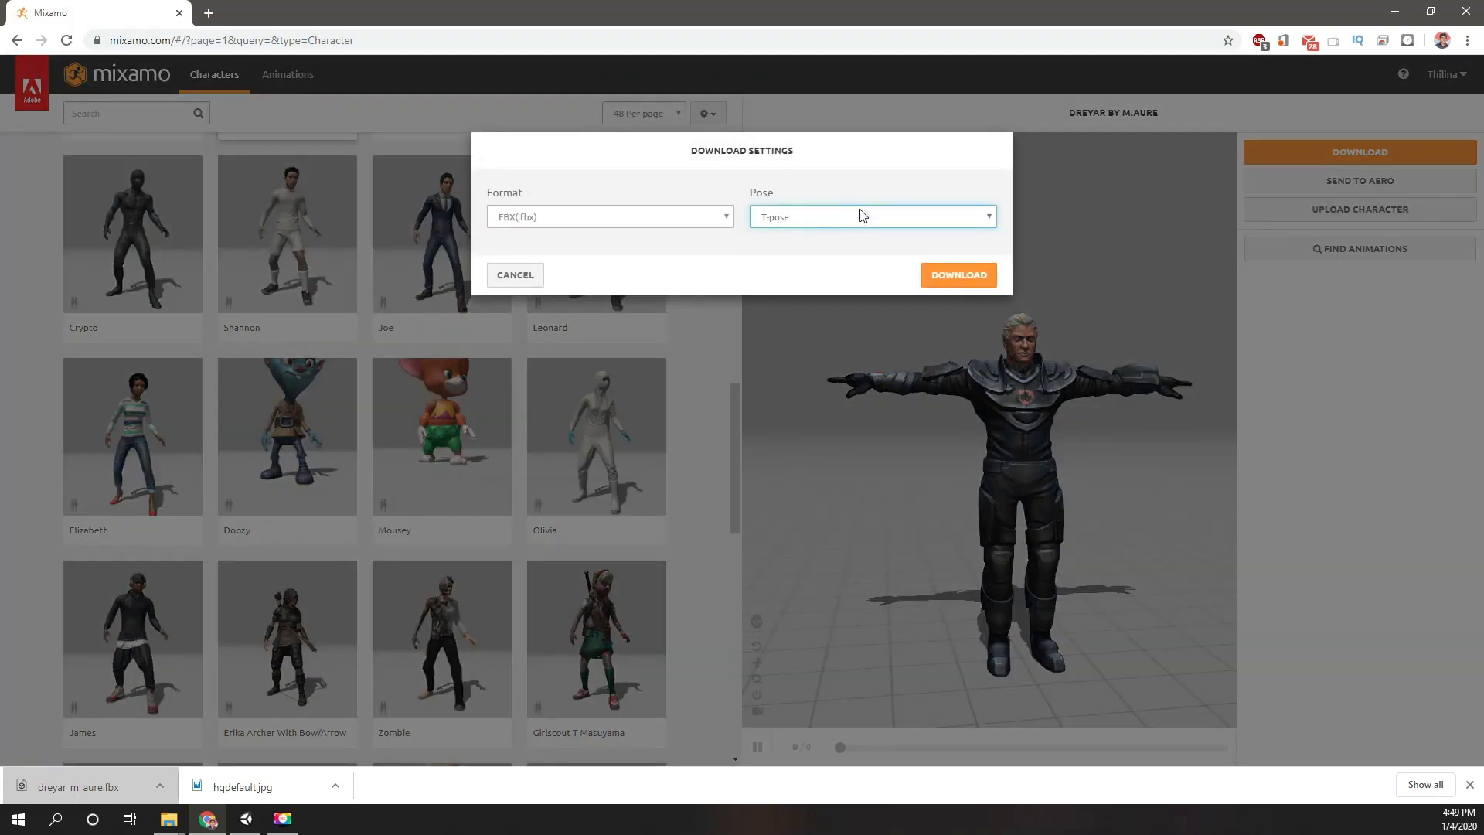
{"action": "left_click", "coordinate": [807, 216]}
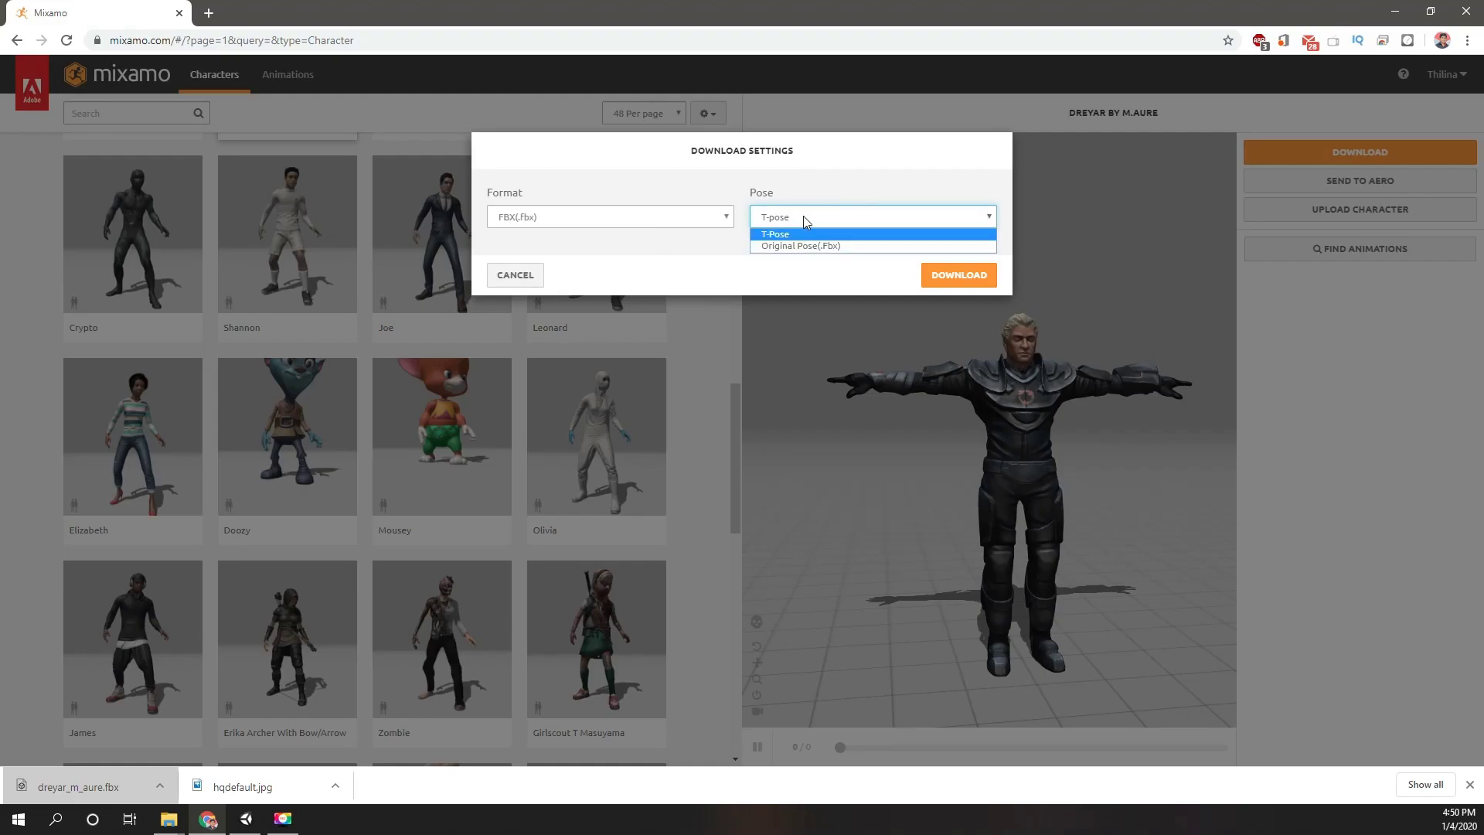
{"action": "left_click", "coordinate": [516, 277]}
Check Mixamo's results-per-page and thumbnail display menus.
{"action": "left_click", "coordinate": [662, 114]}
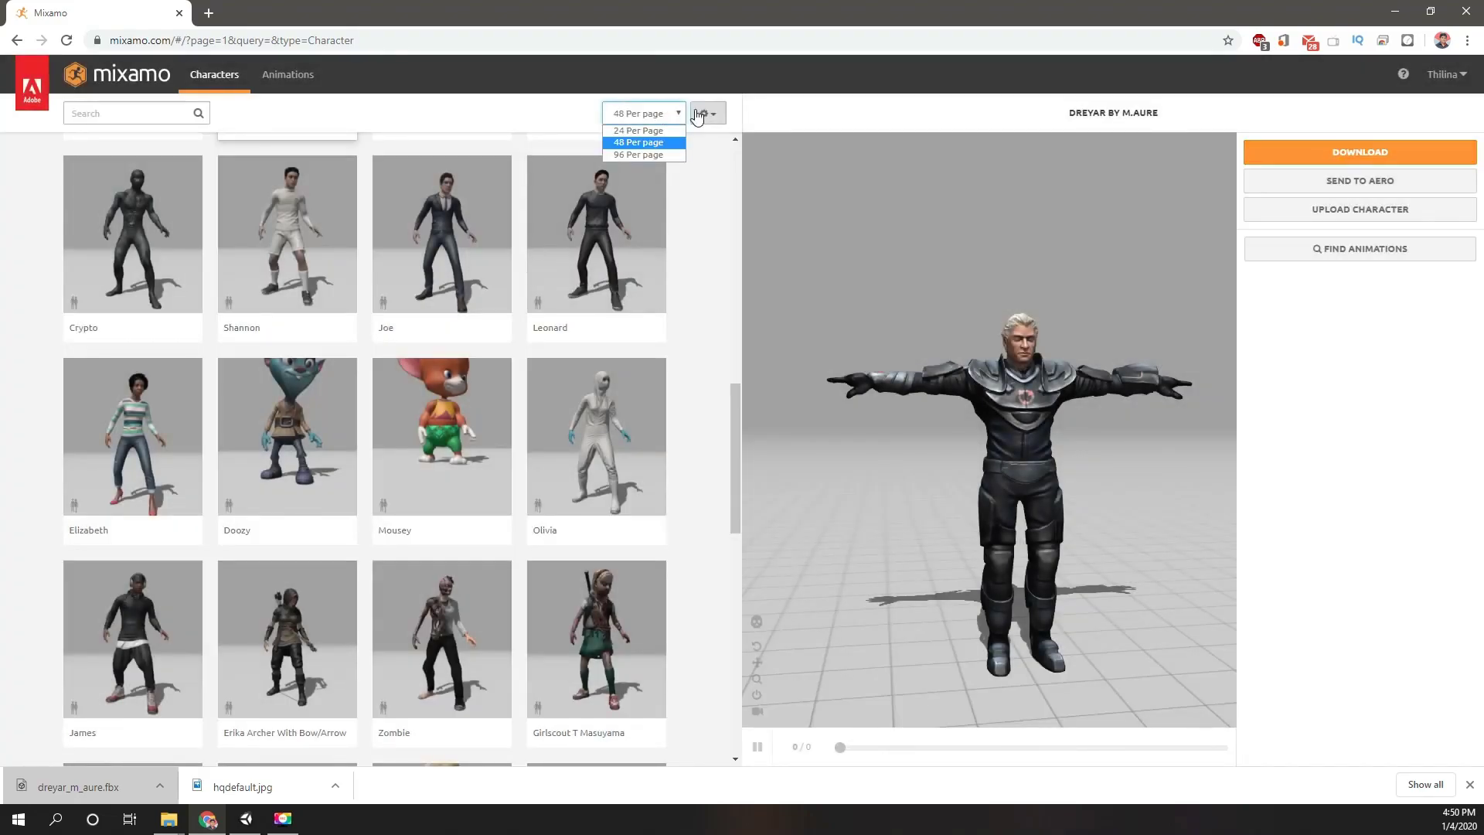
{"action": "left_click", "coordinate": [699, 114]}
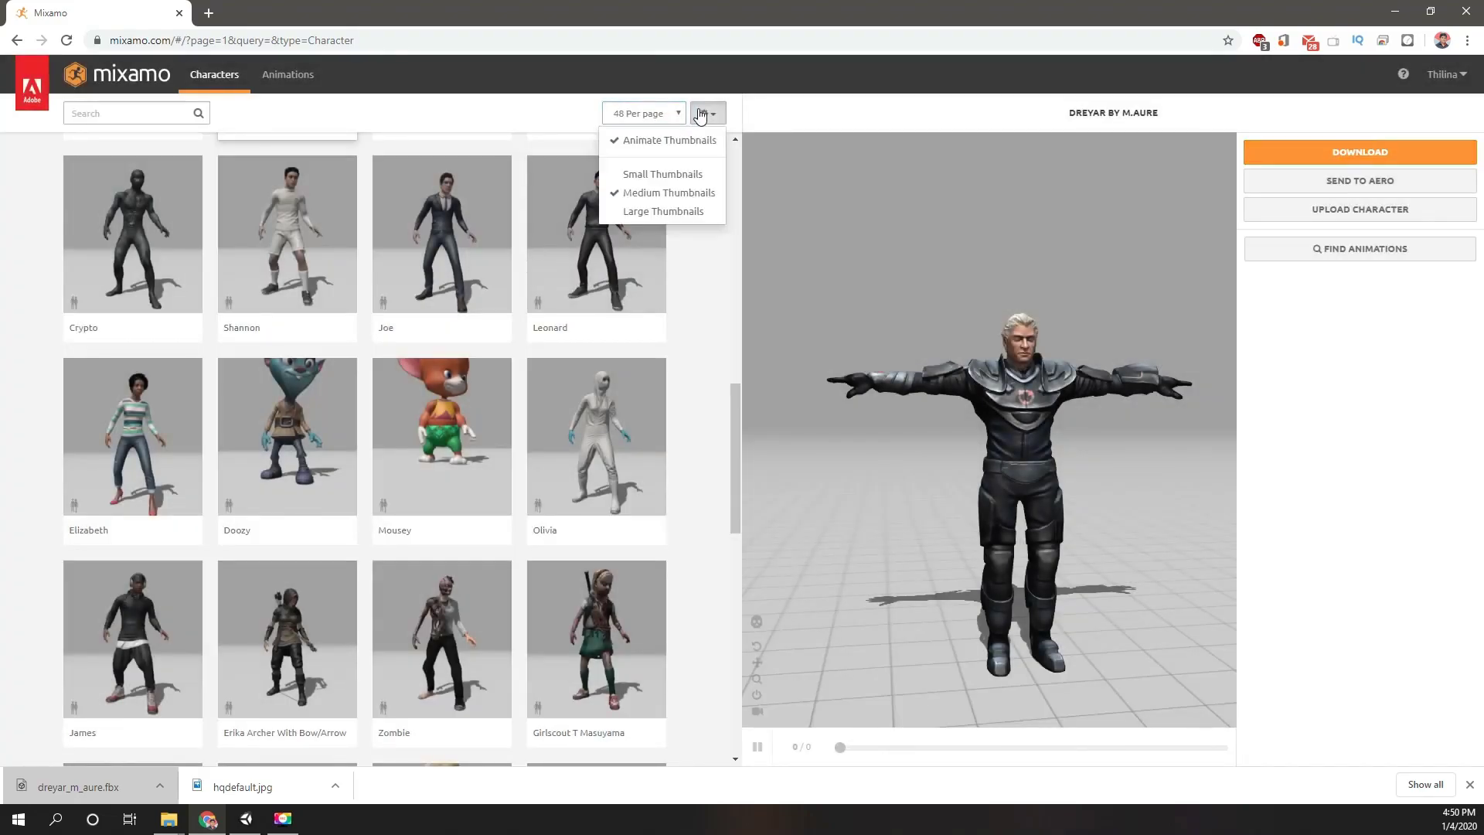
{"action": "left_click", "coordinate": [797, 107]}
Search Mixamo animations for 'idle' and preview an Idle animation on Dreyar.
{"action": "left_click", "coordinate": [309, 77]}
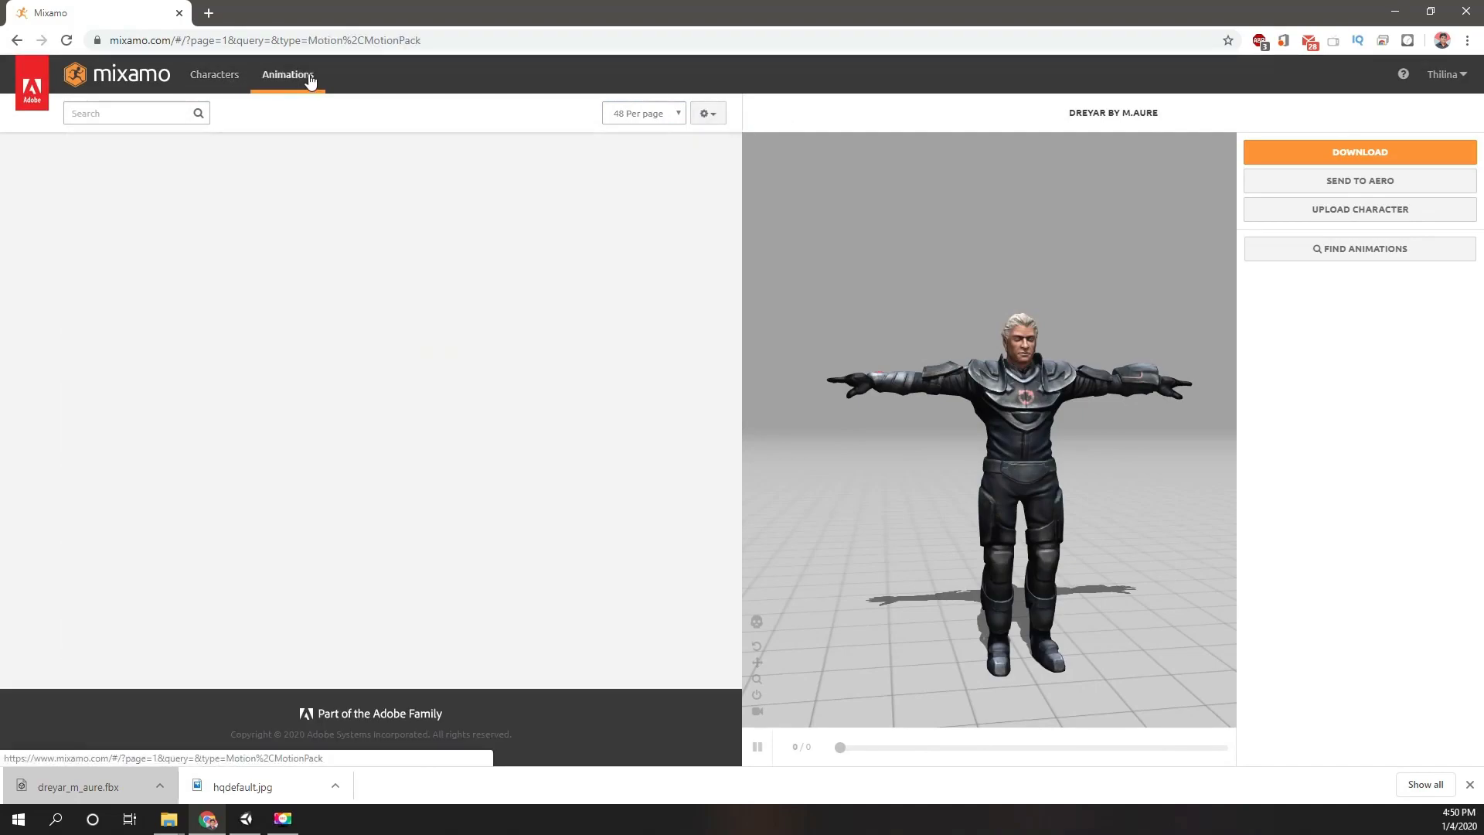
{"action": "left_click", "coordinate": [128, 111]}
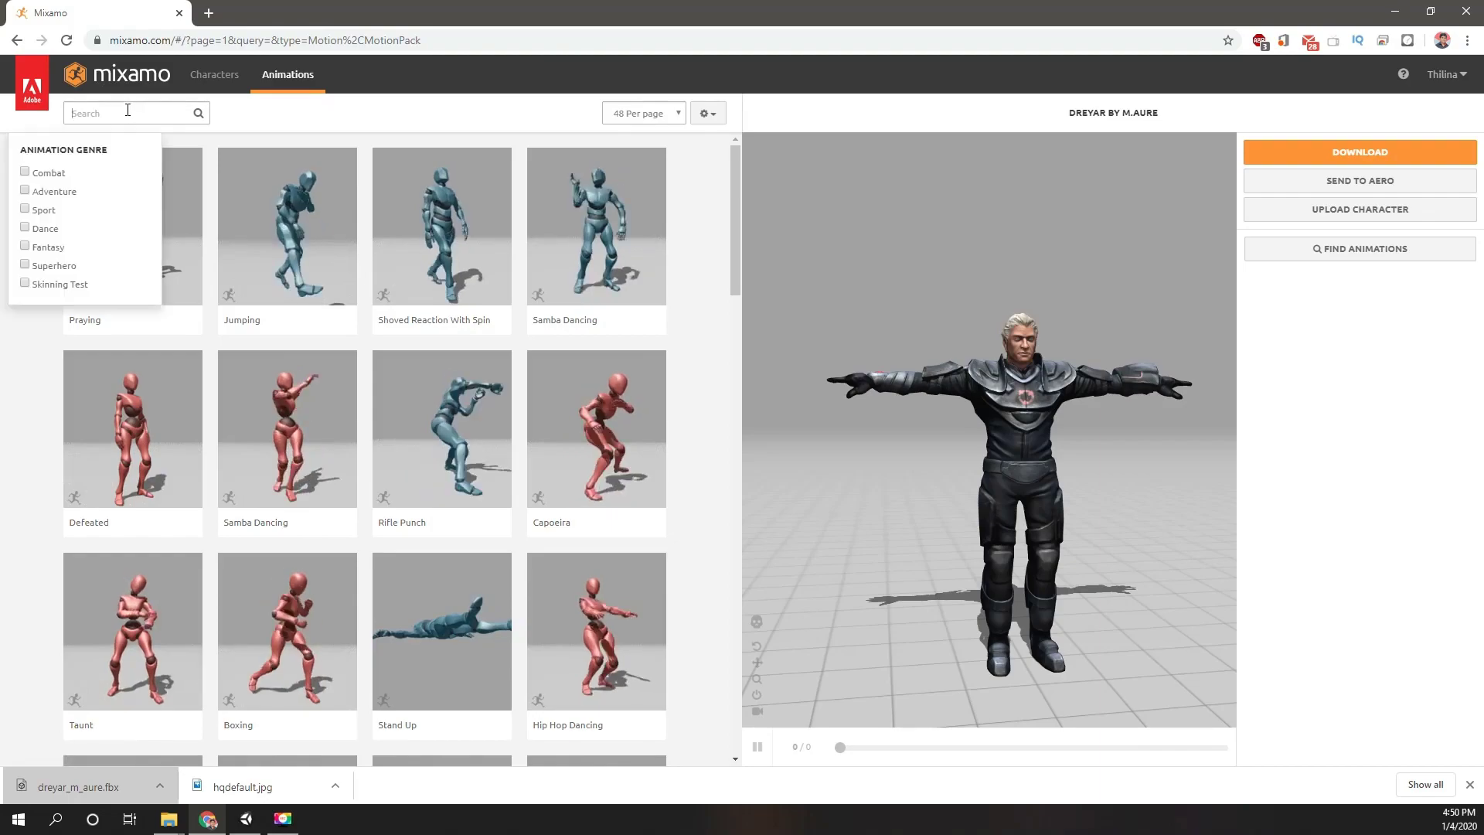
{"action": "type", "text": "idle"}
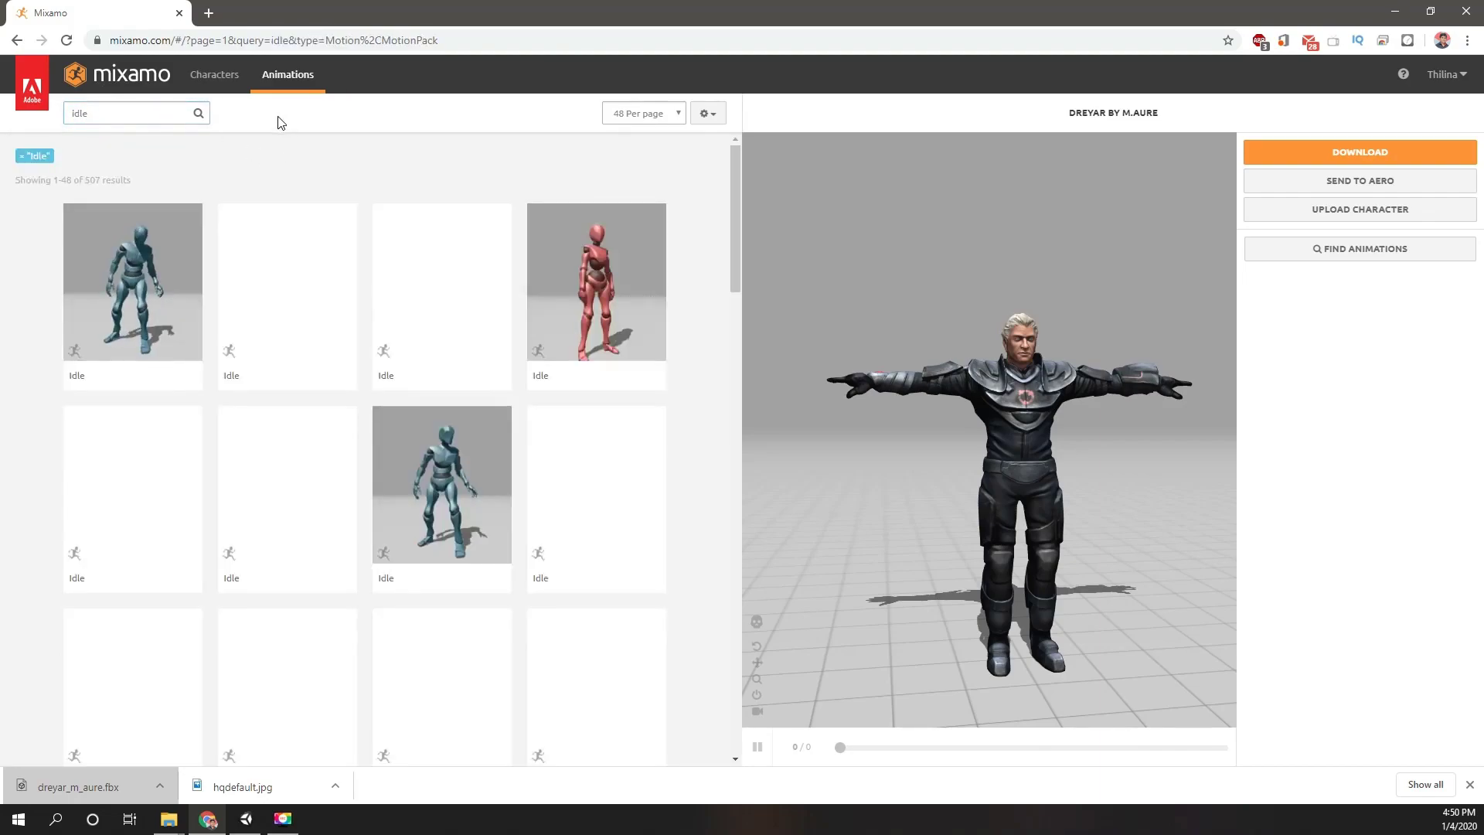
{"action": "left_click", "coordinate": [348, 324]}
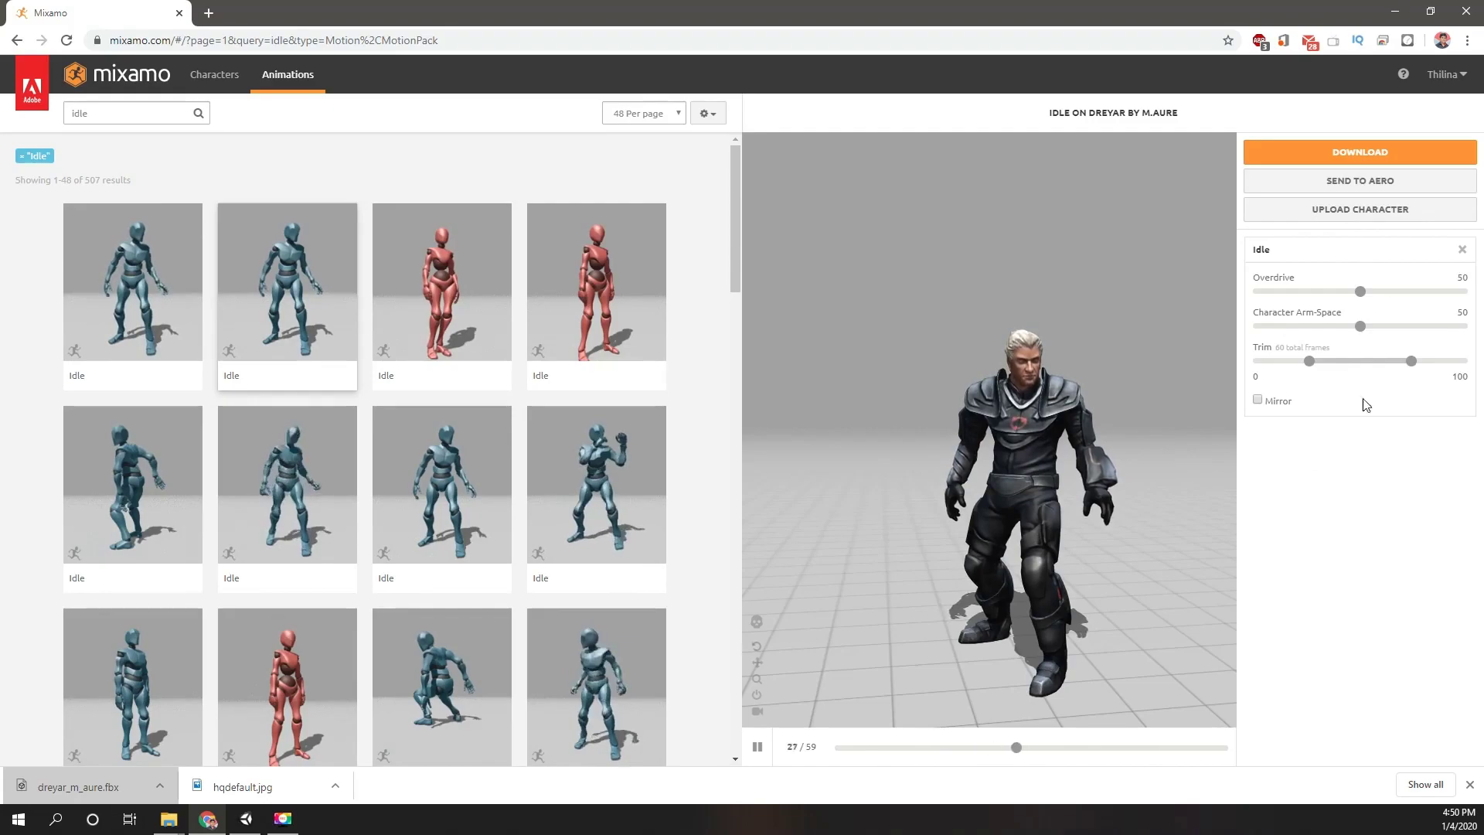
Review the Idle download's Skin and Format options, then cancel without downloading.
{"action": "left_click", "coordinate": [1296, 153]}
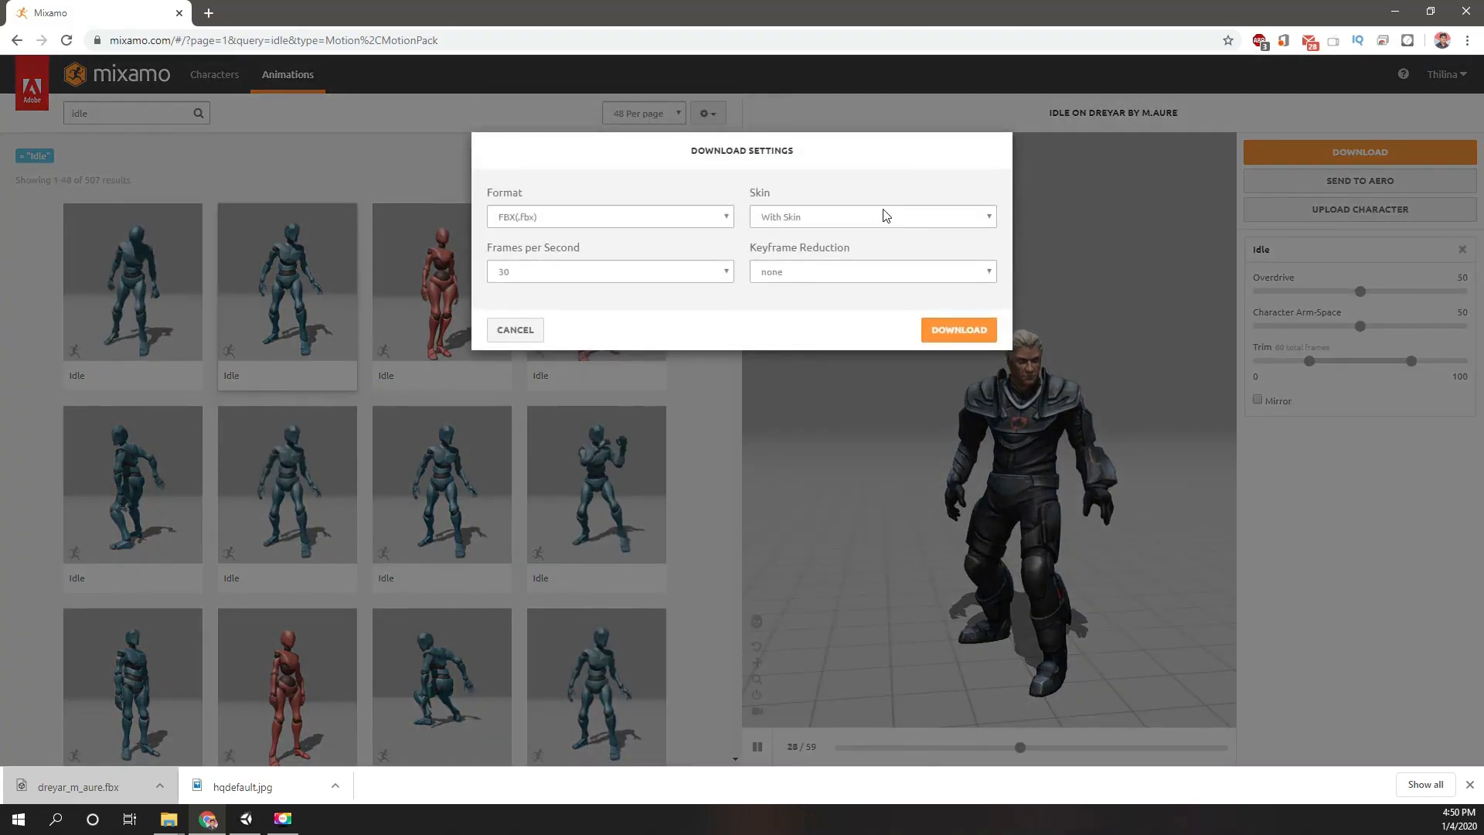
{"action": "left_click", "coordinate": [876, 216]}
{"action": "left_click", "coordinate": [877, 216]}
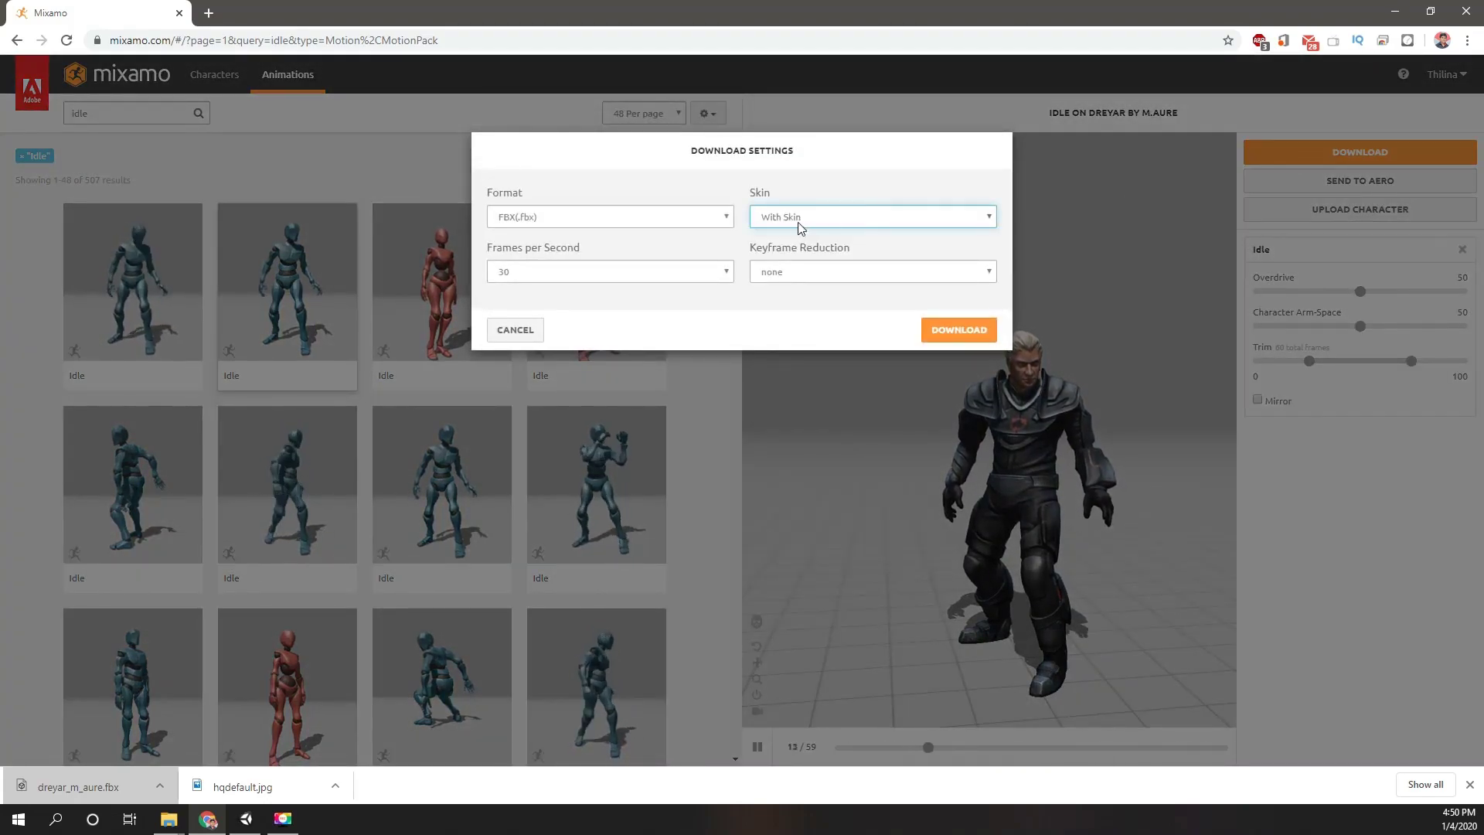
{"action": "left_click", "coordinate": [646, 221]}
{"action": "left_click", "coordinate": [648, 224]}
{"action": "left_click", "coordinate": [646, 223]}
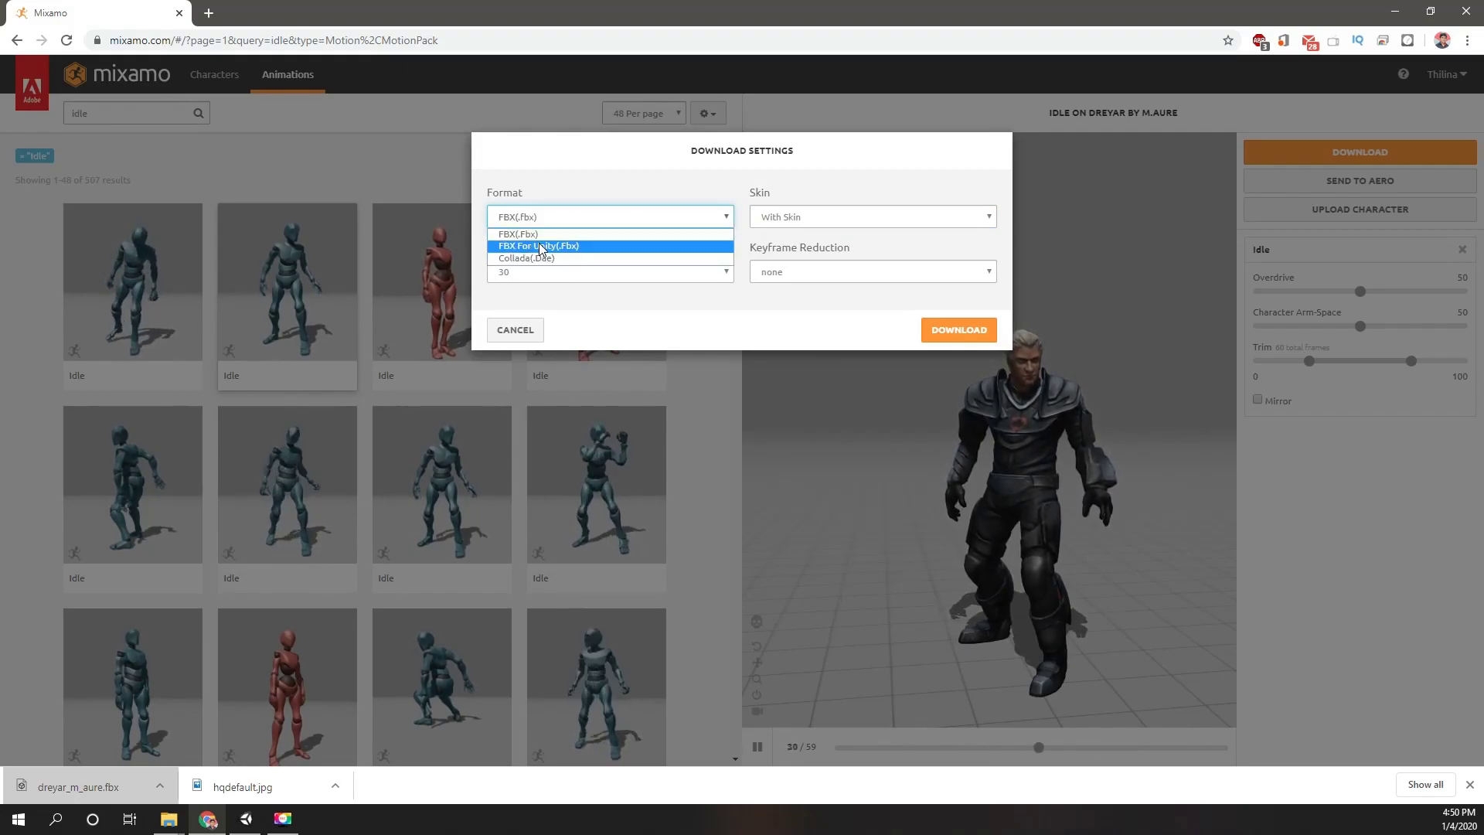
{"action": "left_click", "coordinate": [925, 119]}
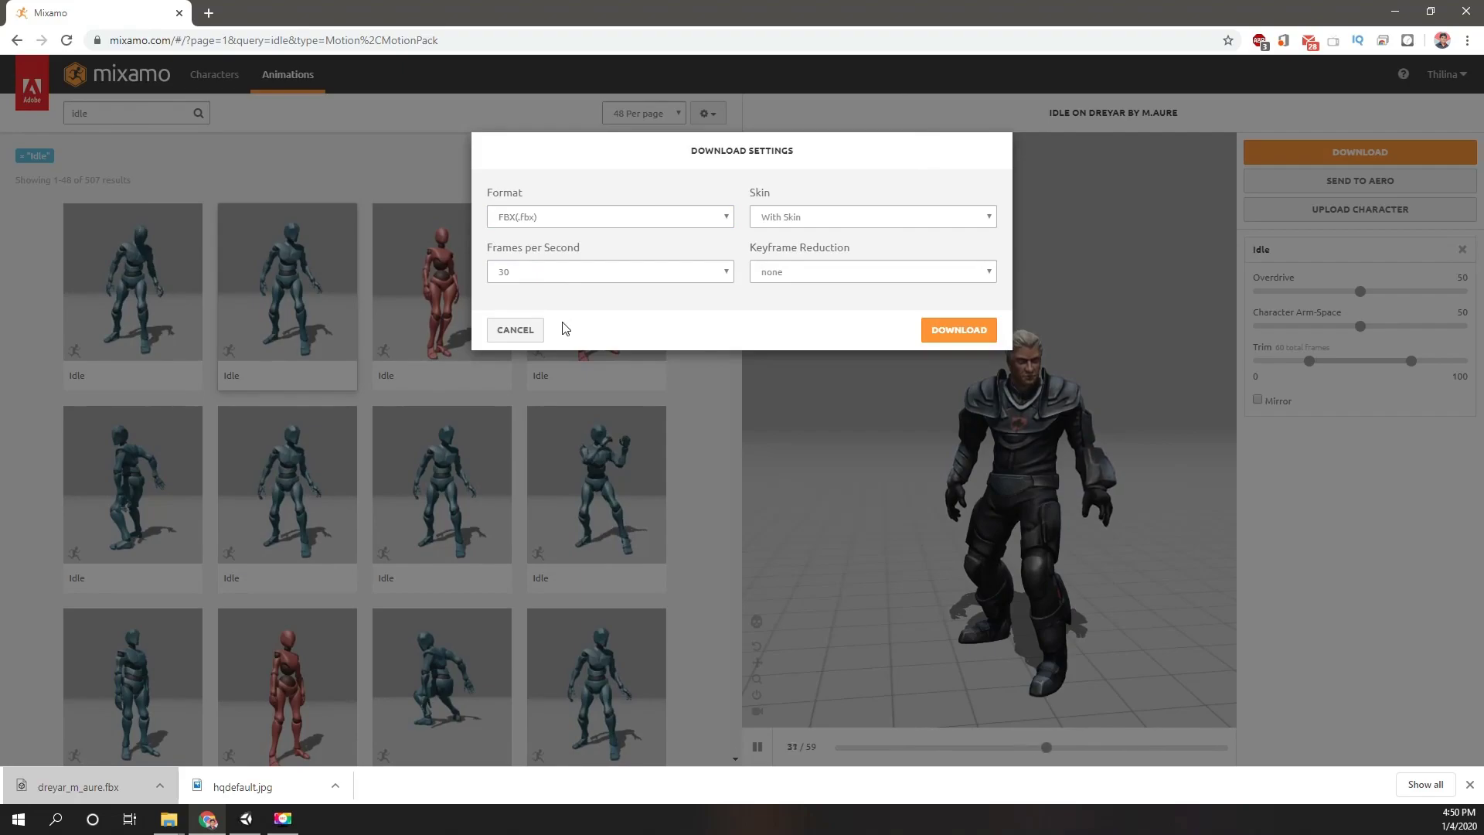
{"action": "left_click", "coordinate": [520, 330]}
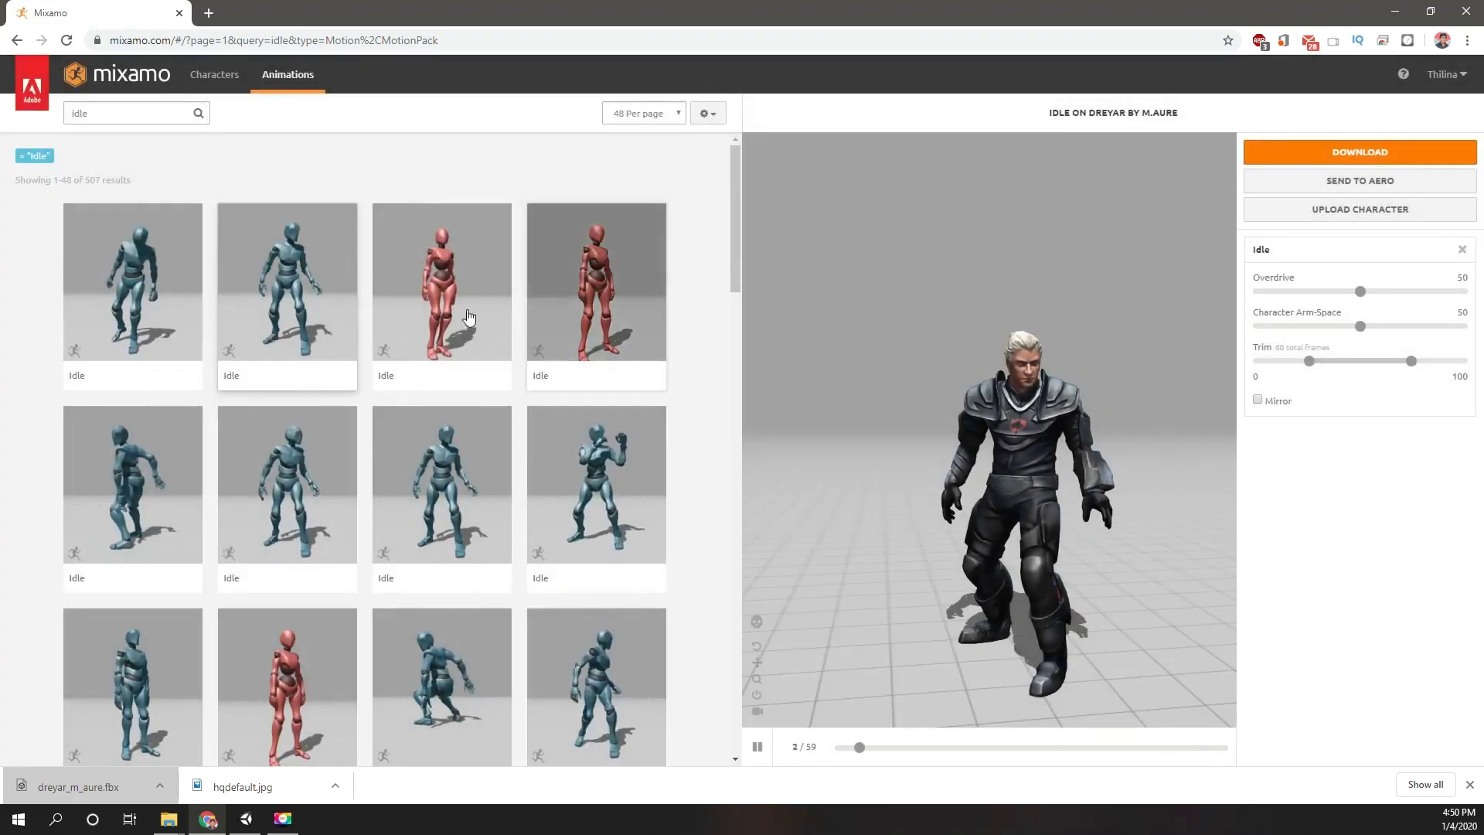
Download the Idle-animated Dreyar character from Mixamo as FBX for Unity (.fbx) with skin.
{"action": "left_click", "coordinate": [14, 42]}
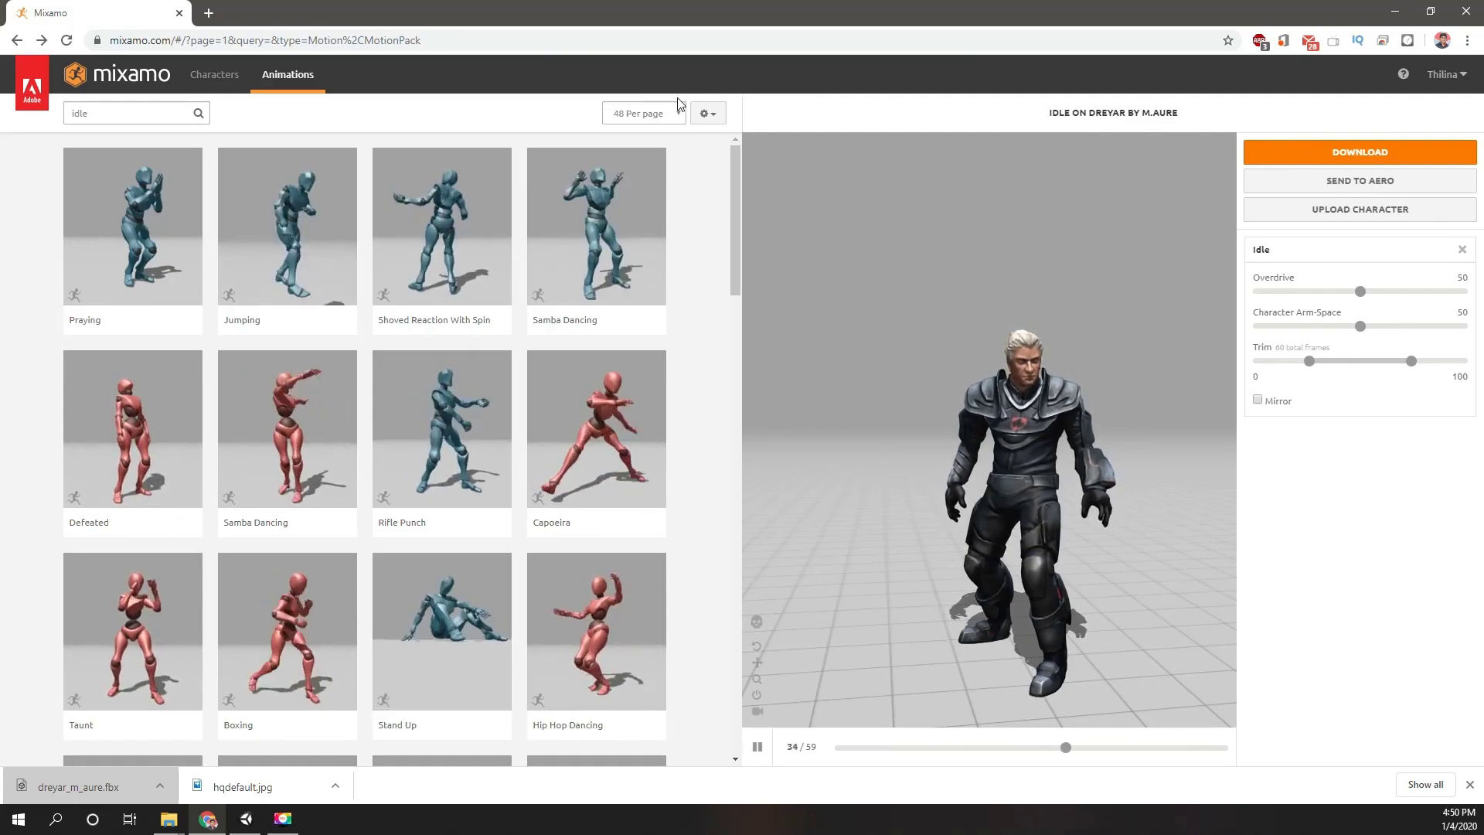
{"action": "left_click", "coordinate": [214, 74]}
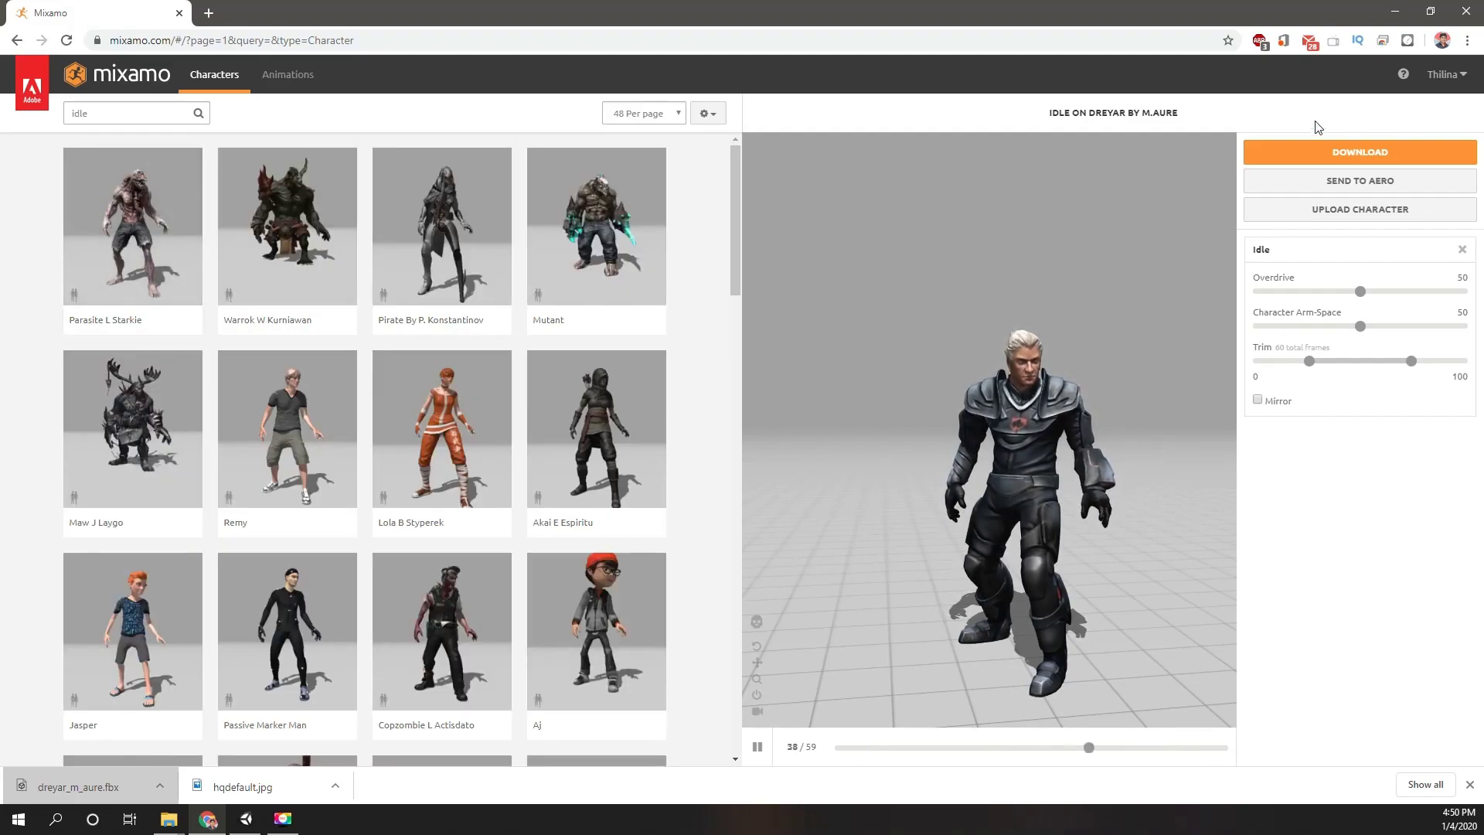
{"action": "left_click", "coordinate": [1316, 154]}
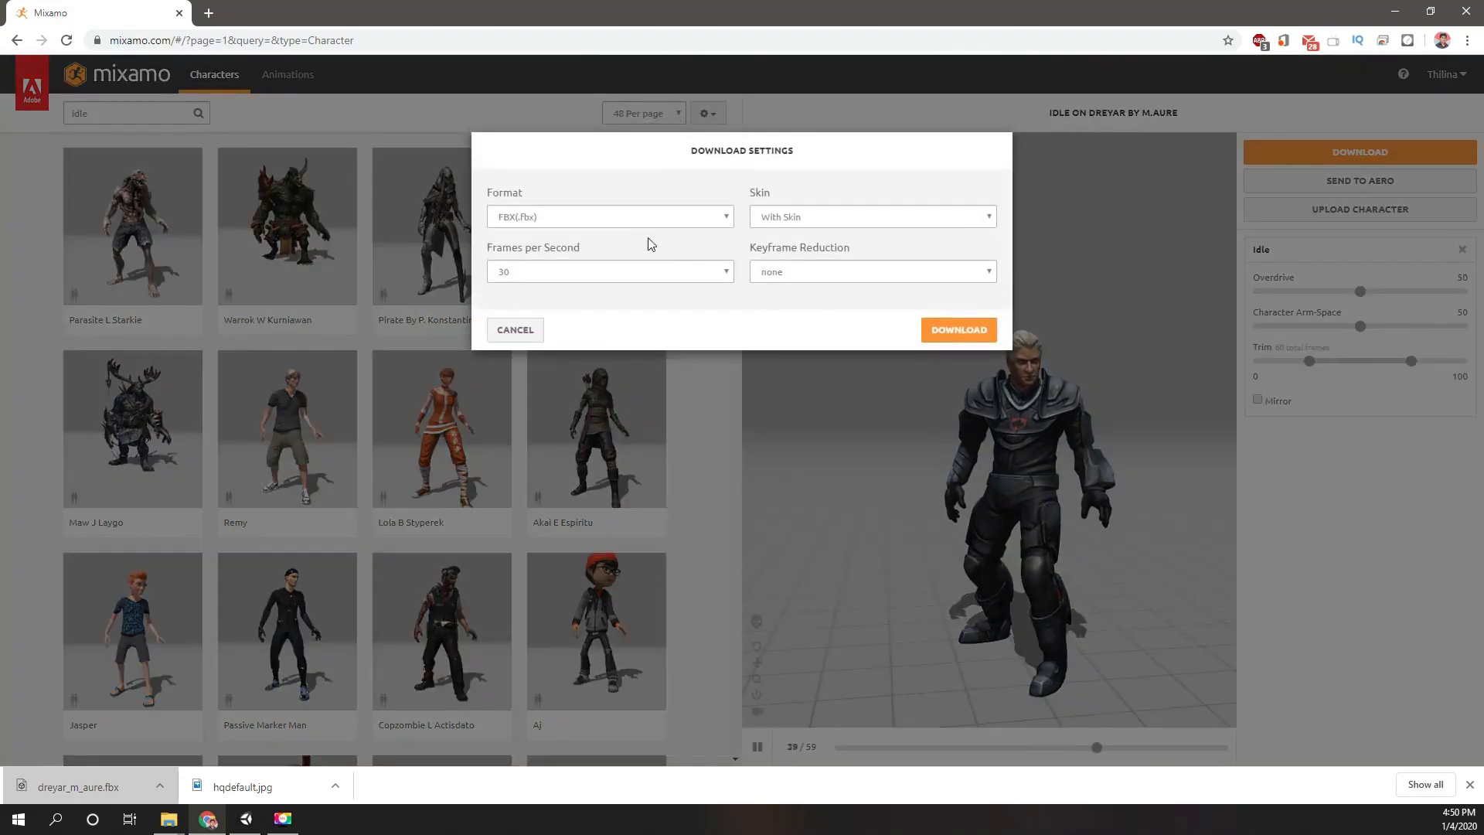
{"action": "left_click", "coordinate": [587, 217]}
{"action": "left_click", "coordinate": [534, 246]}
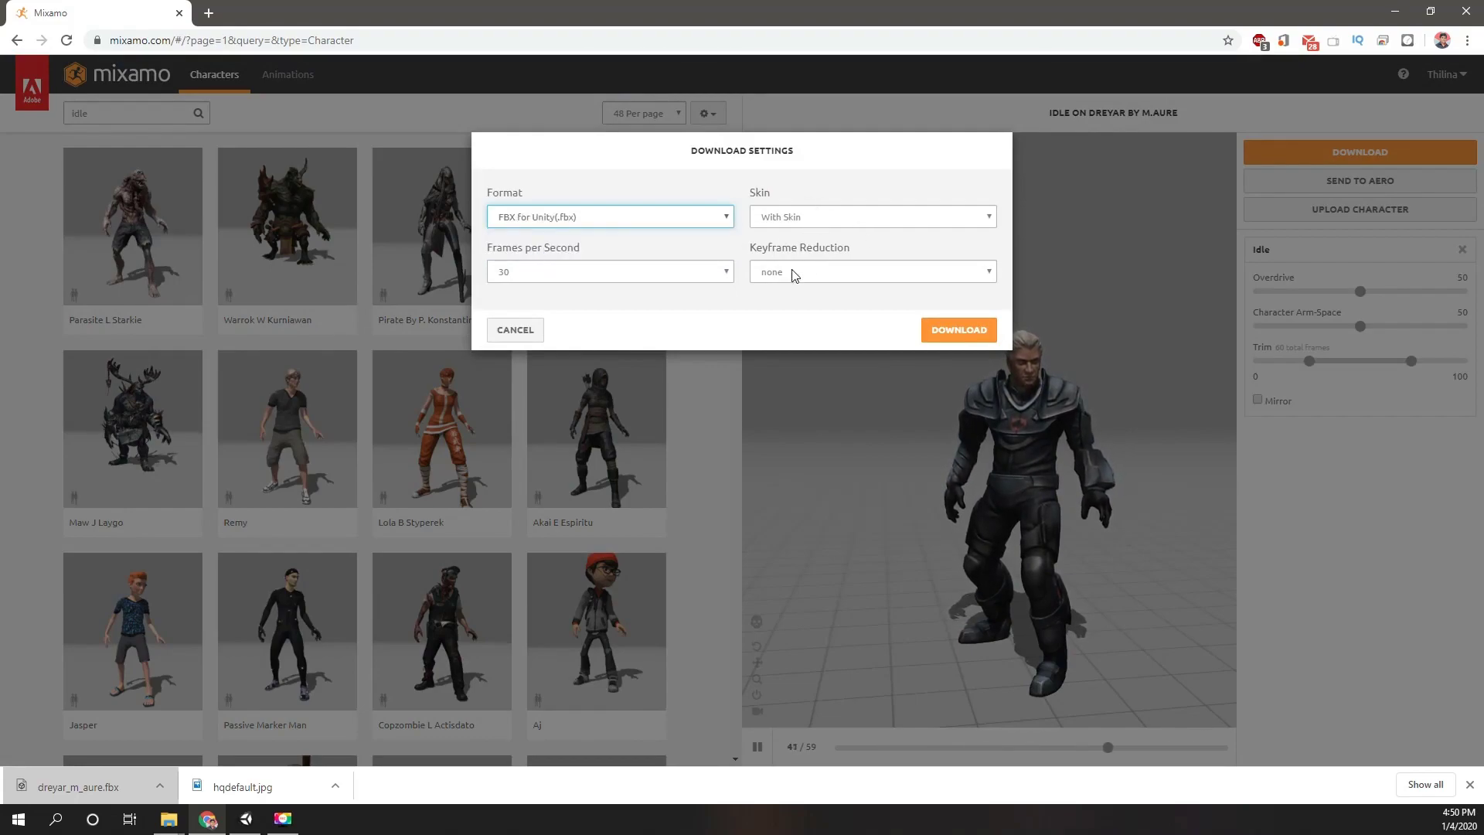
{"action": "left_click", "coordinate": [948, 332]}
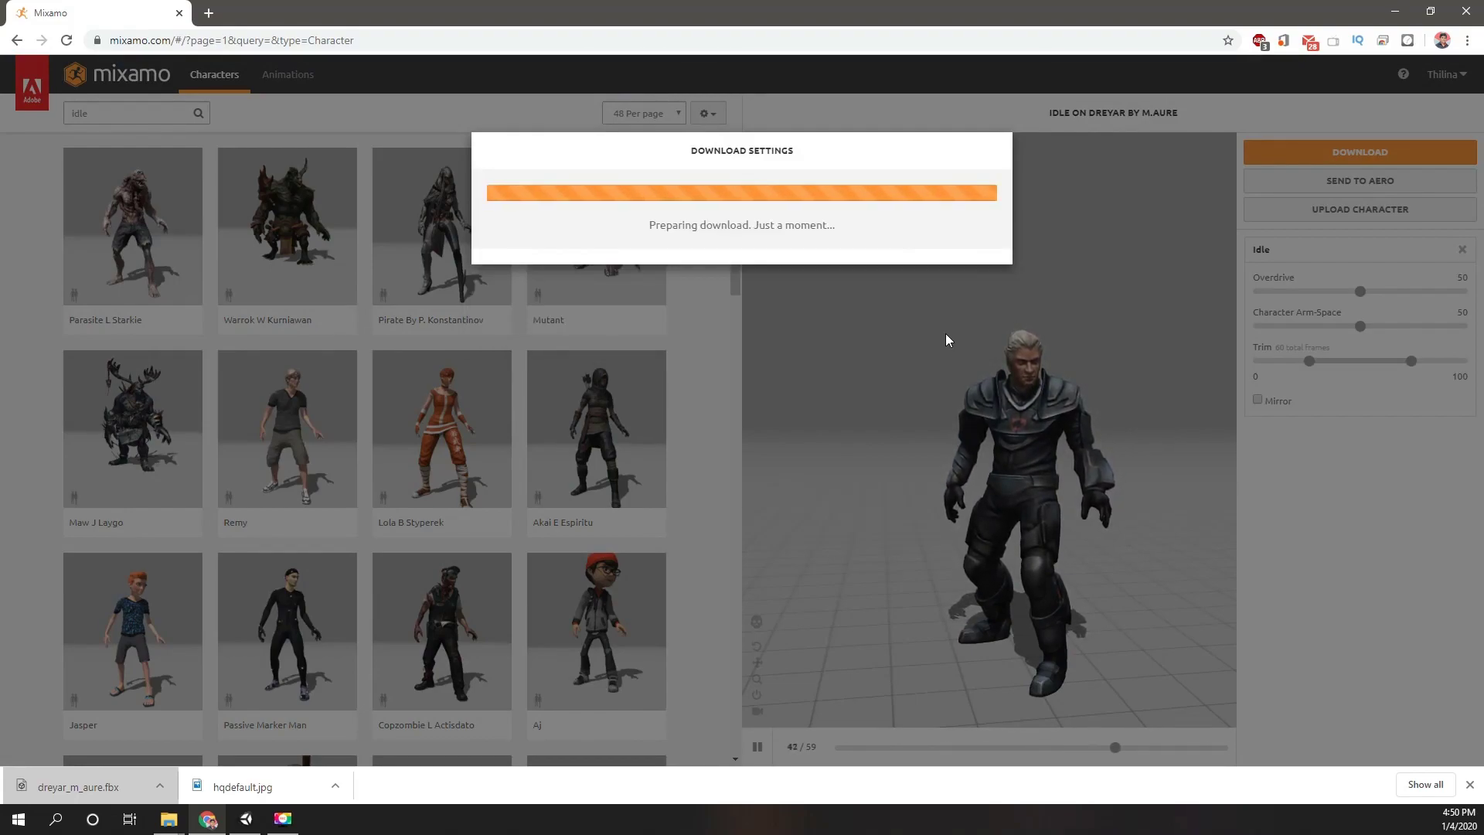
Delete the old dreyar_m_aure character from the Hierarchy and its asset from the Dreyar folder.
{"action": "left_click", "coordinate": [246, 818]}
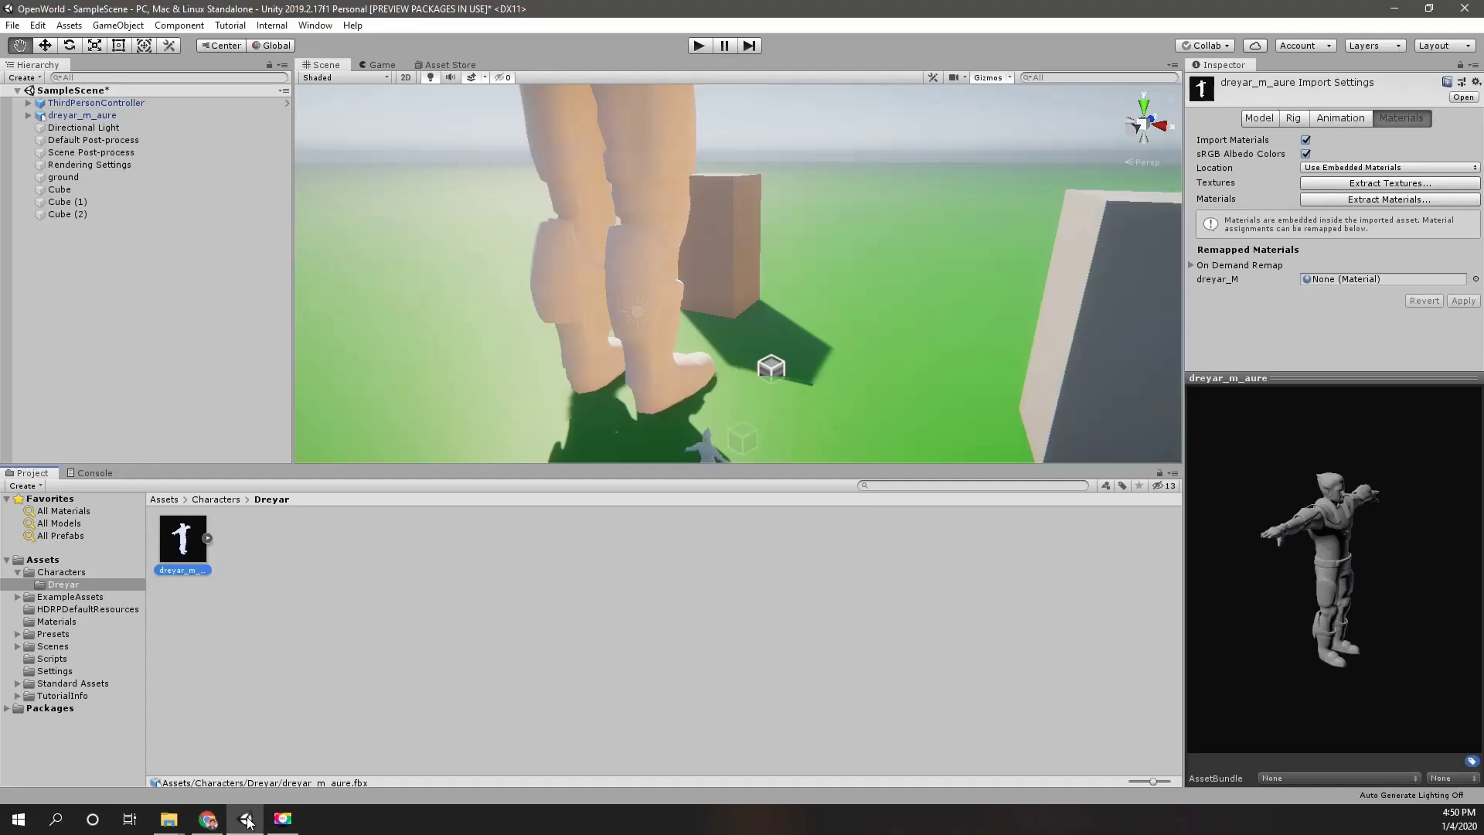
{"action": "left_click", "coordinate": [613, 142]}
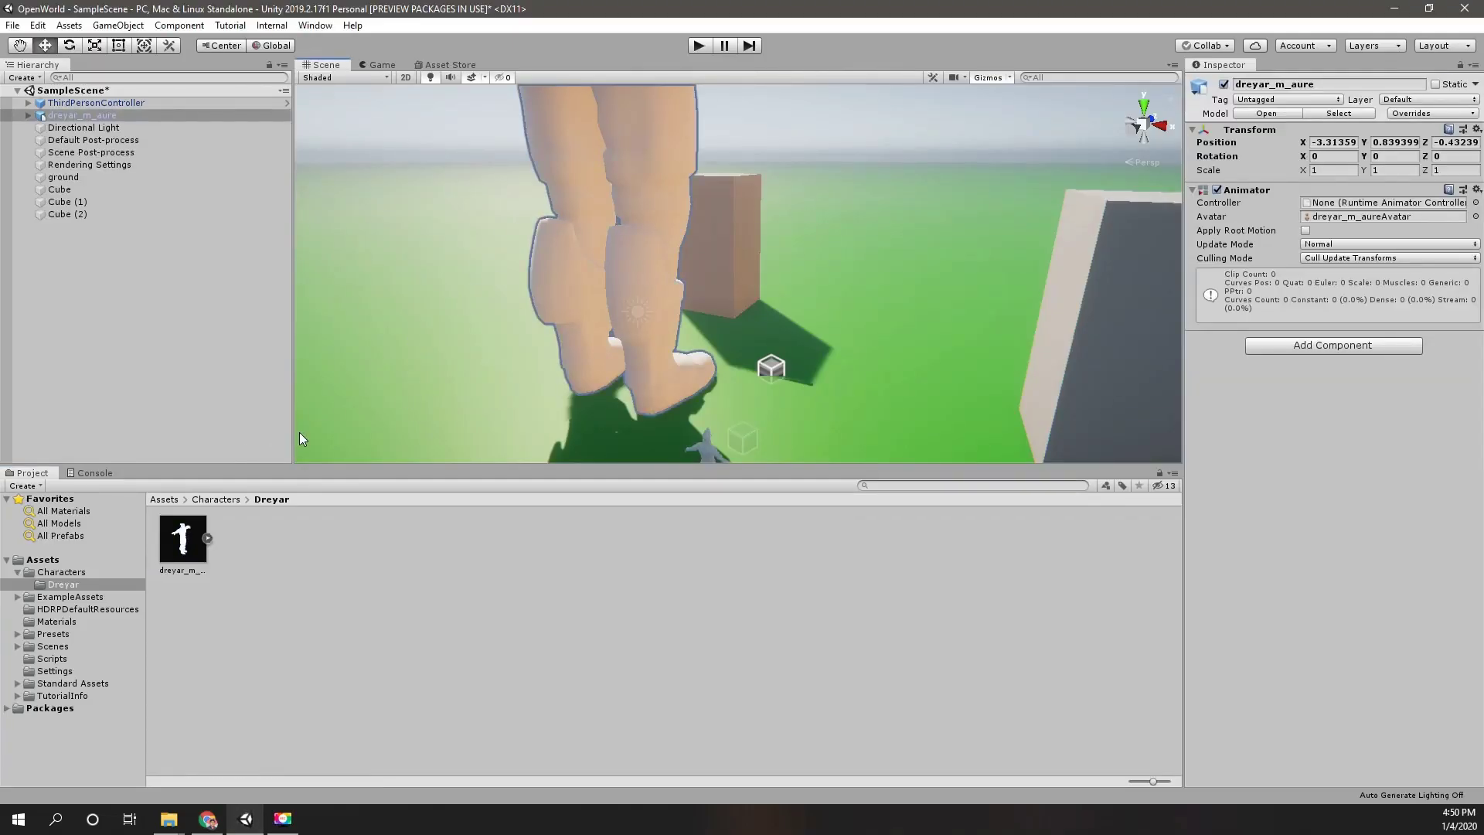
{"action": "key", "text": "Delete"}
{"action": "left_click", "coordinate": [183, 539]}
{"action": "key", "text": "Delete"}
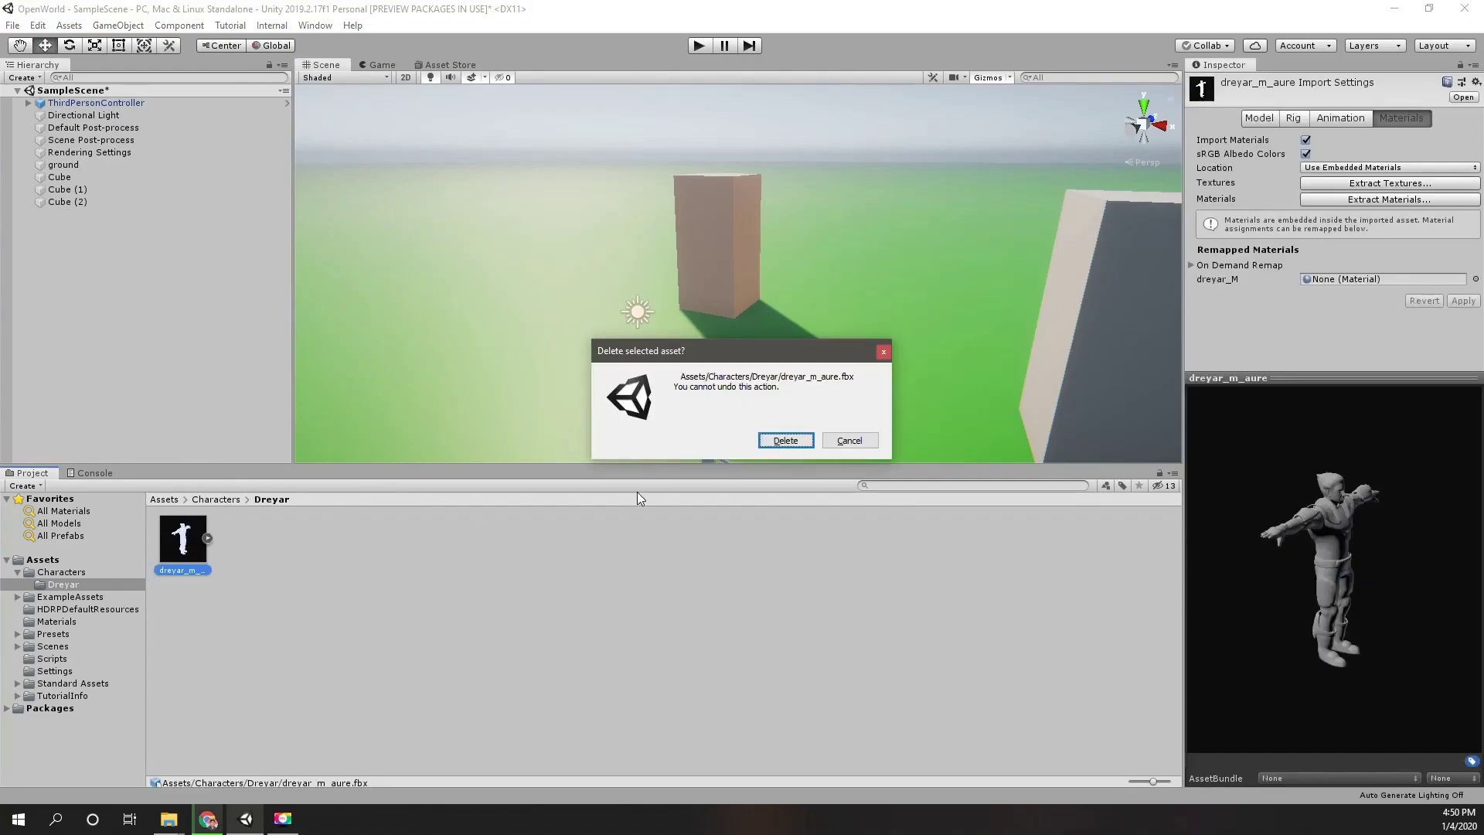
{"action": "left_click", "coordinate": [784, 440]}
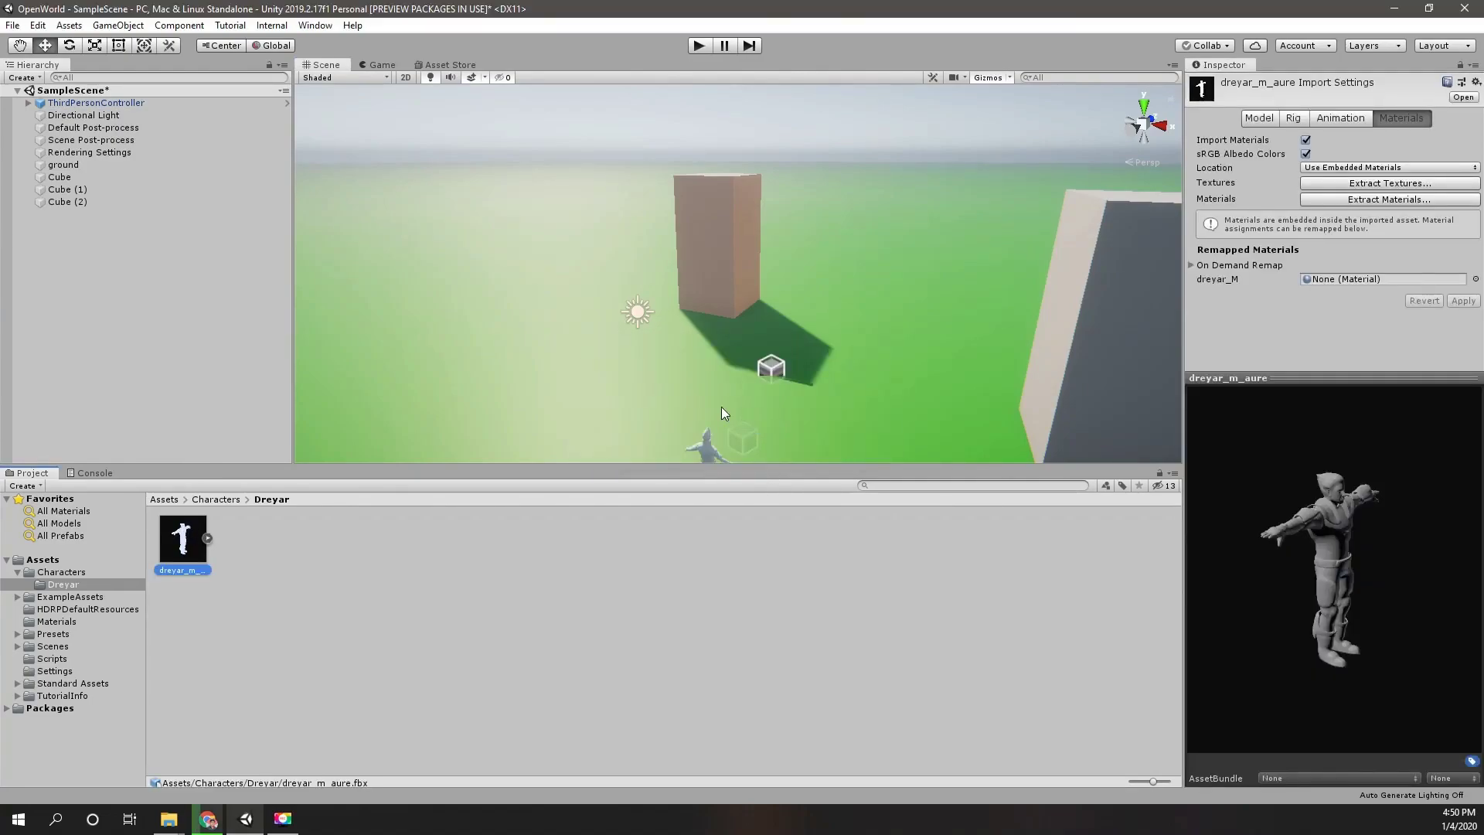
{"action": "right_click_drag", "start_coordinate": [710, 380], "coordinate": [943, 355]}
{"action": "key", "text": "alt+Tab"}
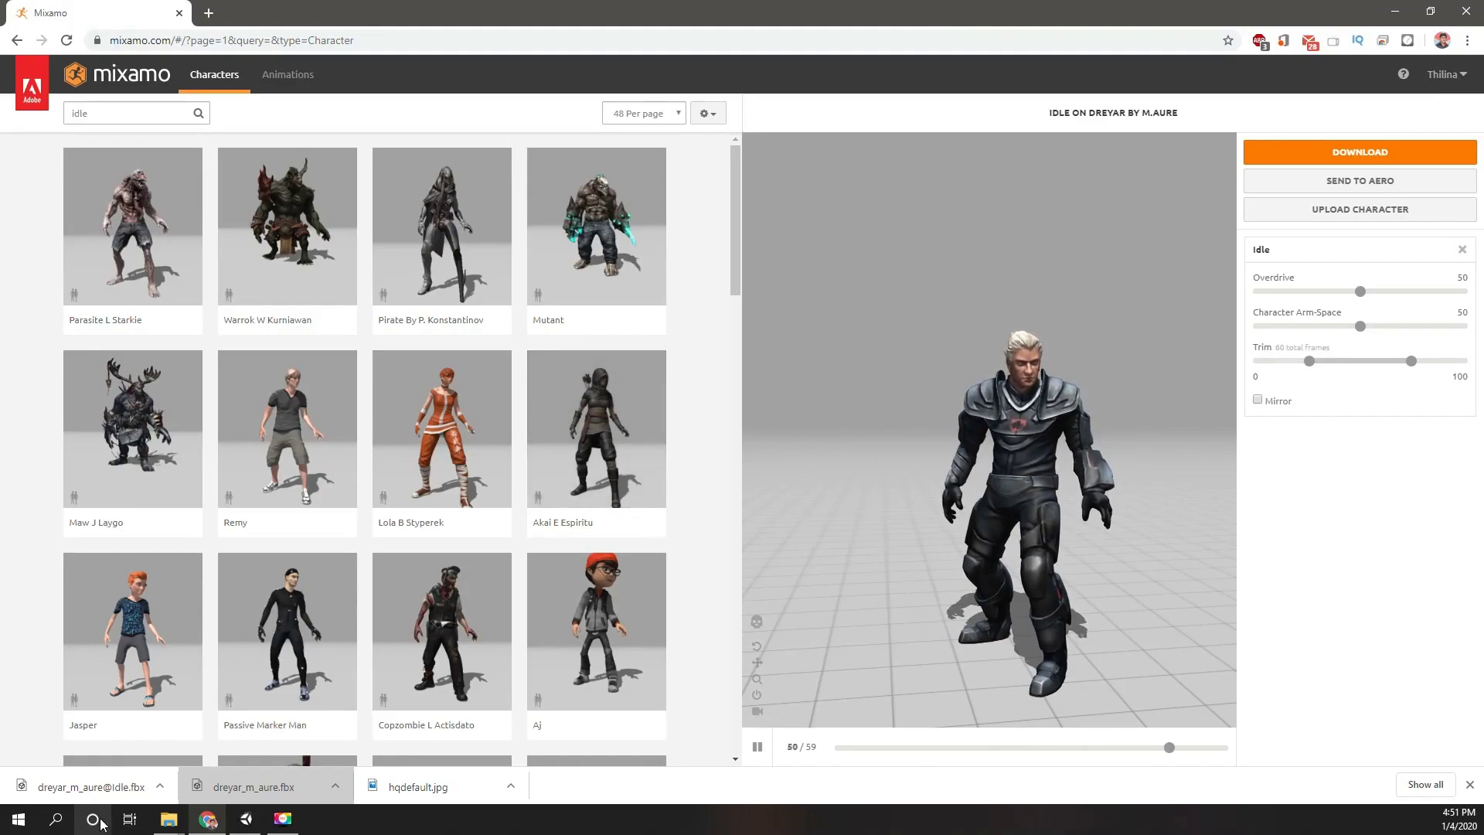
{"action": "left_click_drag", "start_coordinate": [77, 792], "coordinate": [445, 690]}
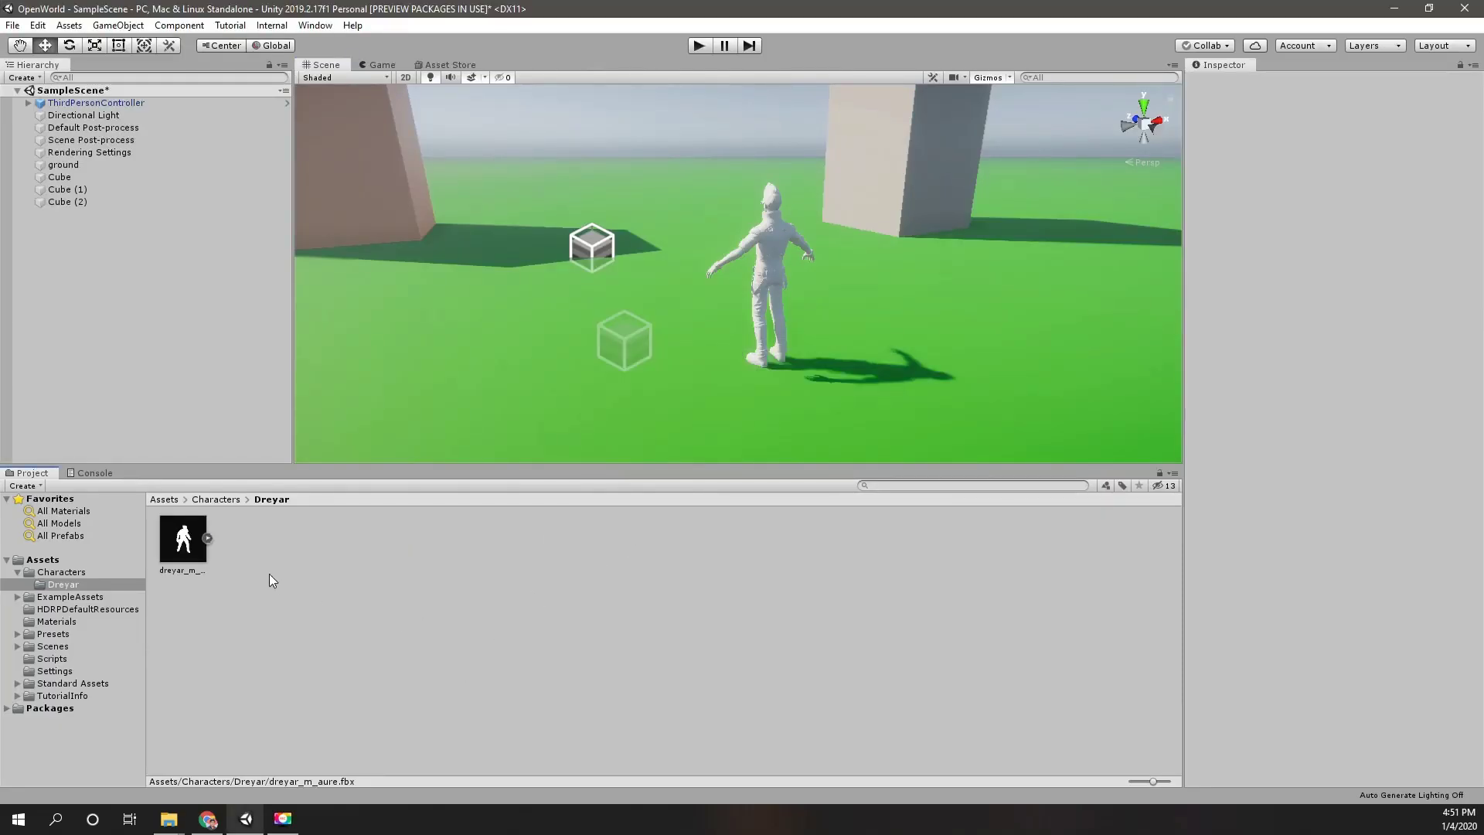
Inspect the dreyar_m_aure@Idle asset: preview its Idle clip in the Animation tab and expand its contents.
{"action": "left_click", "coordinate": [188, 541]}
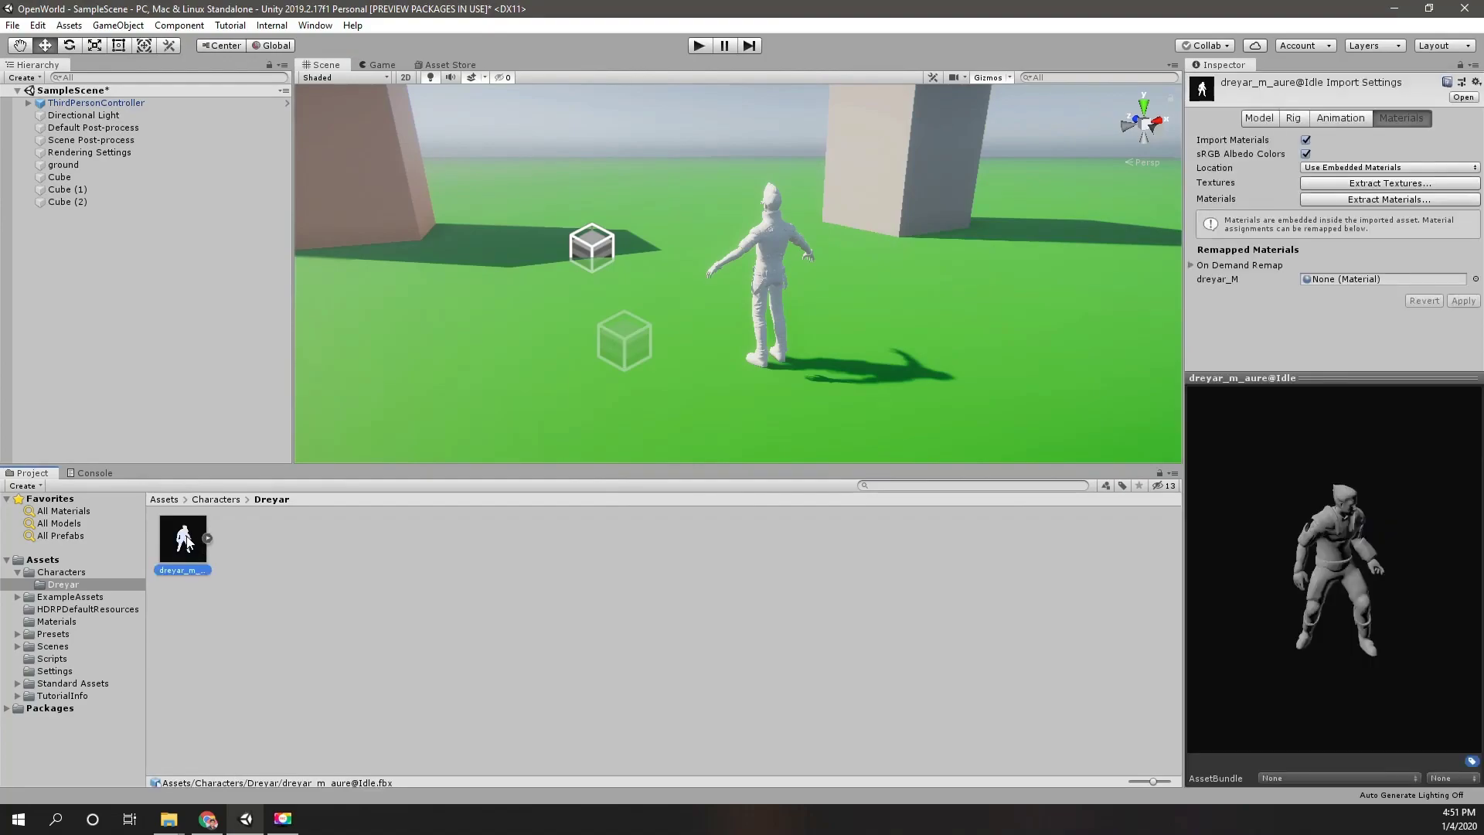
{"action": "left_click", "coordinate": [1343, 116]}
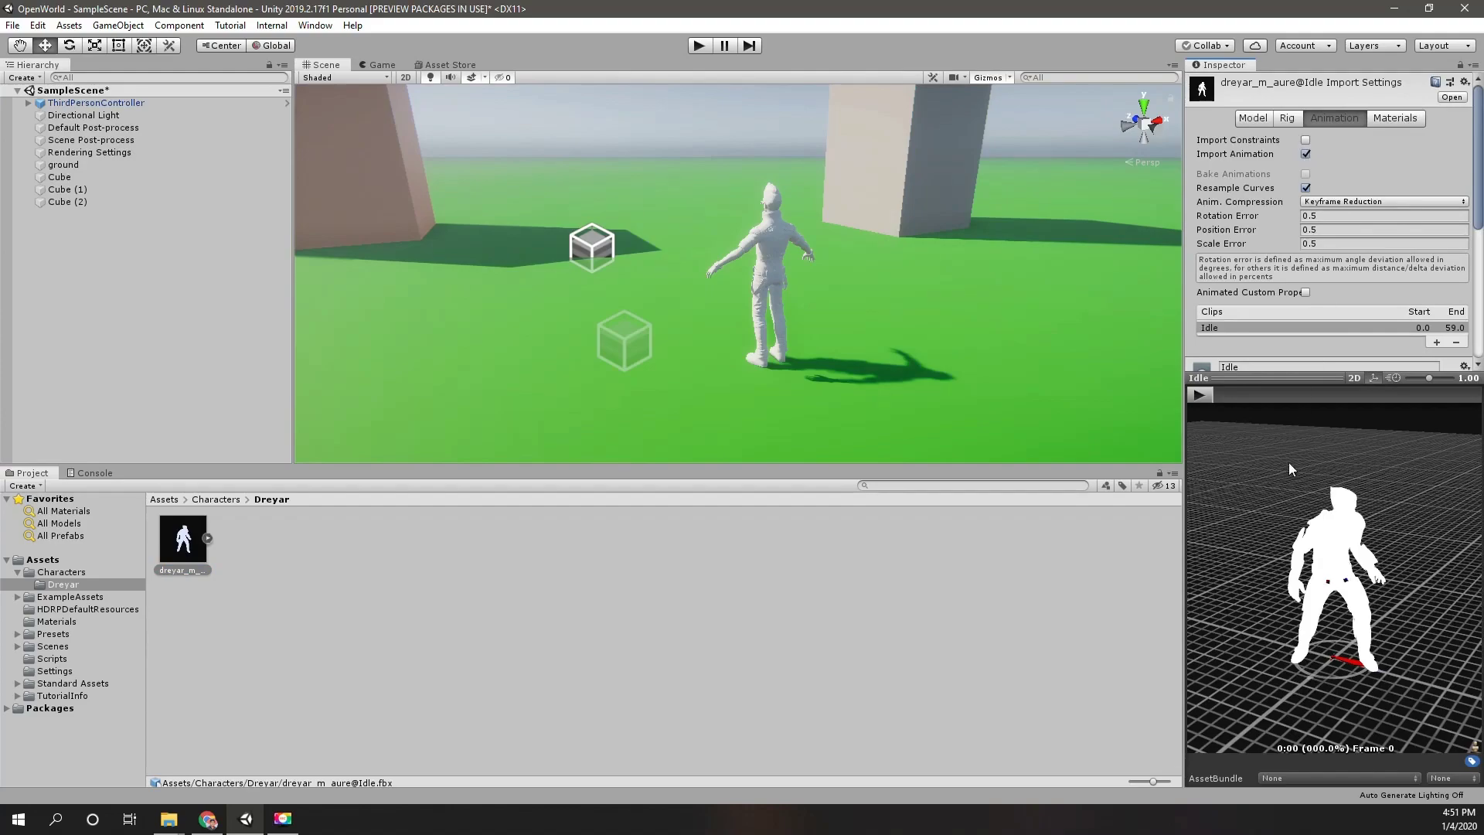
{"action": "left_click", "coordinate": [1199, 394]}
{"action": "left_click", "coordinate": [207, 537]}
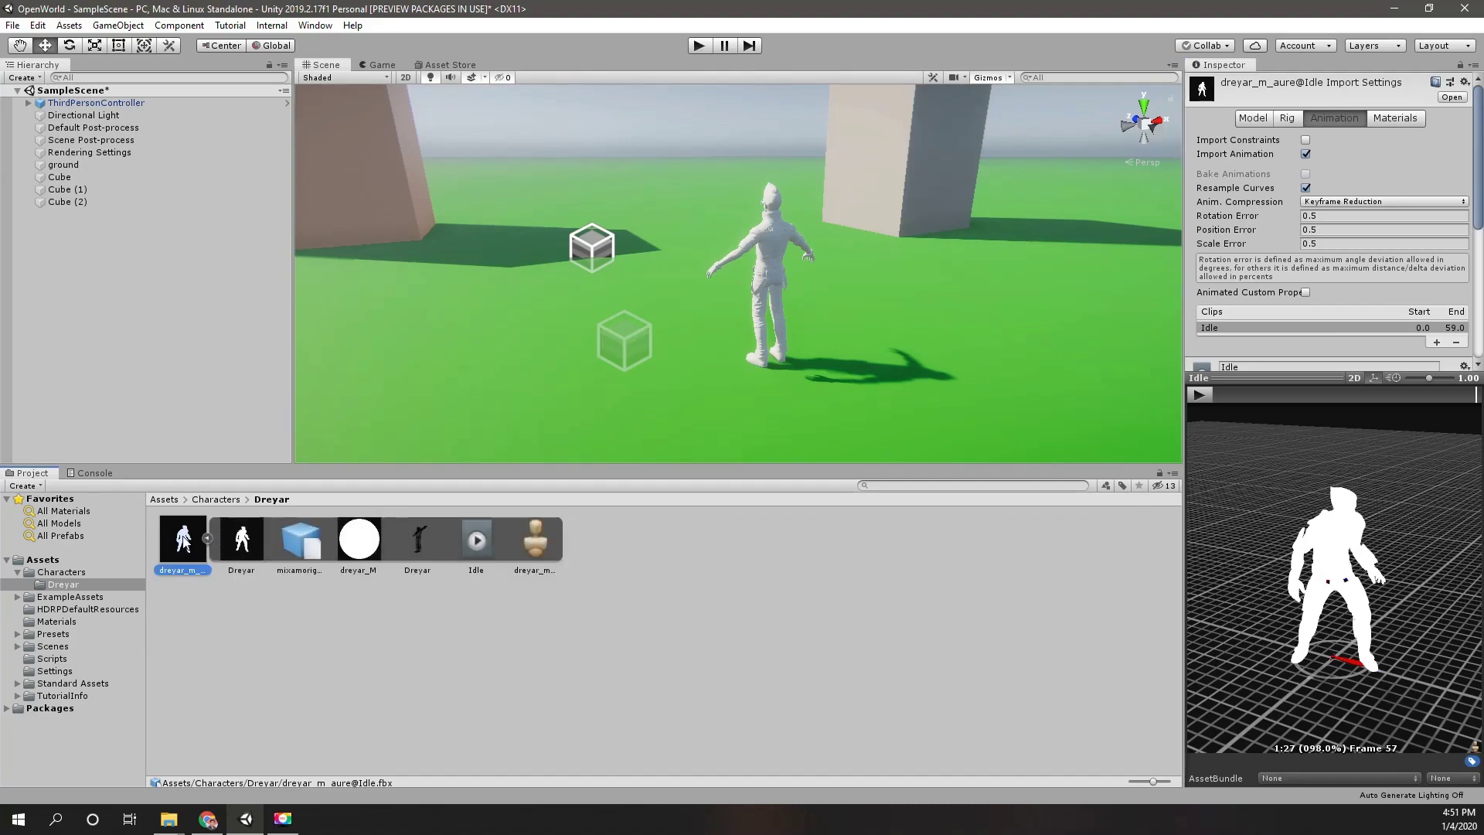
{"action": "left_click", "coordinate": [208, 538]}
Place dreyar_m_aure@Idle into the scene and back the view away from the giant figure.
{"action": "left_click_drag", "start_coordinate": [192, 555], "coordinate": [488, 327]}
{"action": "right_click_drag", "start_coordinate": [833, 273], "coordinate": [594, 220]}
{"action": "key", "text": "s"}
{"action": "key", "text": "a"}
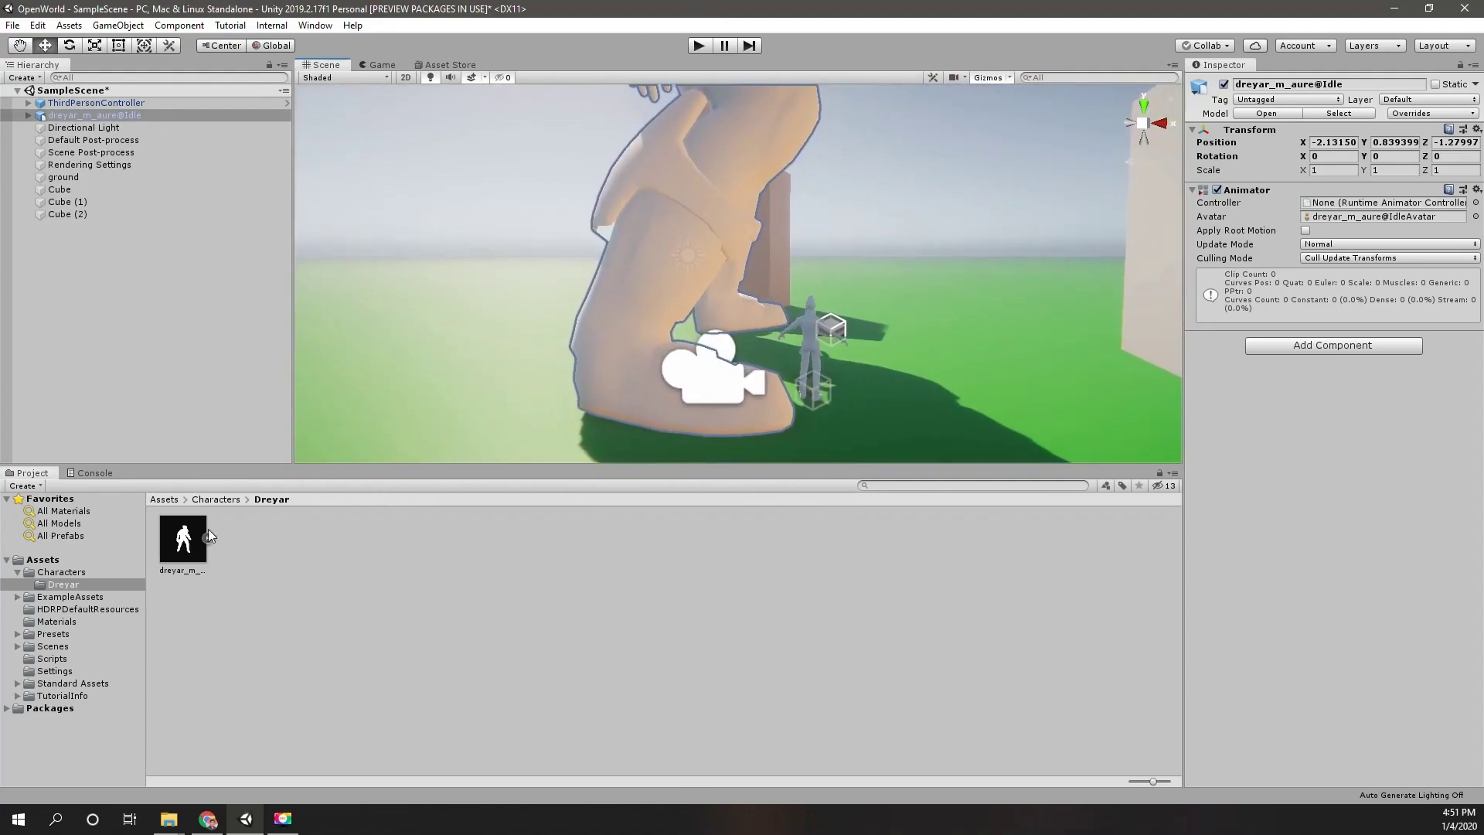
Set the model's import Scale Factor to 0.1 in the Model tab and apply it.
{"action": "left_click", "coordinate": [190, 537]}
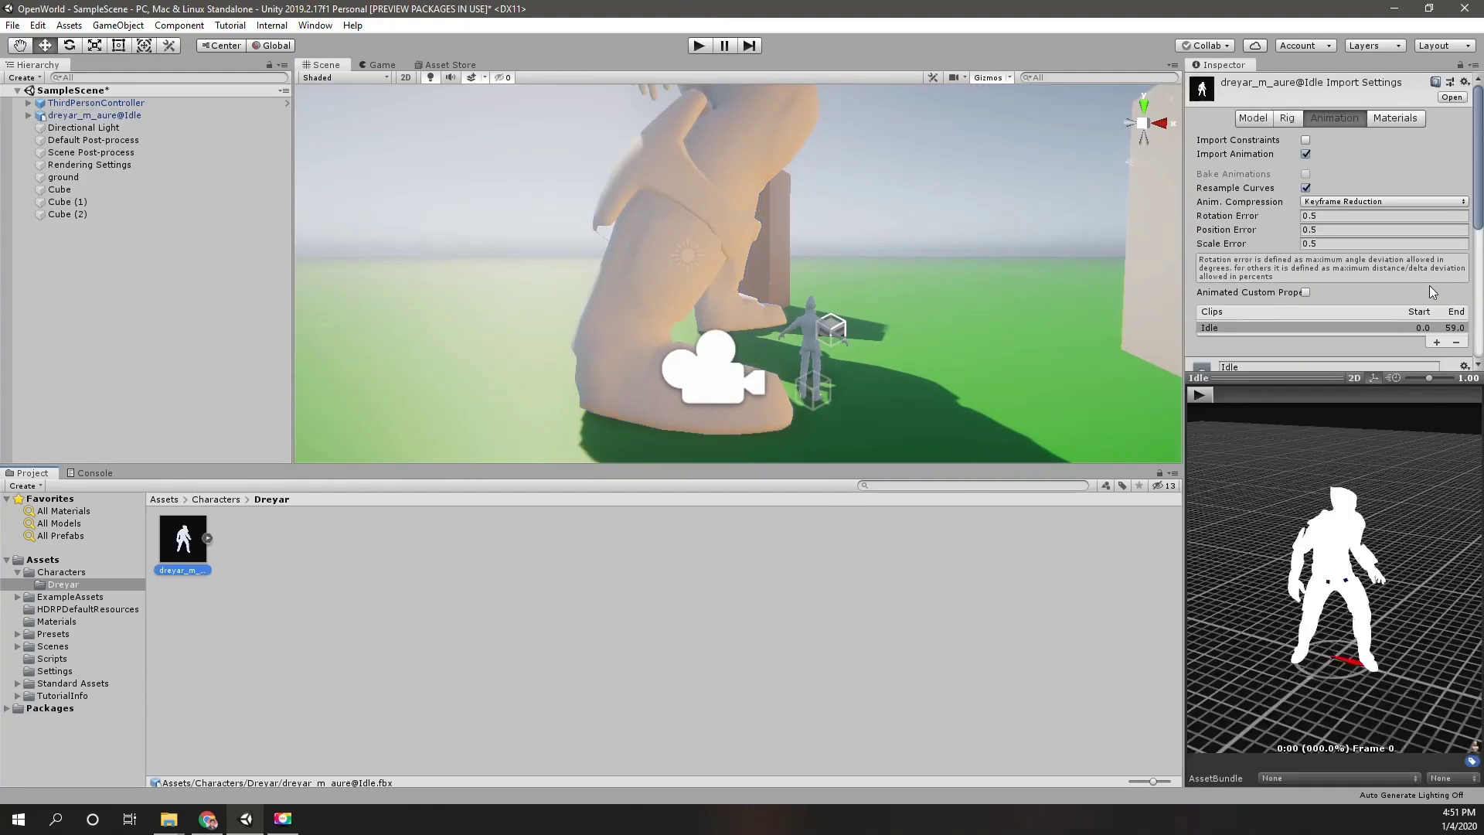
{"action": "left_click", "coordinate": [1252, 119]}
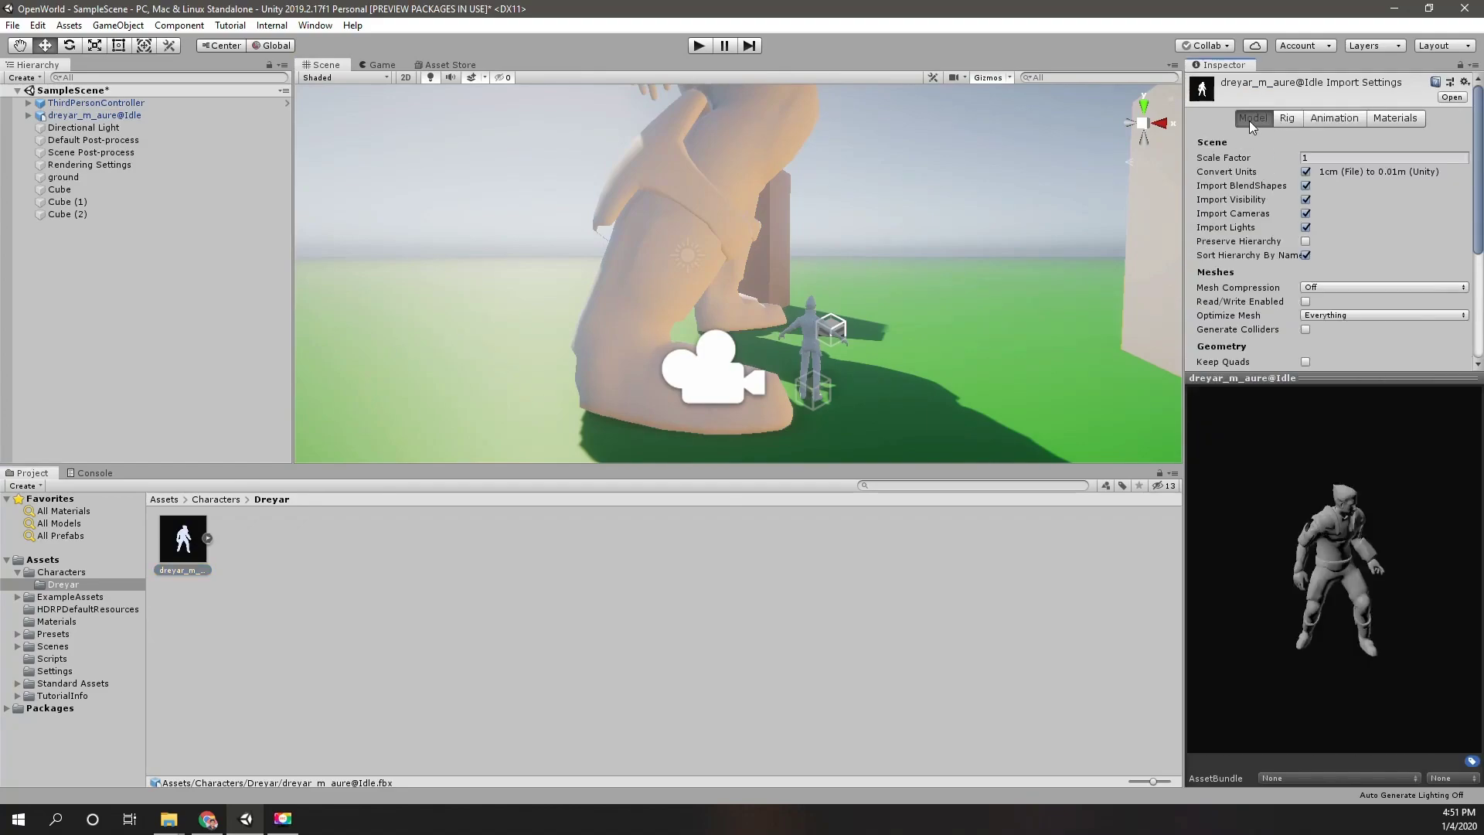
{"action": "left_click", "coordinate": [1340, 158]}
{"action": "scroll", "coordinate": [1337, 188], "scroll_direction": "down", "scroll_amount": 5}
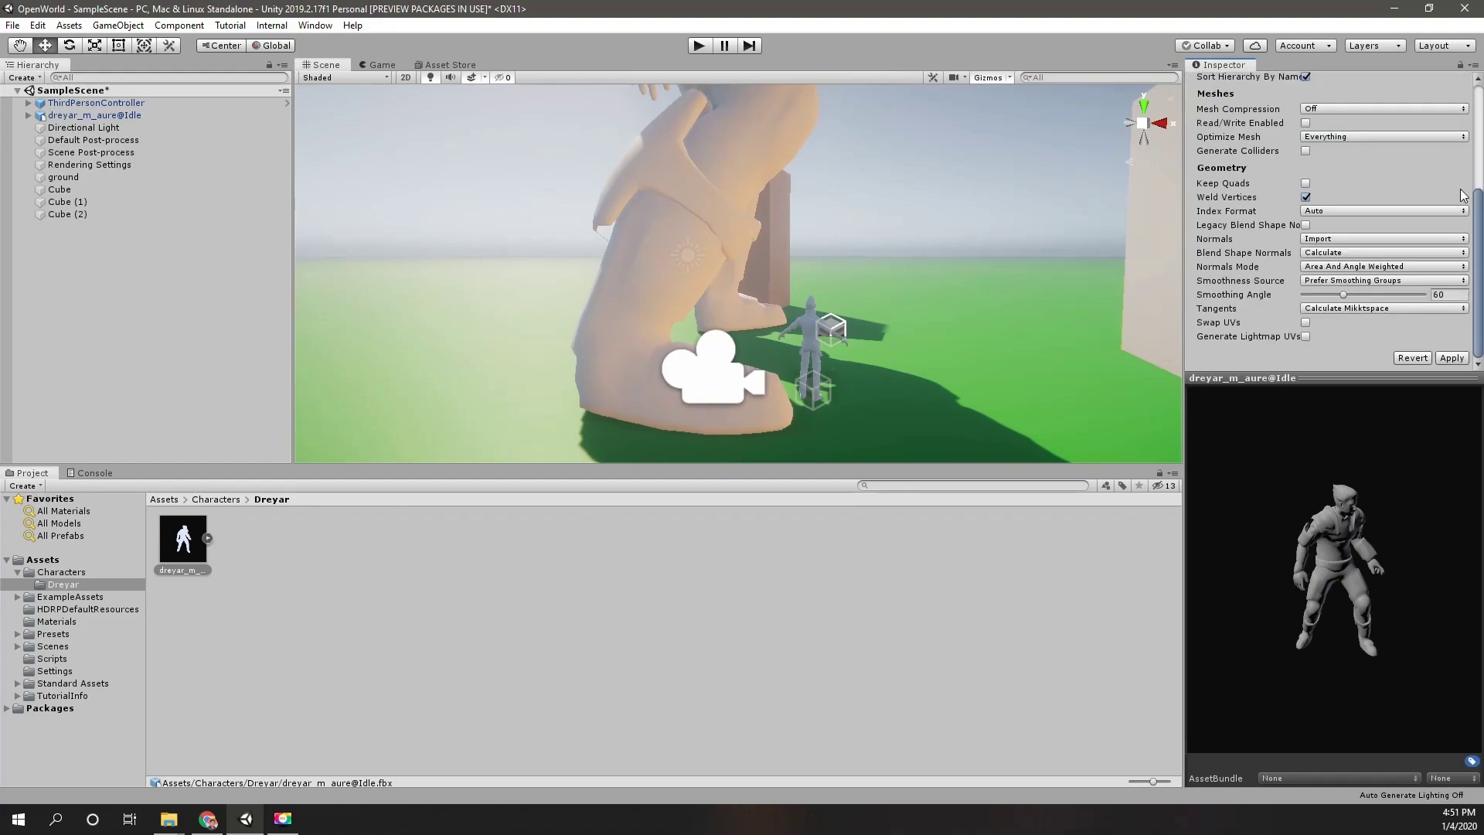
{"action": "left_click", "coordinate": [1456, 357]}
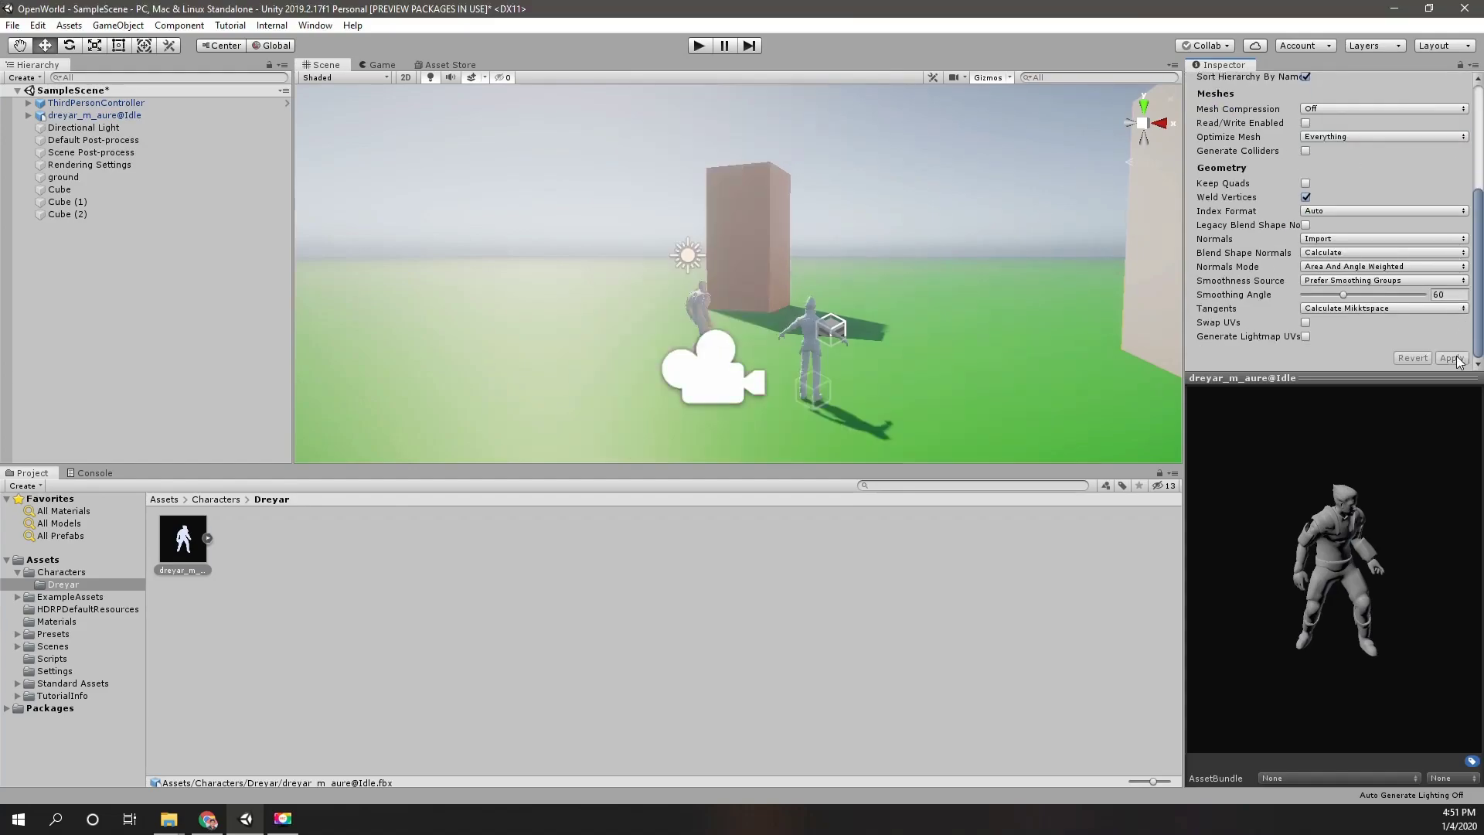
Fly the scene view in to frame the Dreyar model beside the player character.
{"action": "right_click_drag", "start_coordinate": [969, 356], "coordinate": [1163, 381]}
{"action": "key", "text": "w"}
{"action": "key", "text": "a"}
{"action": "key", "text": "d"}
{"action": "right_click_drag", "start_coordinate": [761, 313], "coordinate": [710, 290]}
{"action": "key", "text": "d"}
{"action": "key", "text": "s"}
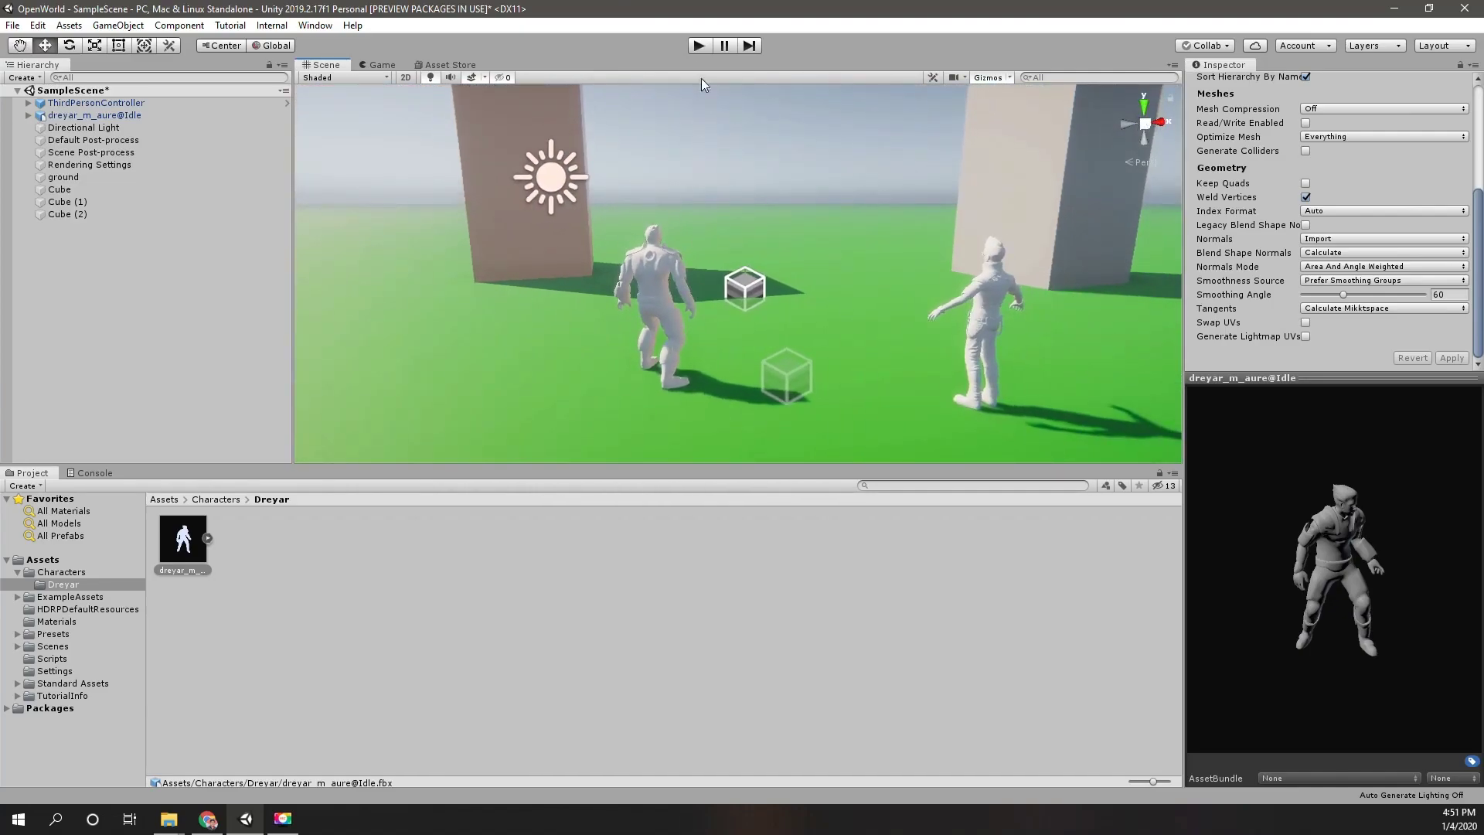
Play the game, walk the player toward Dreyar and the brown block, then stop.
{"action": "left_click", "coordinate": [698, 47]}
{"action": "left_click", "coordinate": [697, 47]}
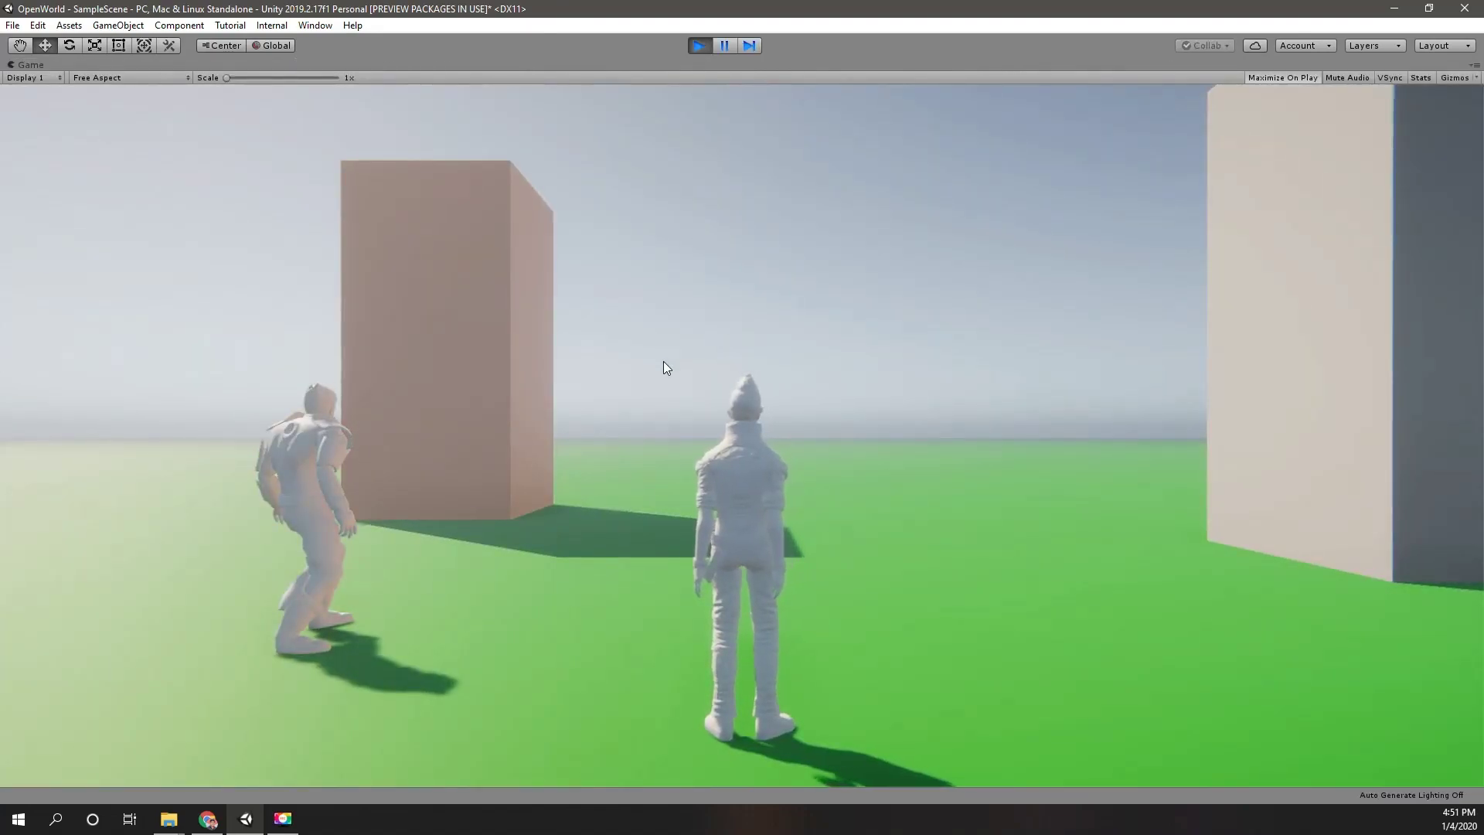
{"action": "key", "text": "w"}
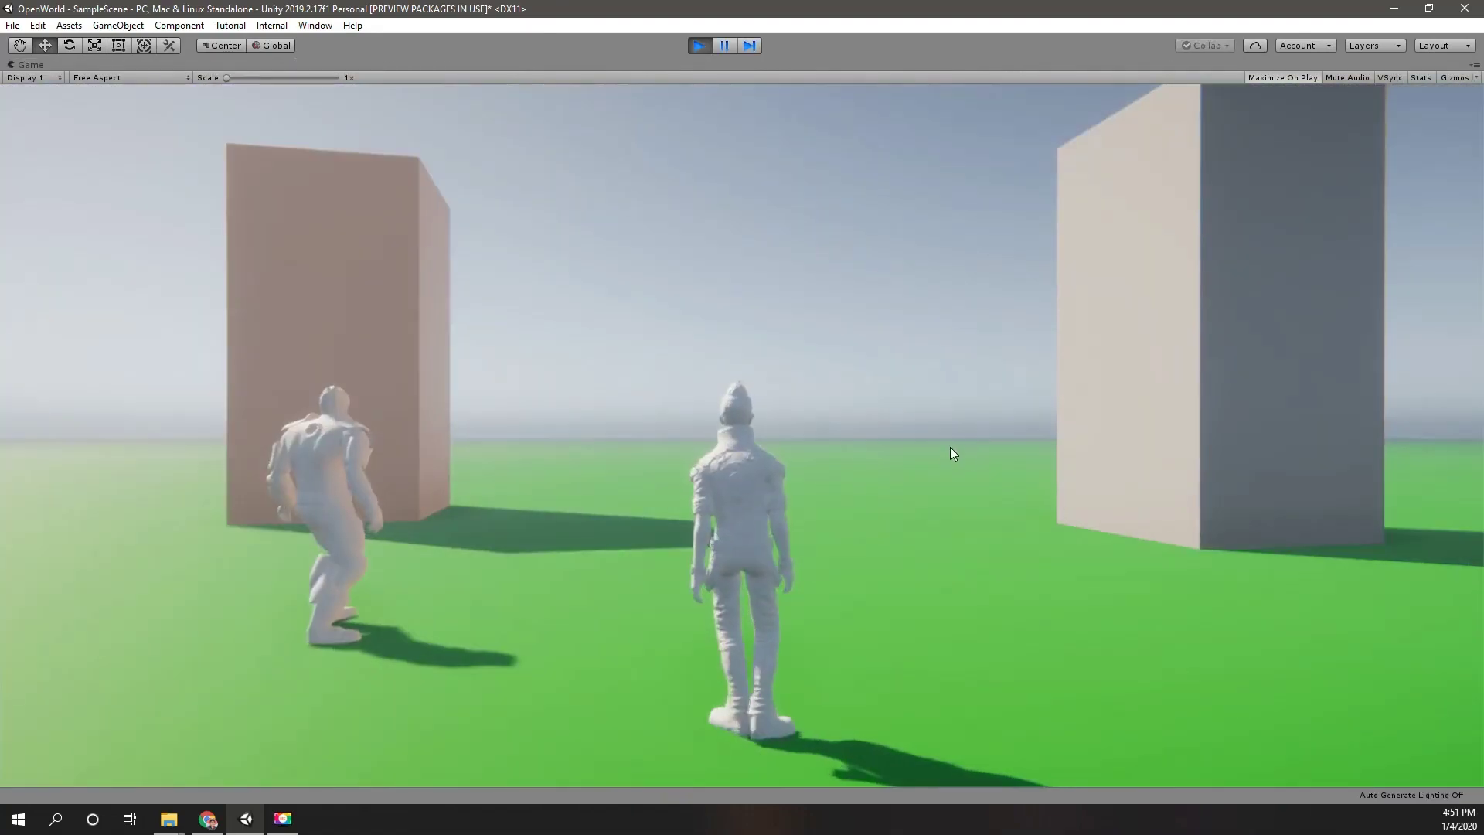
{"action": "key", "text": "w"}
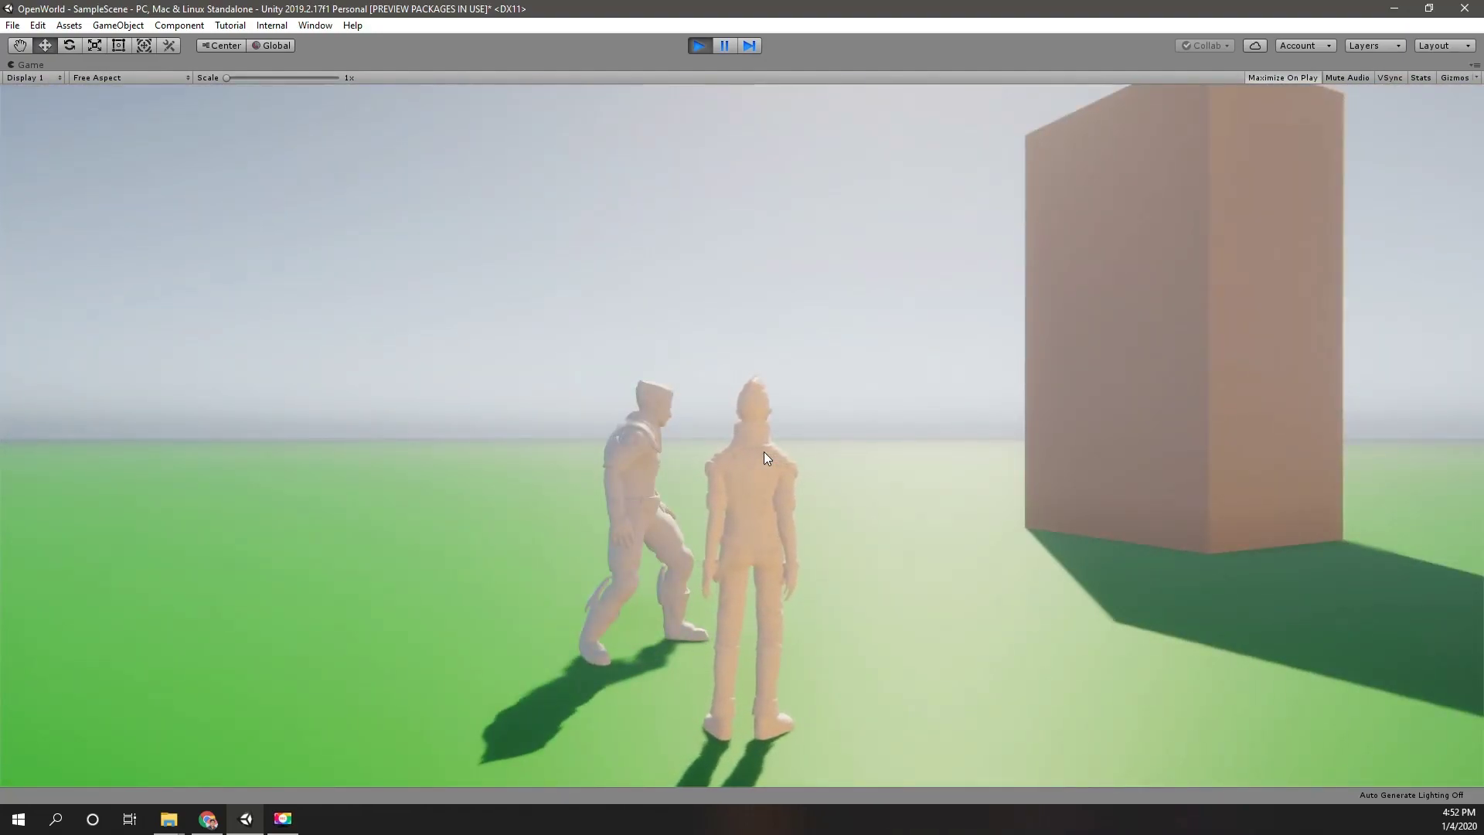
{"action": "left_click", "coordinate": [698, 45]}
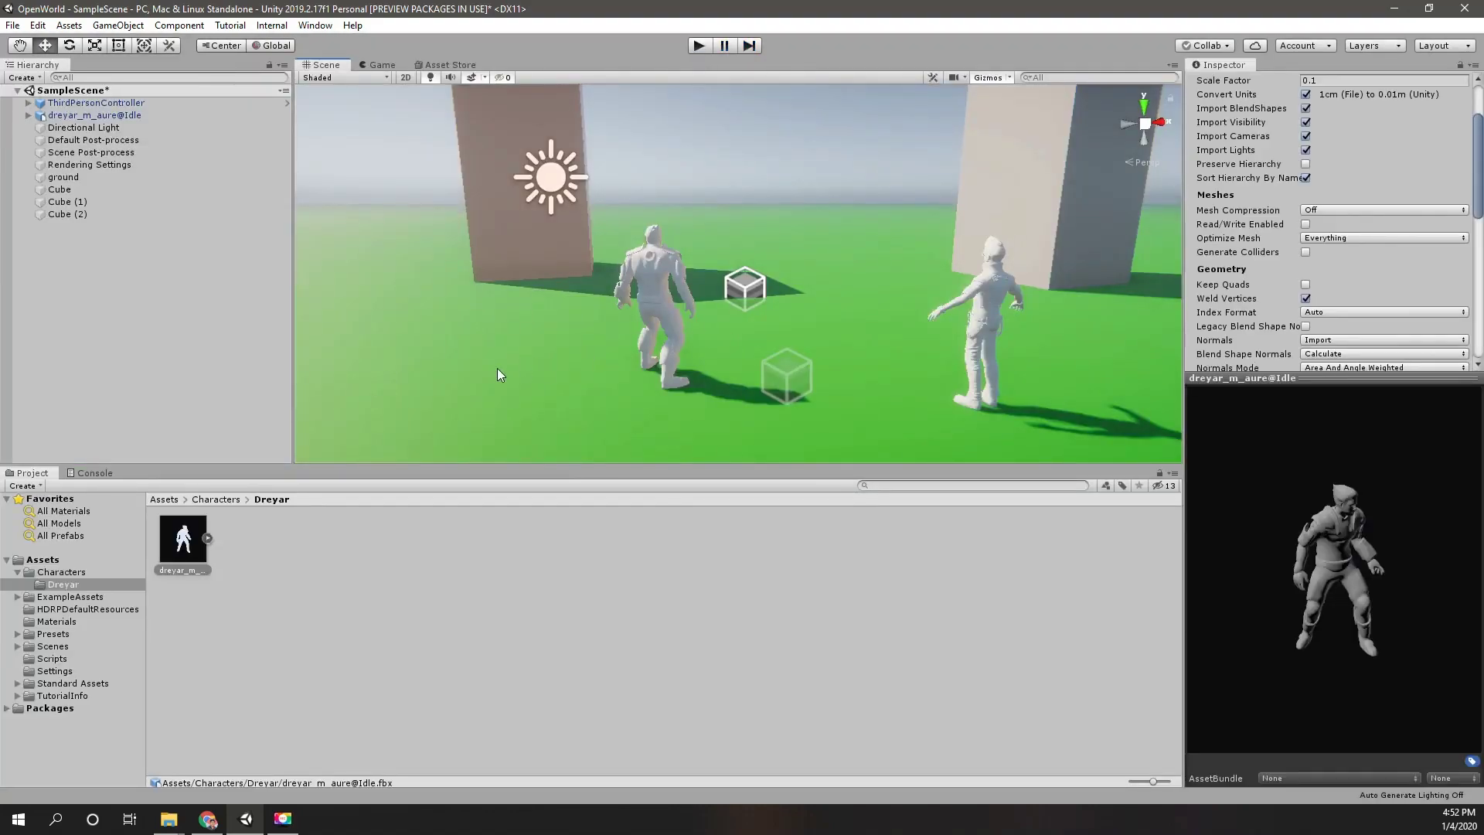
Create a new folder named Textures inside the Dreyar folder.
{"action": "right_click_drag", "start_coordinate": [498, 373], "coordinate": [586, 348]}
{"action": "key", "text": "w"}
{"action": "right_click", "coordinate": [248, 586]}
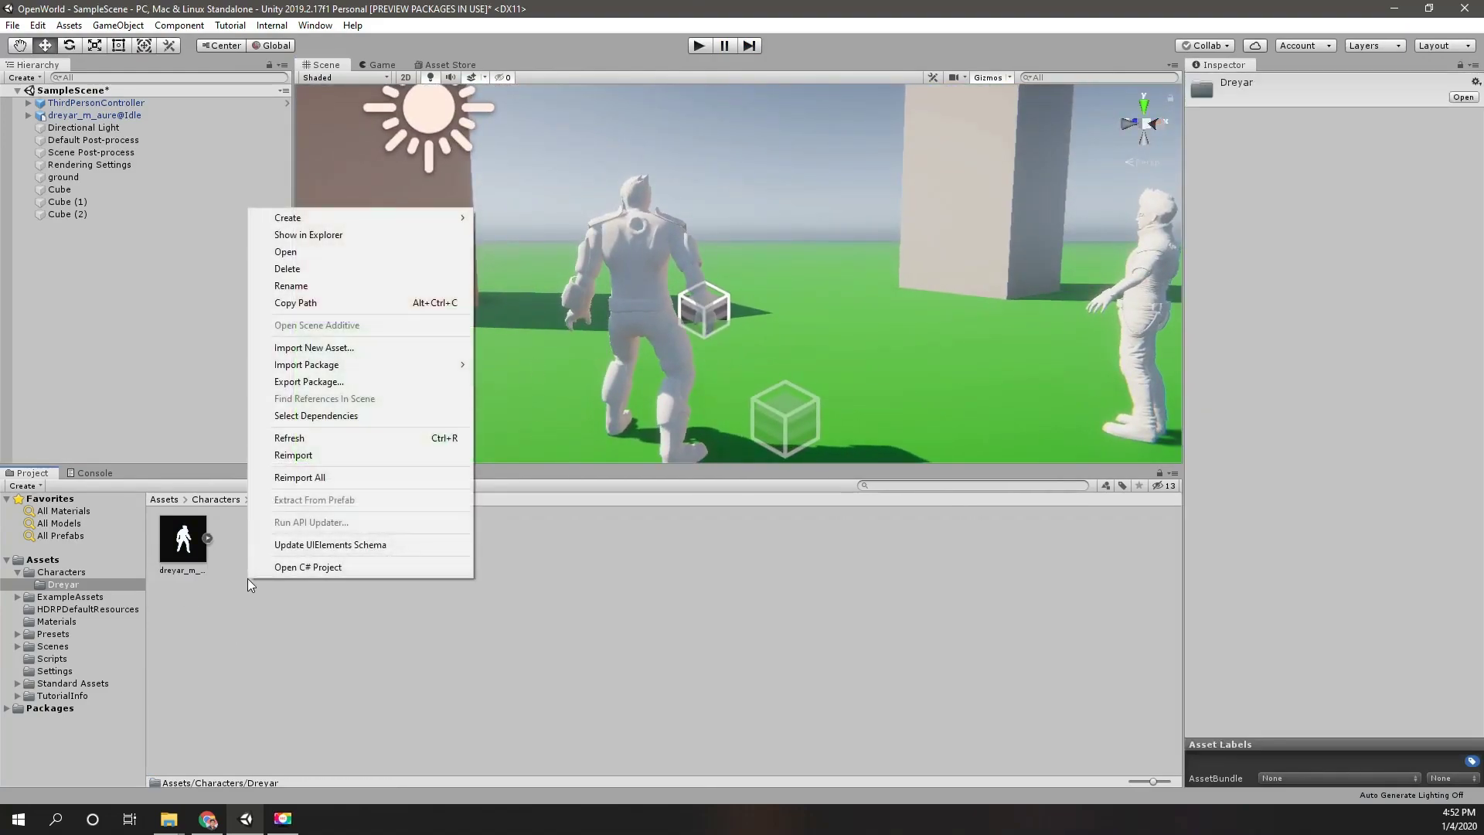
{"action": "mouse_move", "coordinate": [461, 219]}
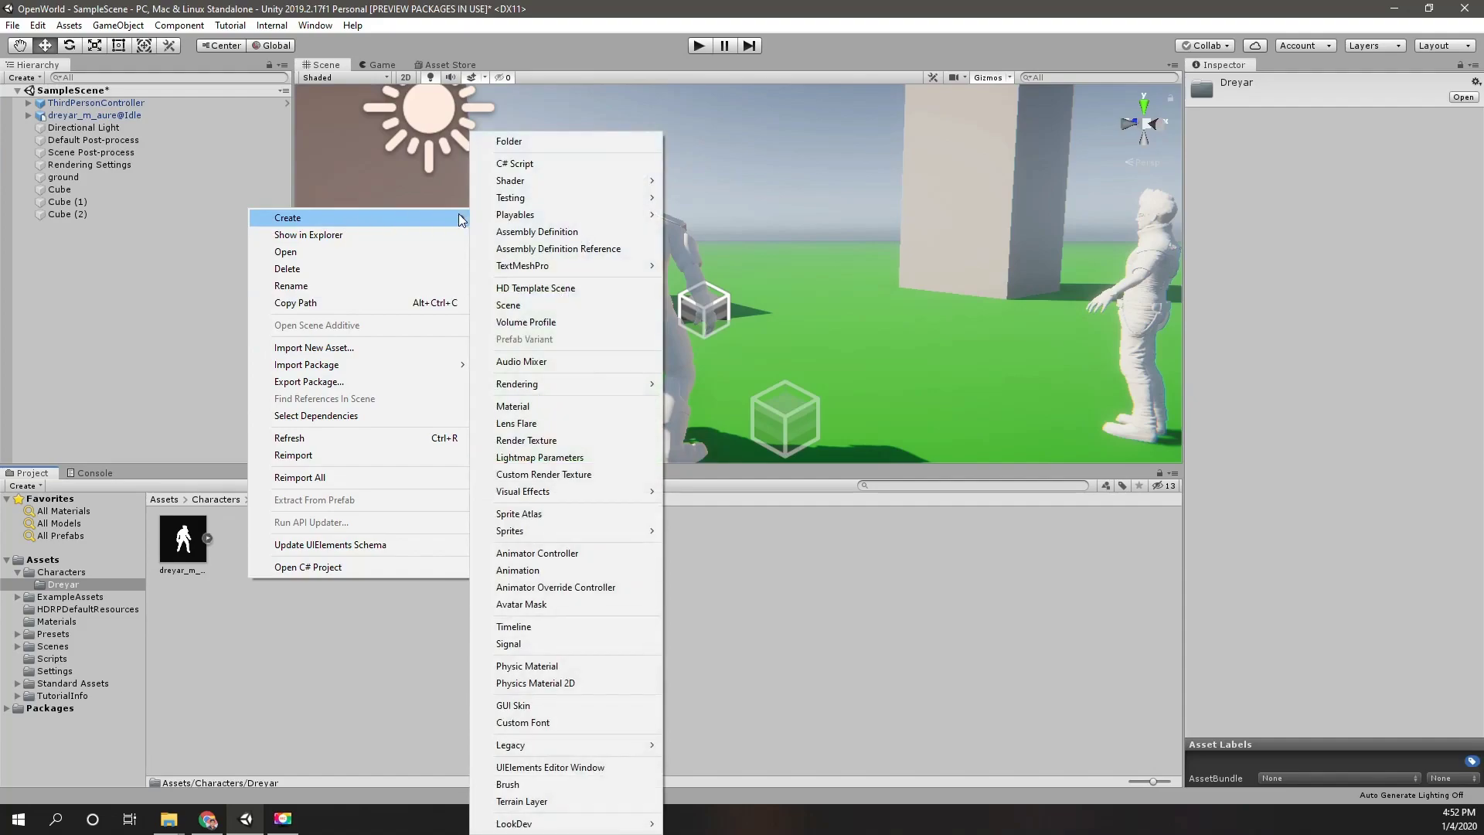
{"action": "left_click", "coordinate": [527, 141]}
{"action": "type", "text": "Tex"}
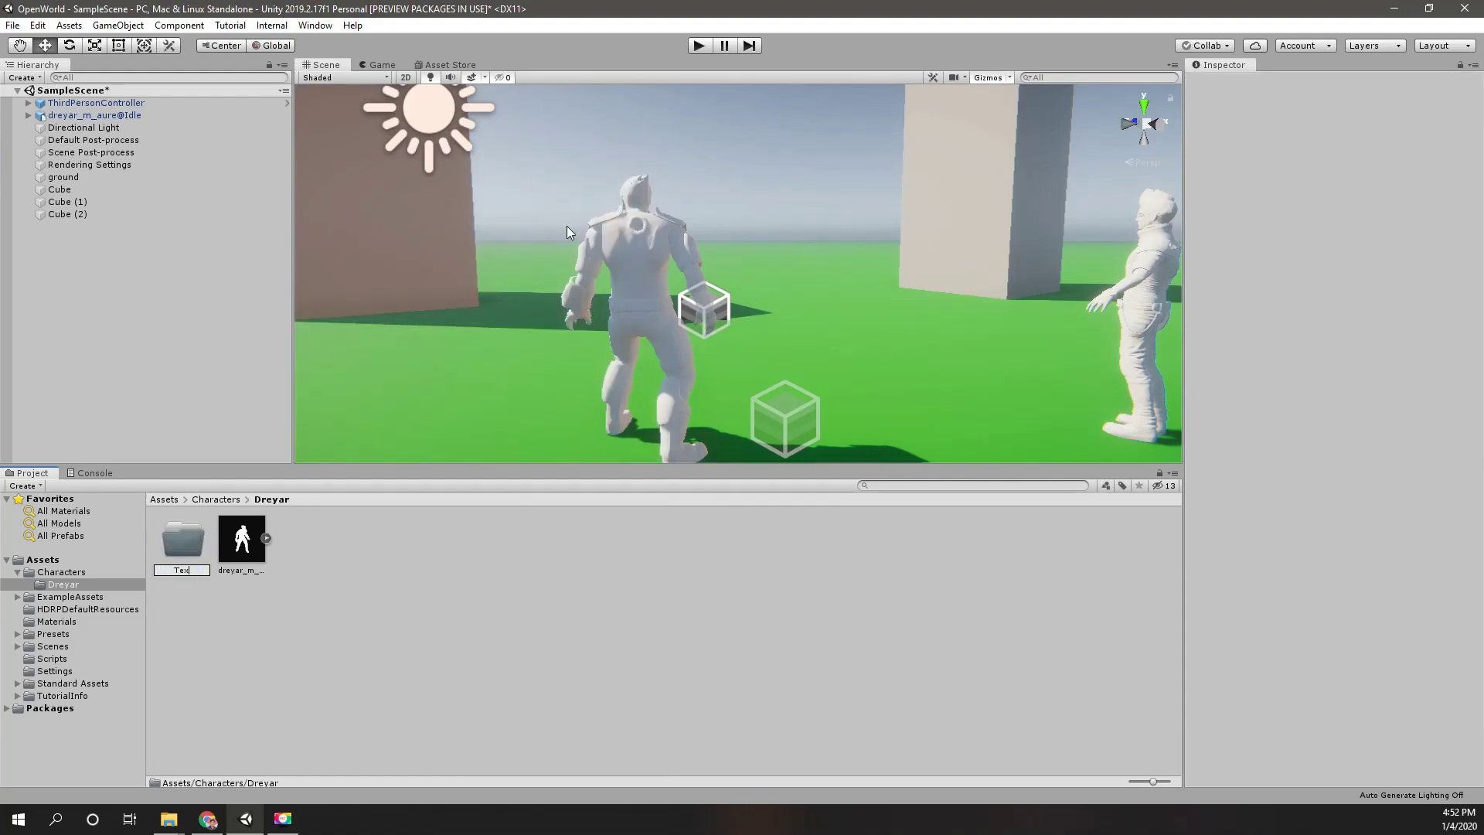
{"action": "type", "text": "tures"}
{"action": "key", "text": "Return"}
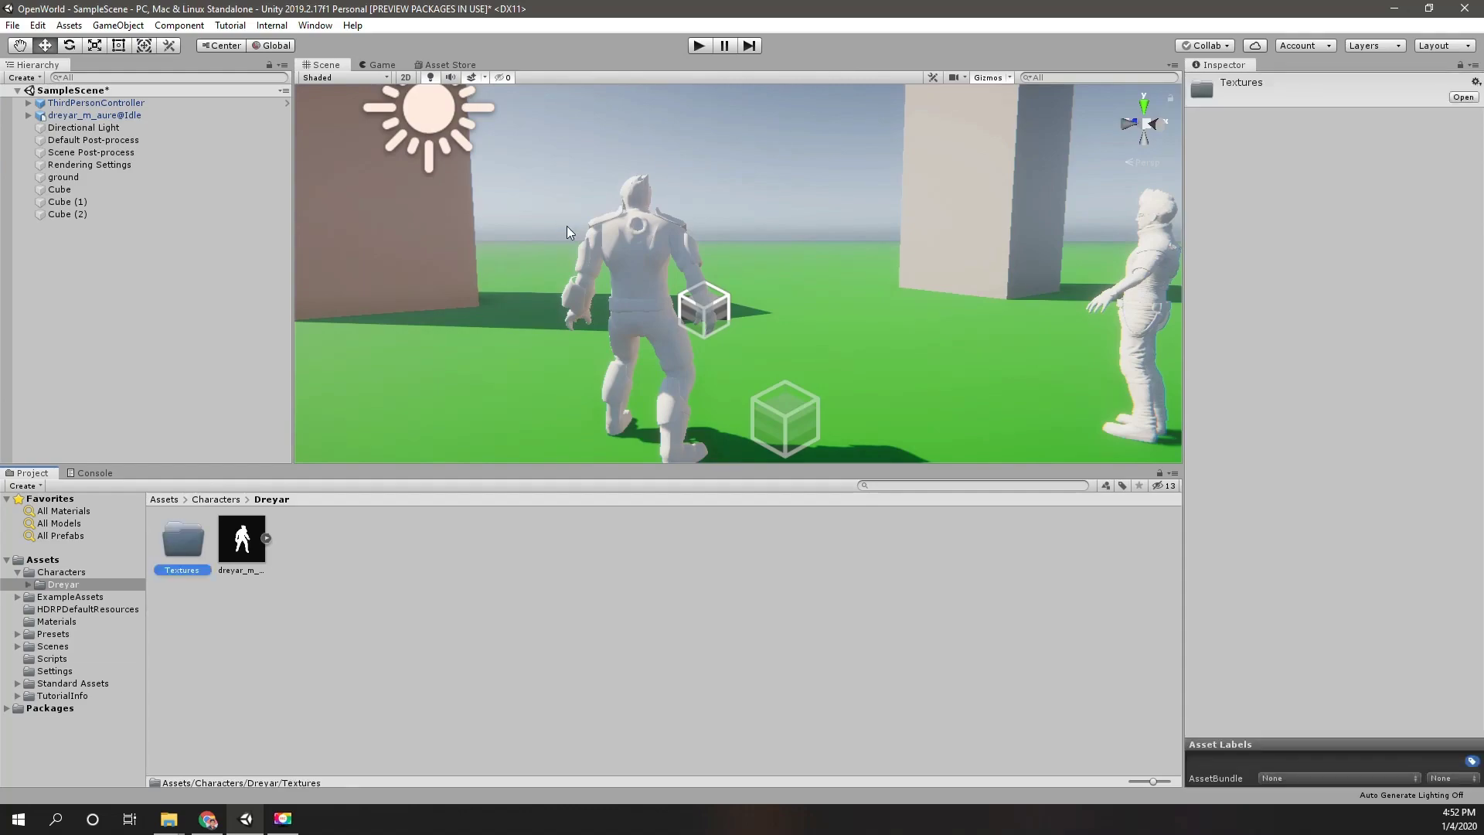
Open the Downloads folder holding the Mixamo files in File Explorer from Chrome's download bar.
{"action": "key", "text": "alt+Tab"}
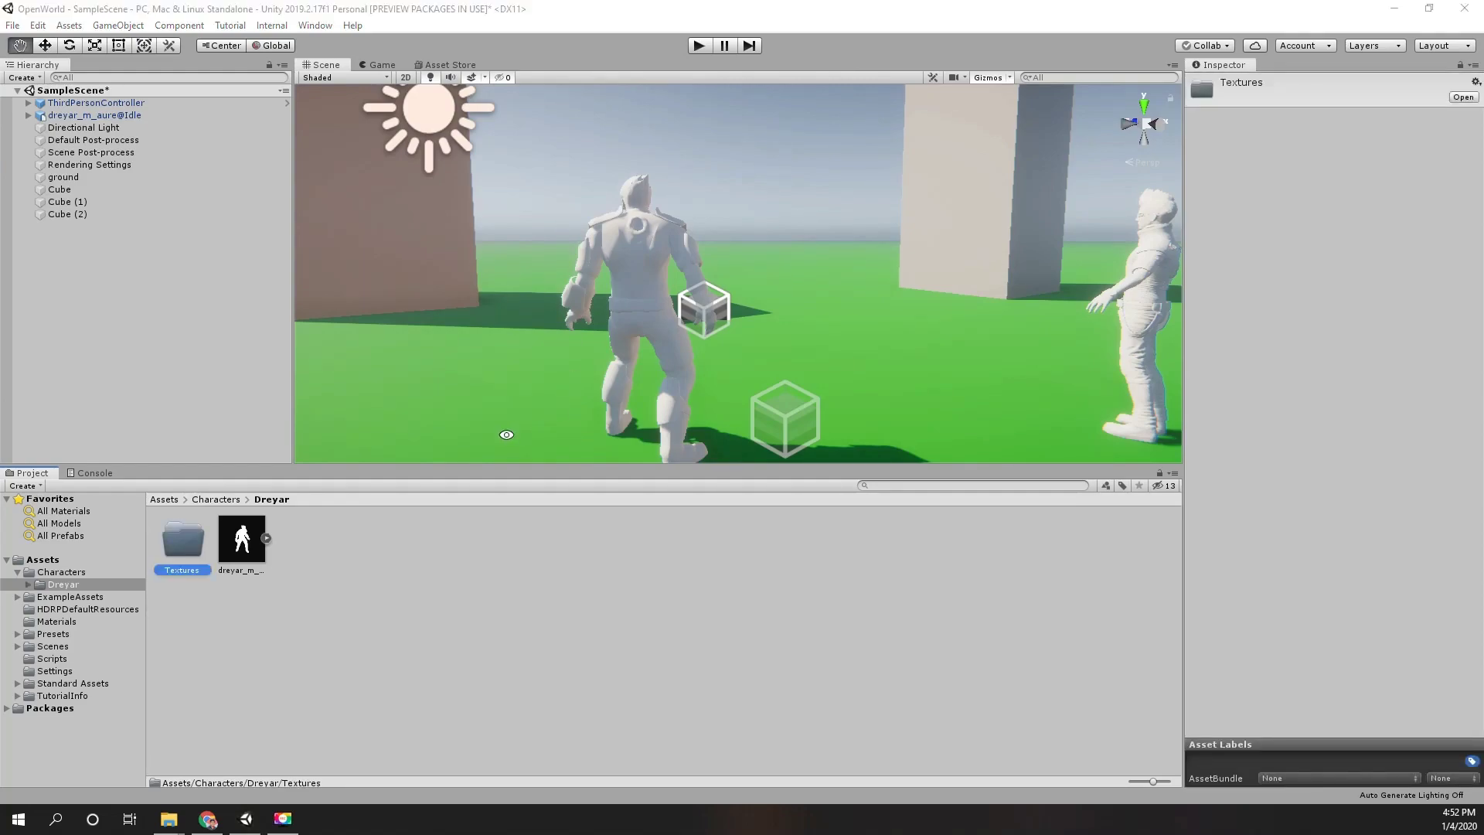
{"action": "key", "text": "alt+Tab"}
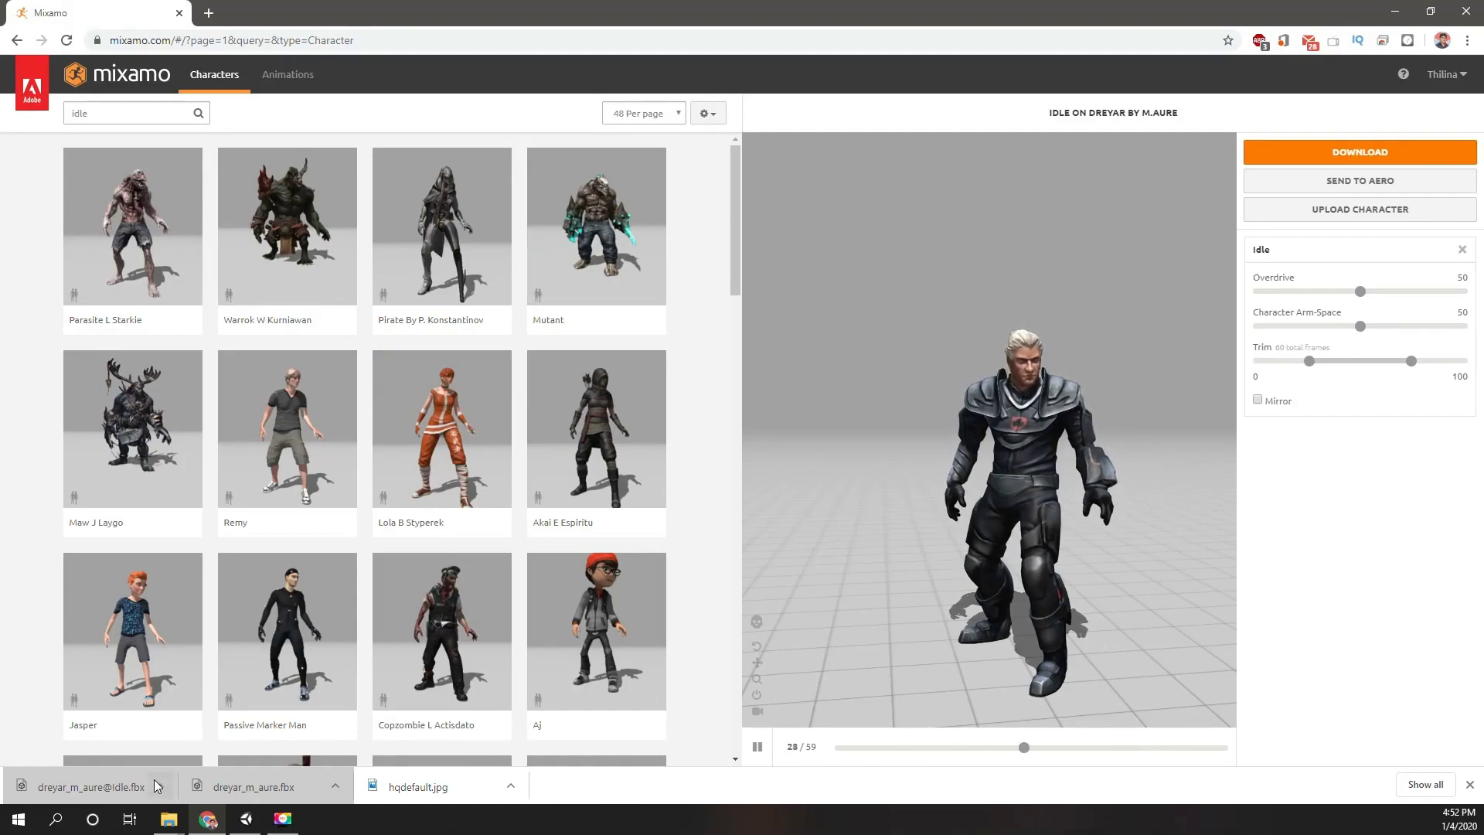
{"action": "left_click", "coordinate": [154, 779]}
{"action": "left_click", "coordinate": [193, 729]}
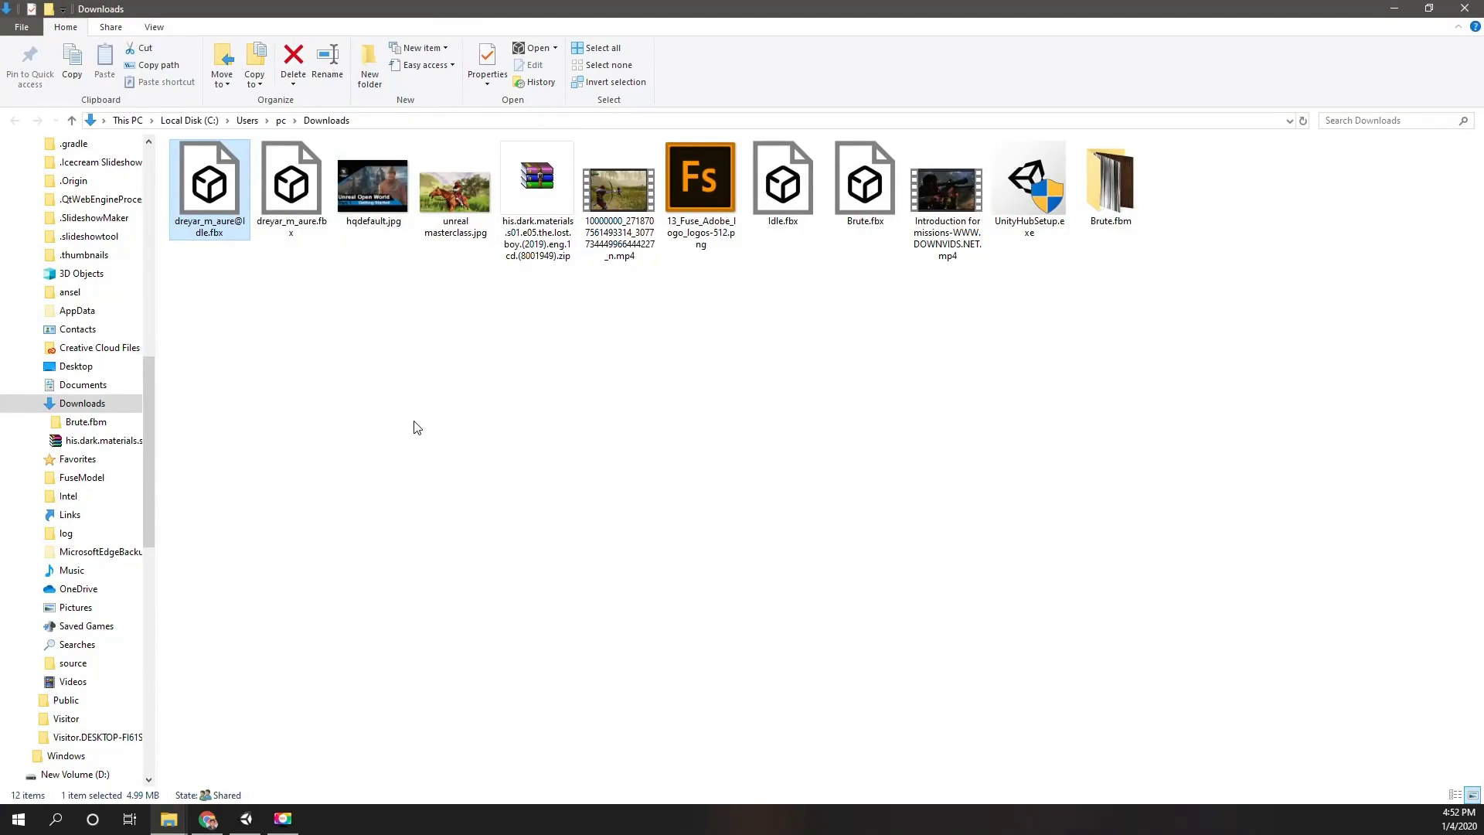
Preview dreyar_m_aure.fbx in 3D Viewer, then select the dreyar_m_aure@Idle asset in Unity.
{"action": "left_click", "coordinate": [290, 198]}
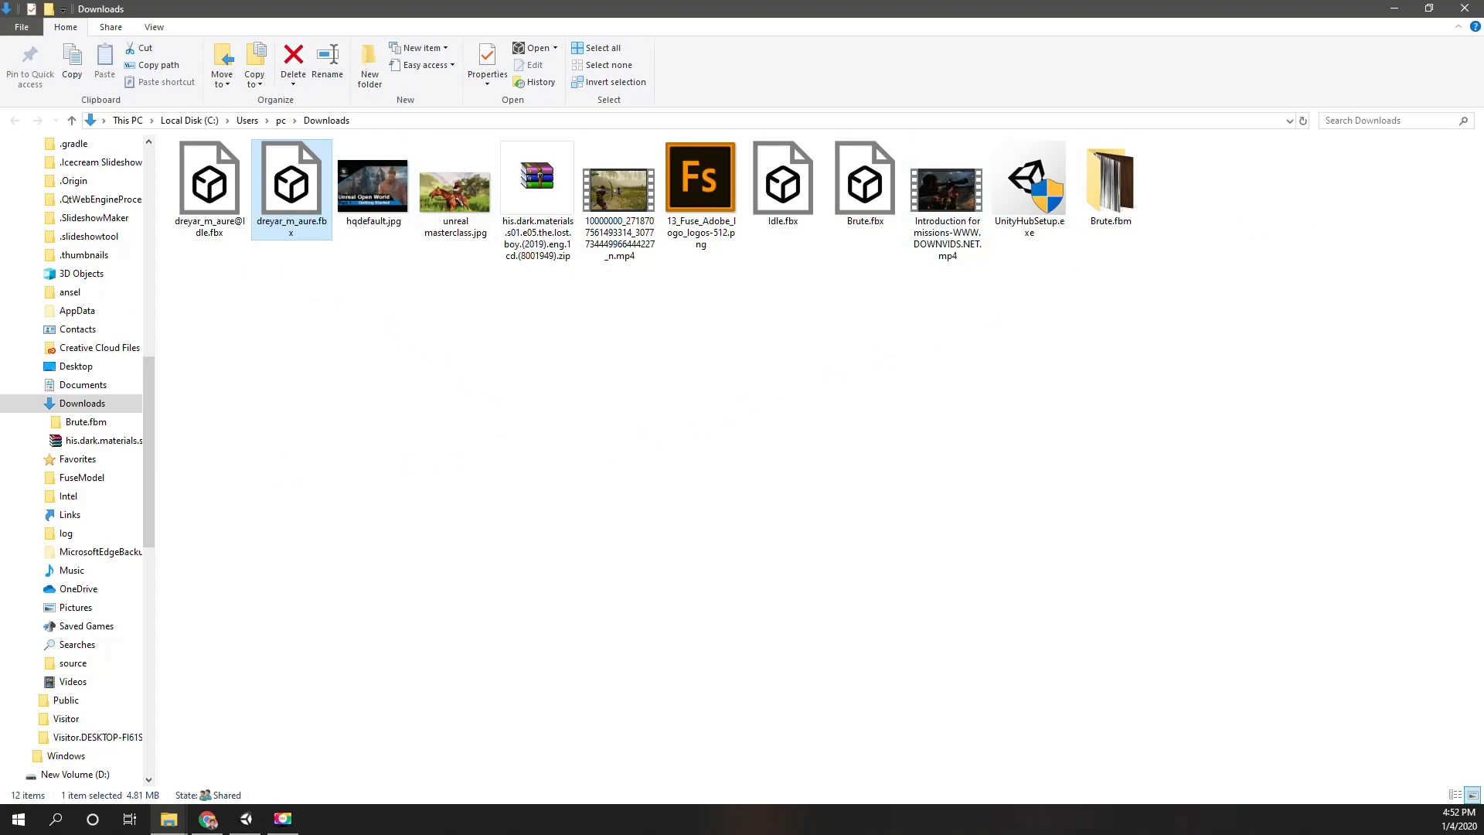
{"action": "key", "text": "Return"}
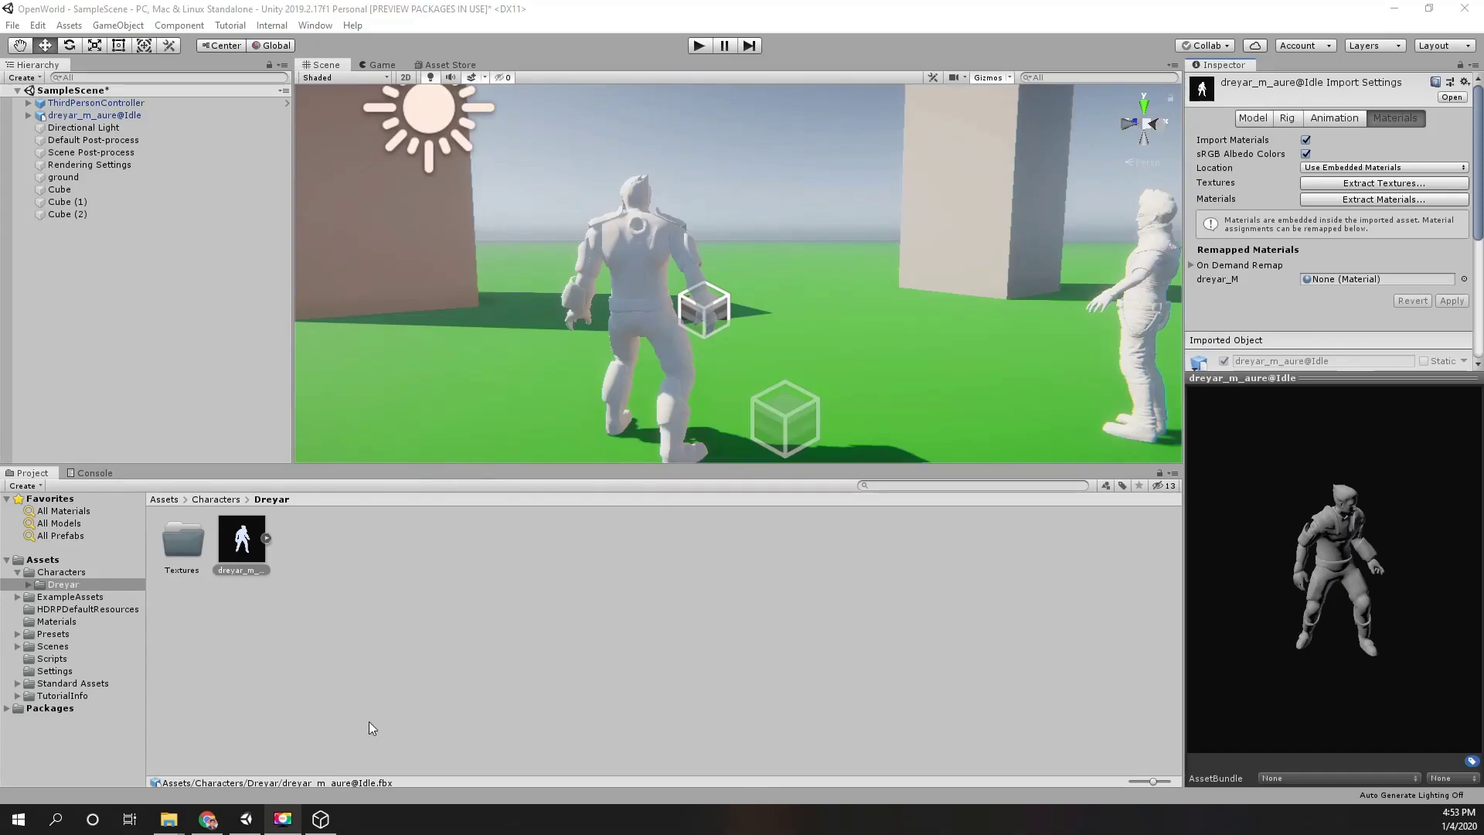
{"action": "left_click", "coordinate": [275, 595]}
{"action": "left_click", "coordinate": [242, 541]}
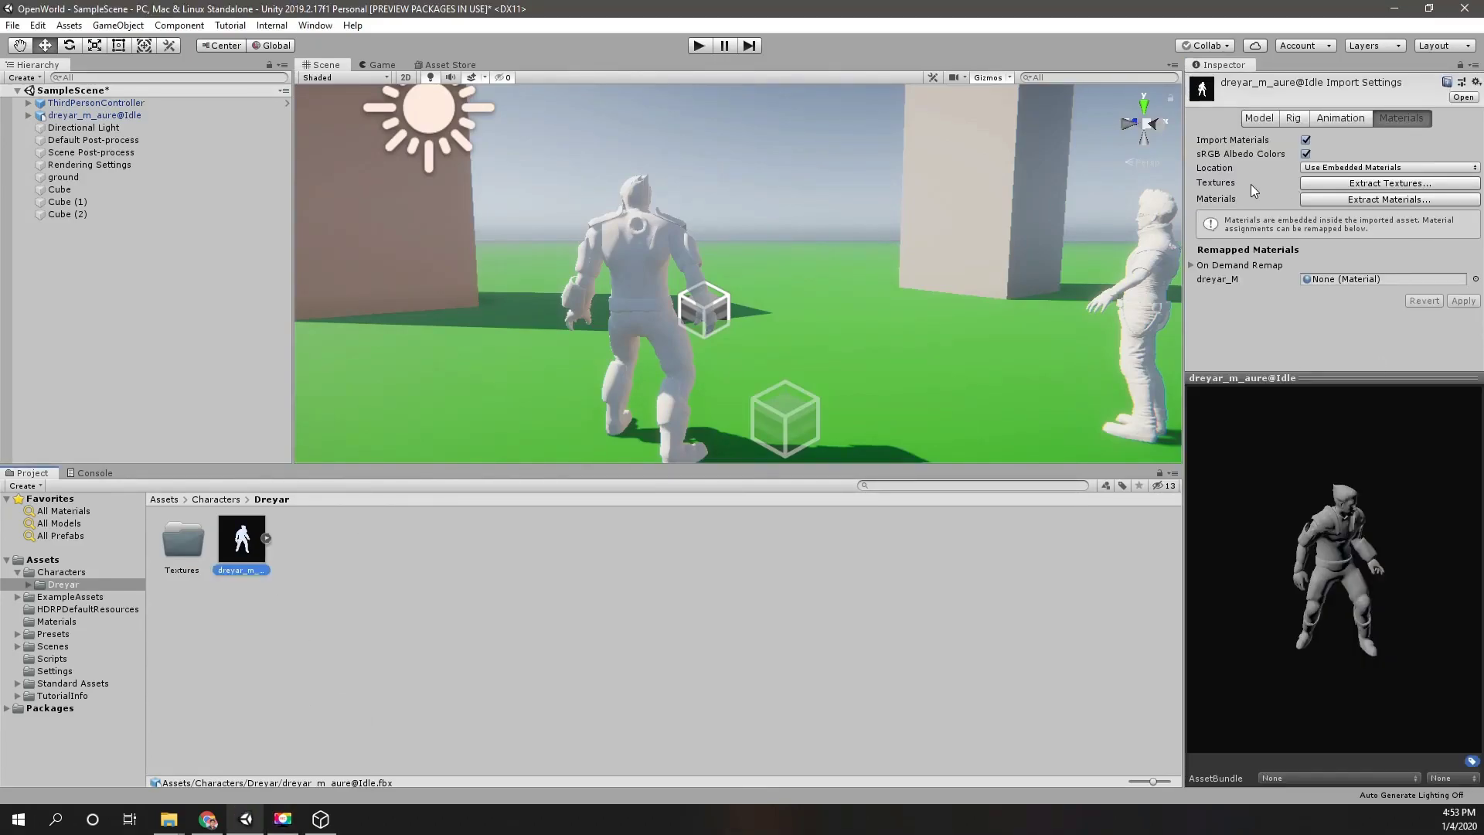
Extract the Idle model's diffuse, normal and specular textures into the Dreyar folder, dismissing the repeat extraction dialog.
{"action": "left_click", "coordinate": [1348, 187]}
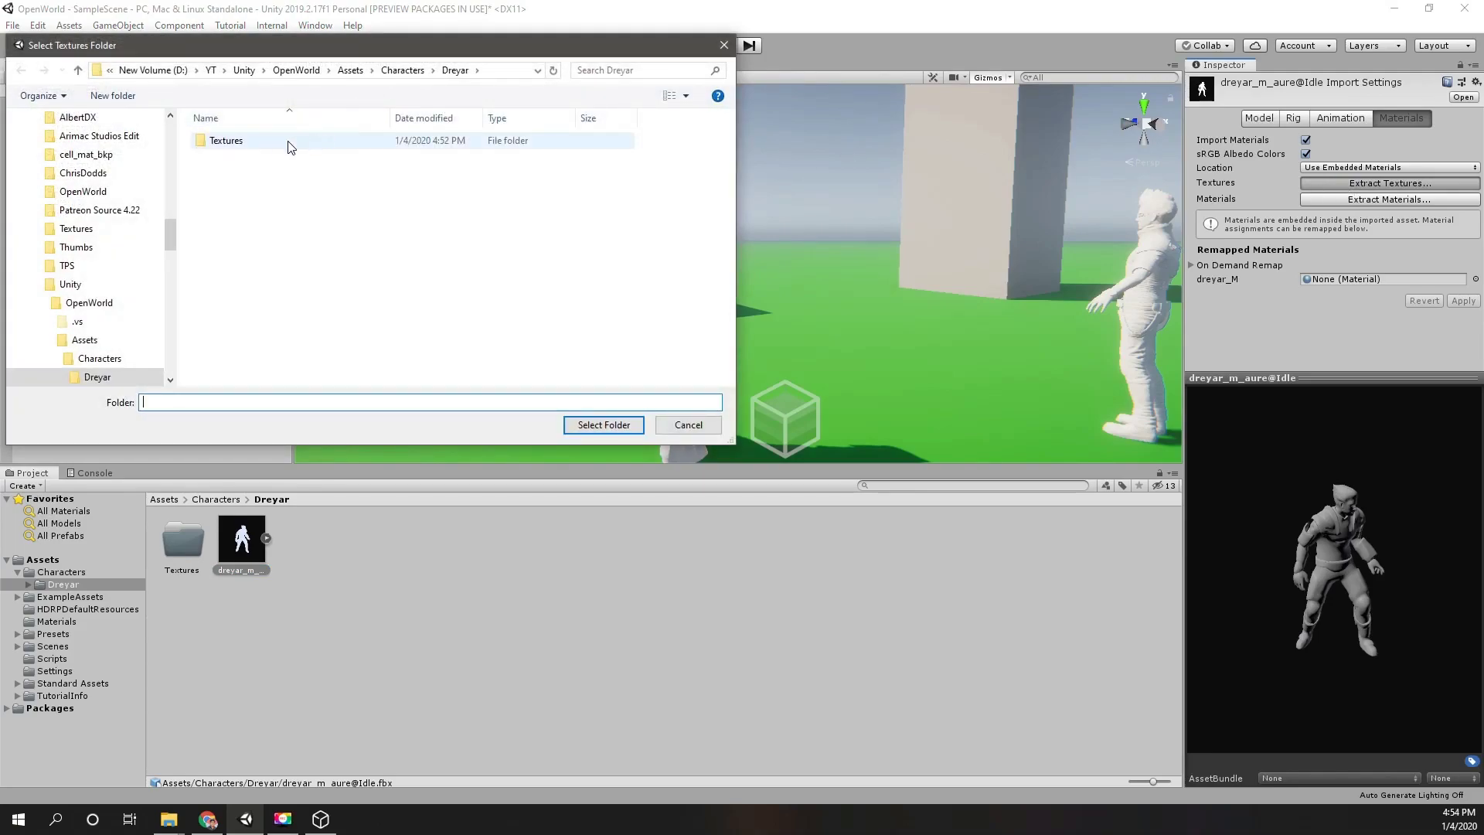
{"action": "double_click", "coordinate": [267, 141]}
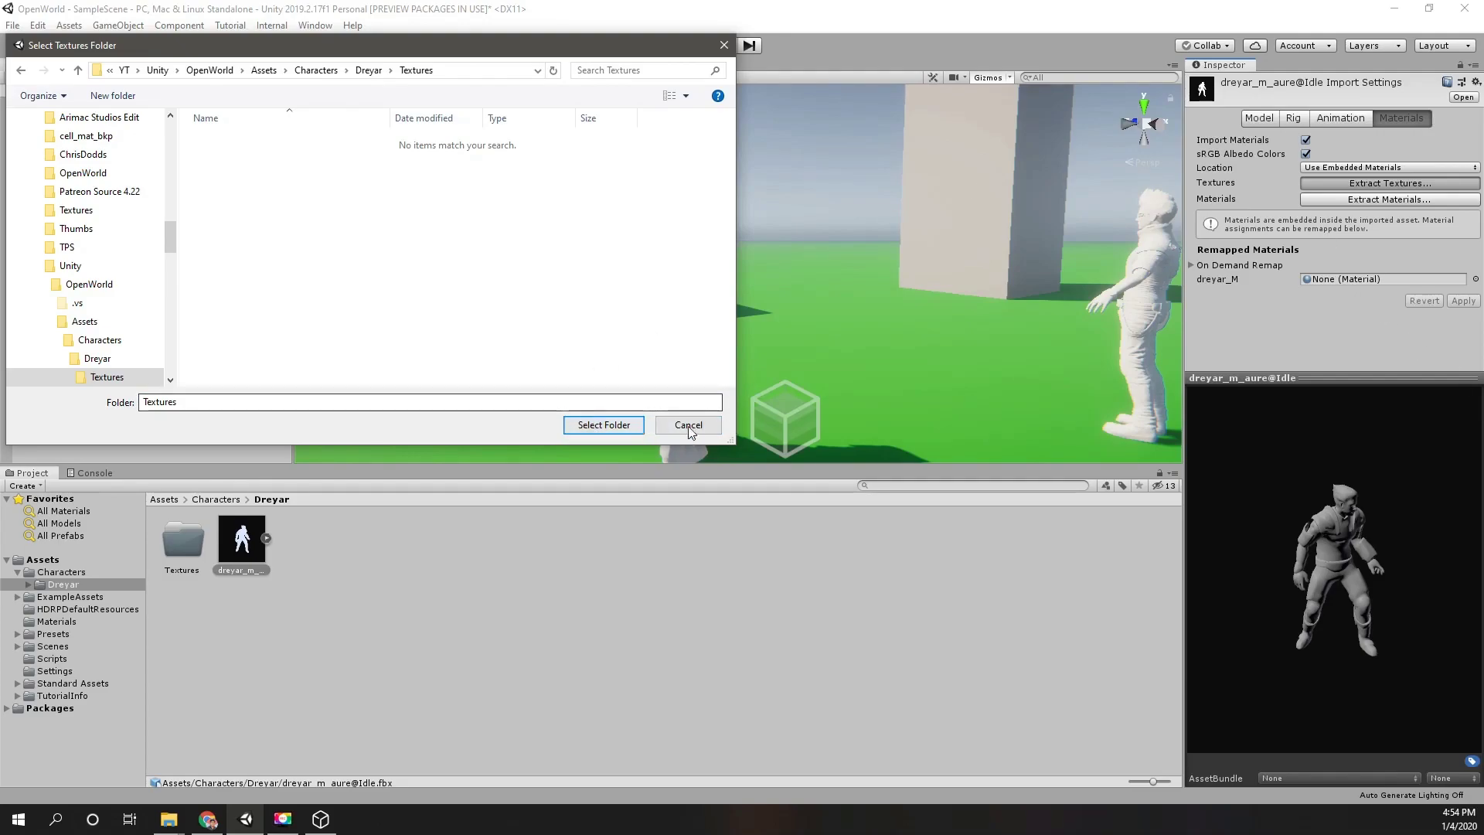
{"action": "left_click", "coordinate": [586, 424]}
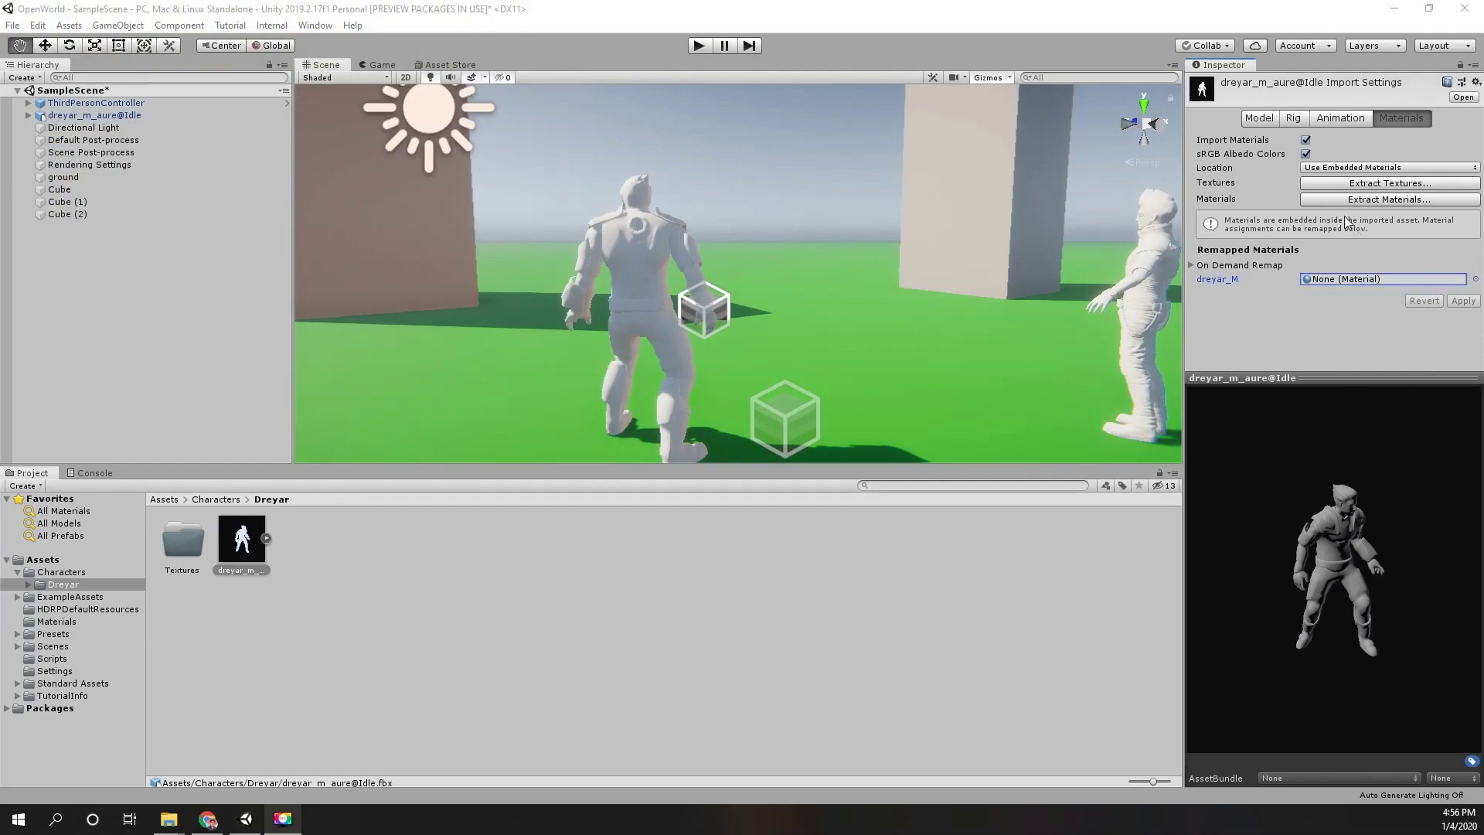
{"action": "left_click", "coordinate": [1337, 185]}
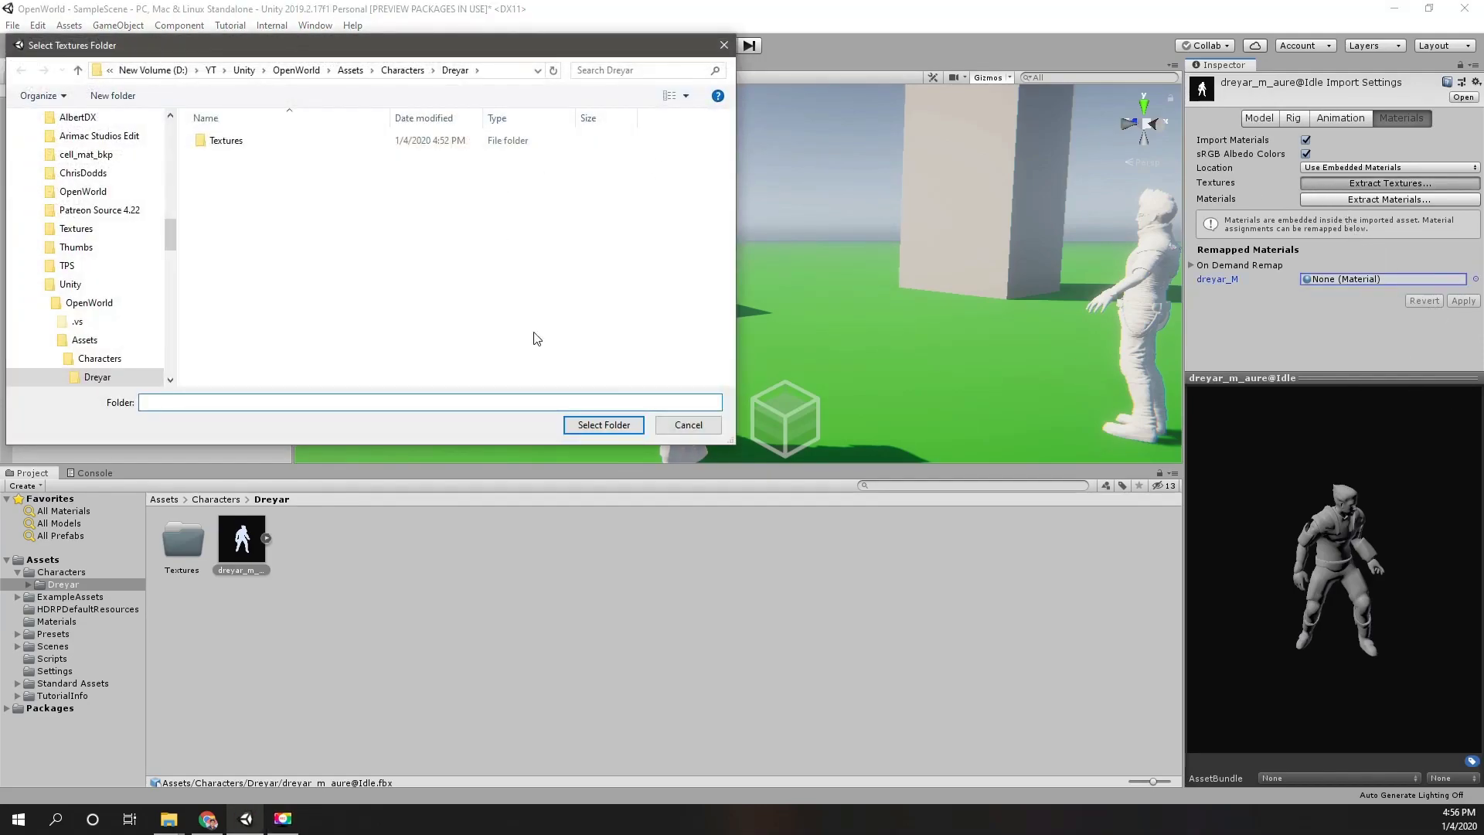
{"action": "left_click", "coordinate": [605, 424]}
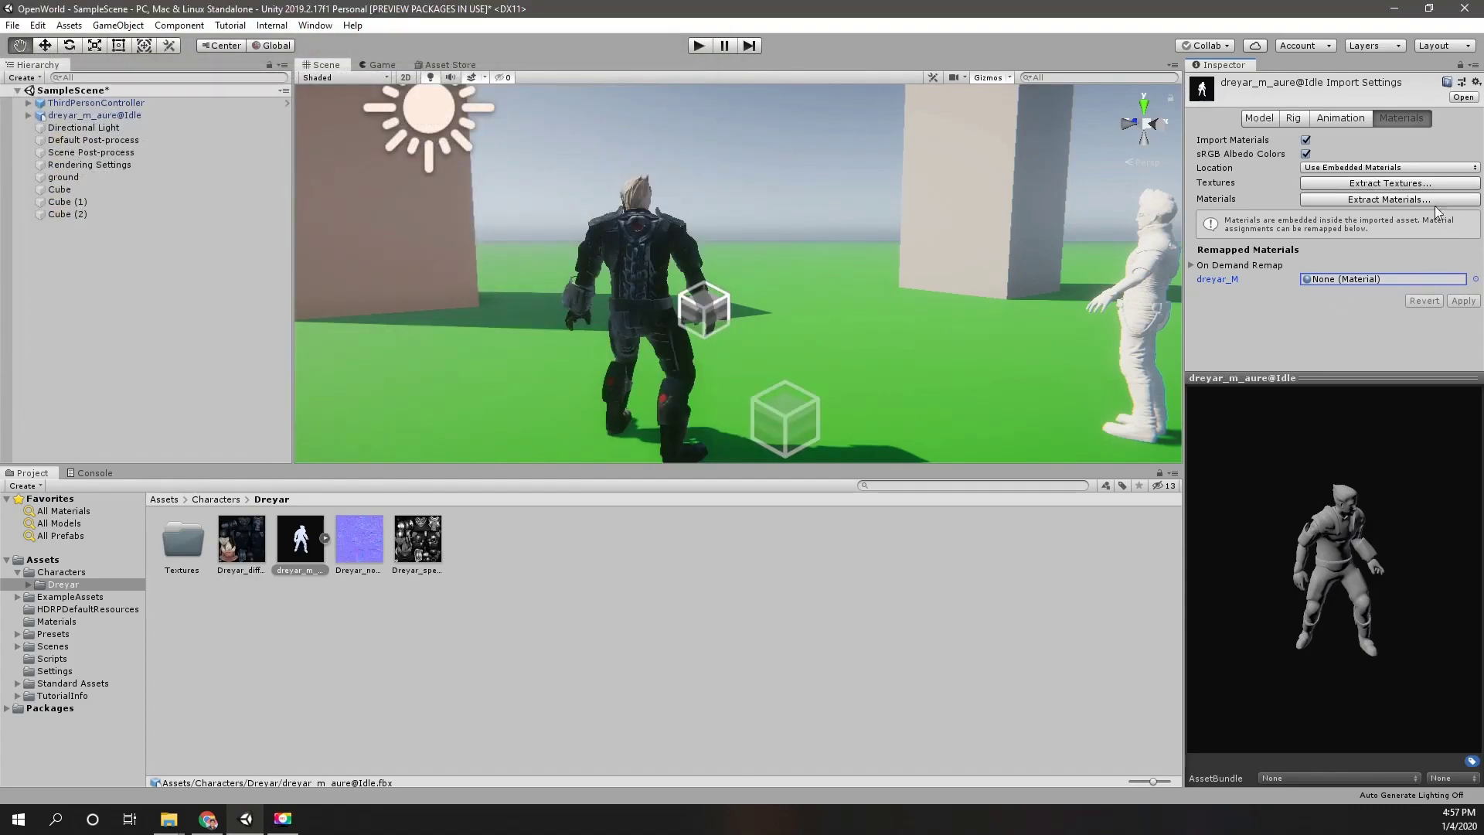
{"action": "left_click", "coordinate": [1389, 185]}
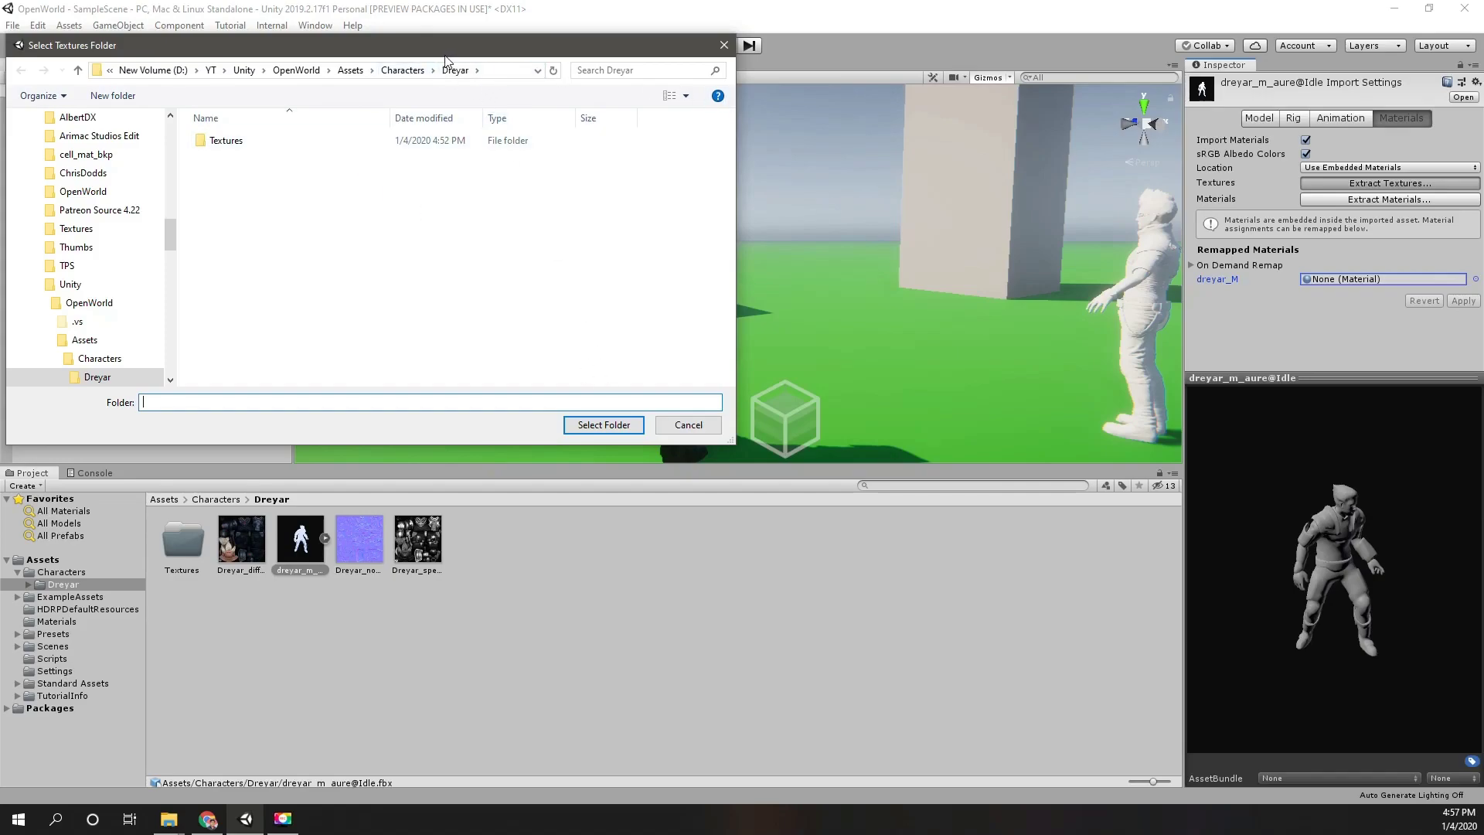
{"action": "left_click", "coordinate": [686, 425]}
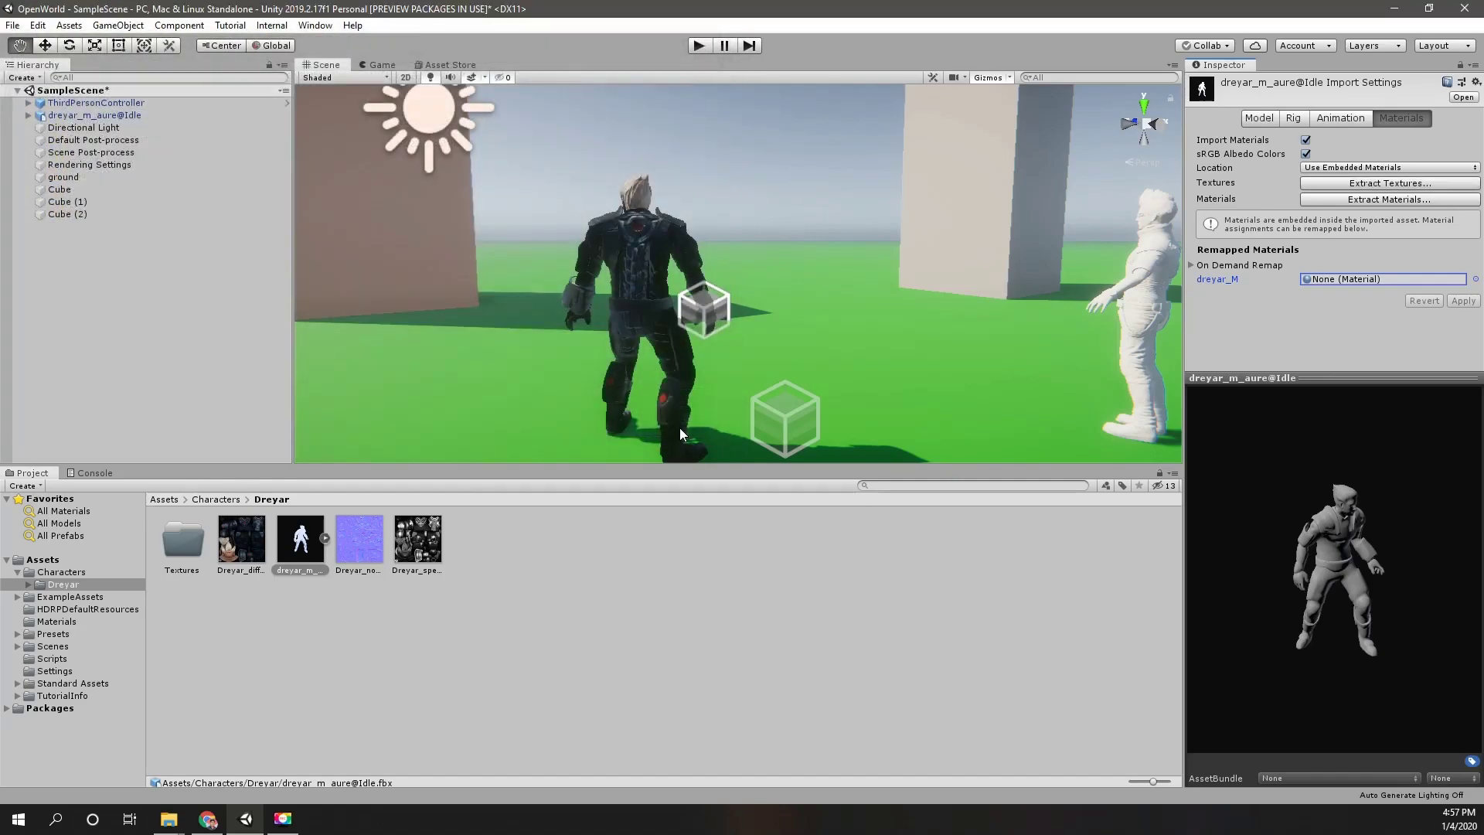
{"action": "left_click", "coordinate": [459, 611]}
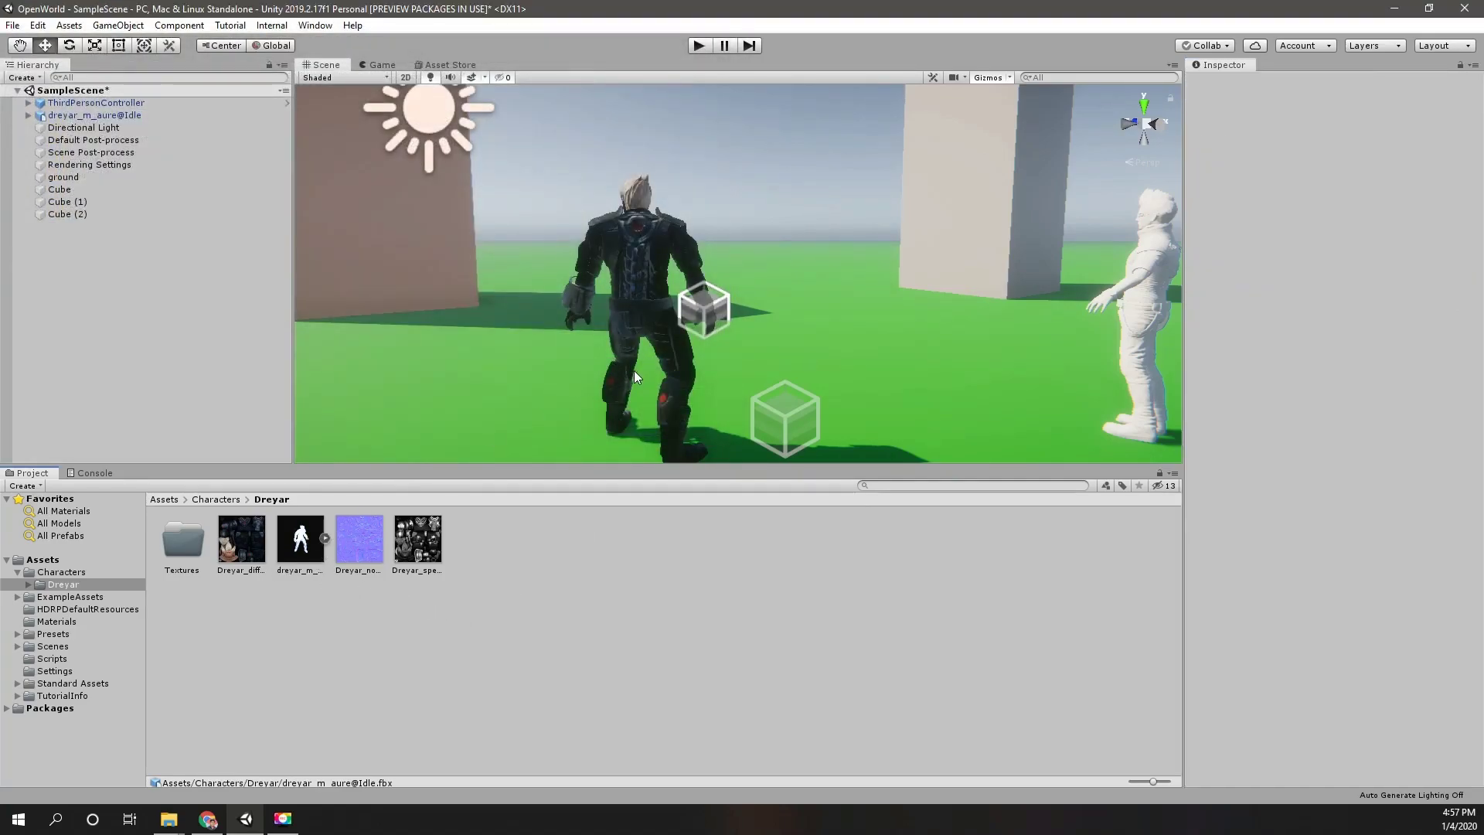
{"action": "right_click_drag", "start_coordinate": [633, 372], "coordinate": [525, 340]}
{"action": "key", "text": "w"}
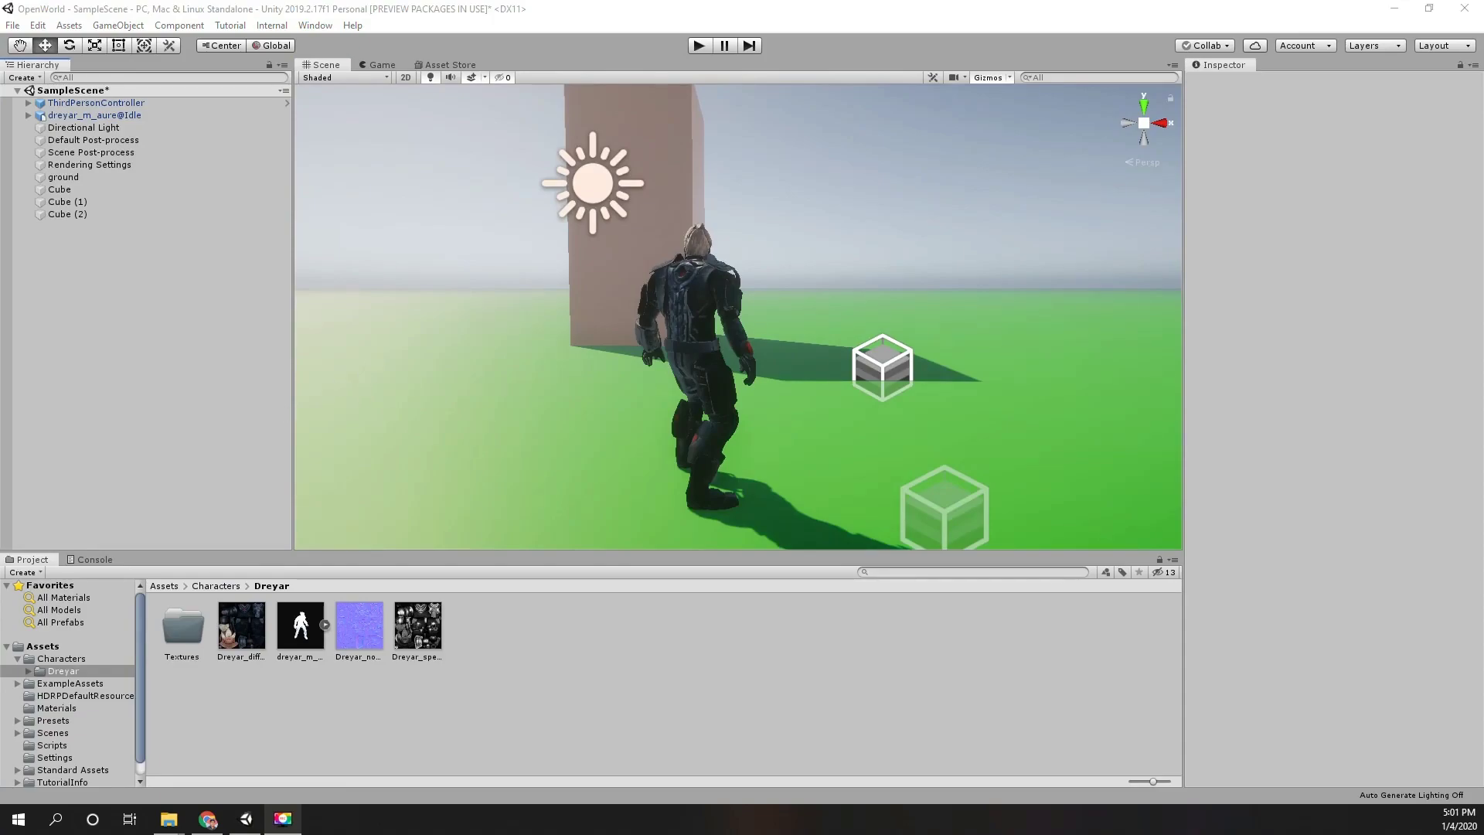
{"action": "left_click", "coordinate": [535, 399]}
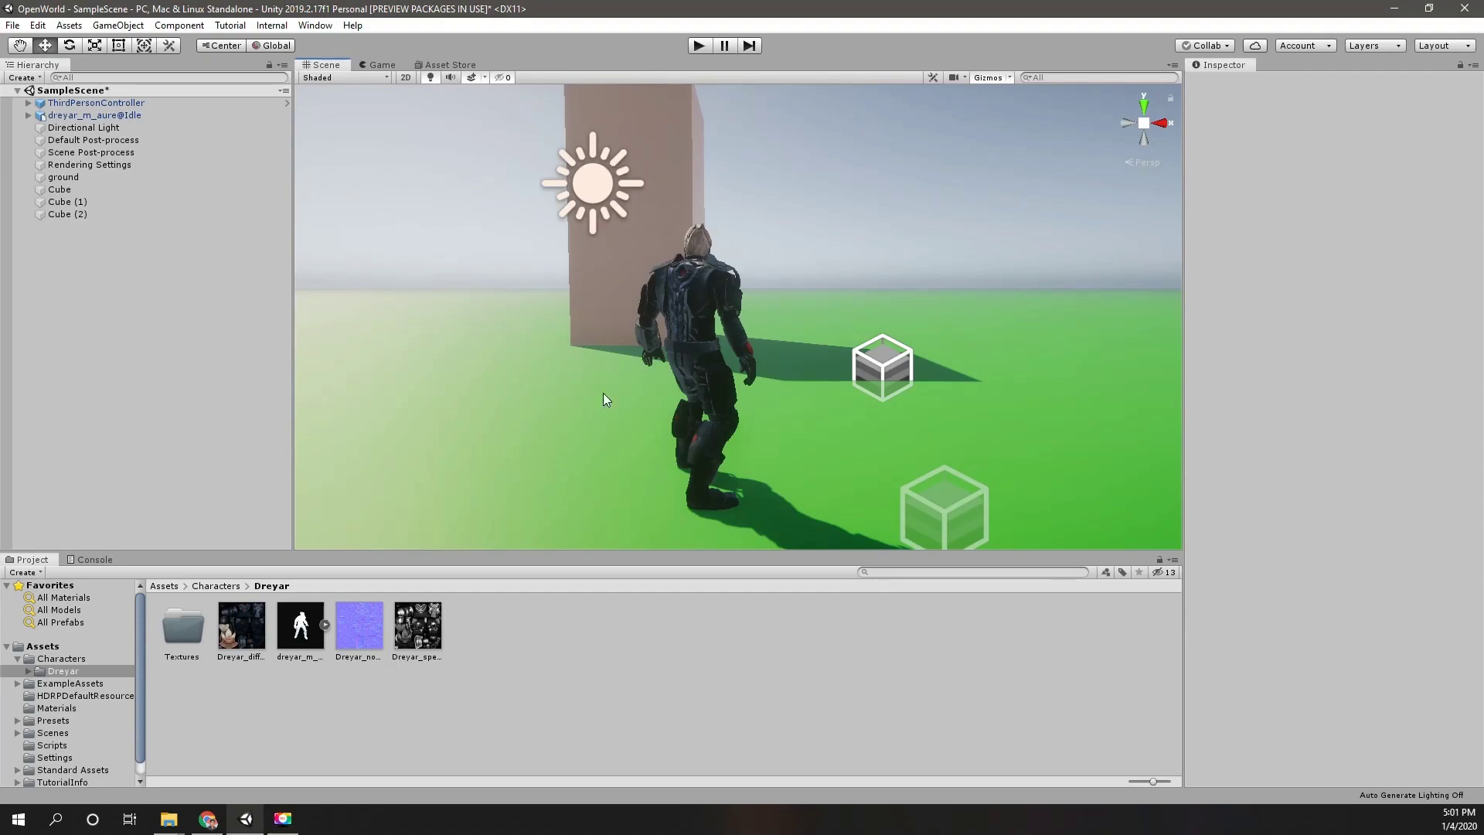